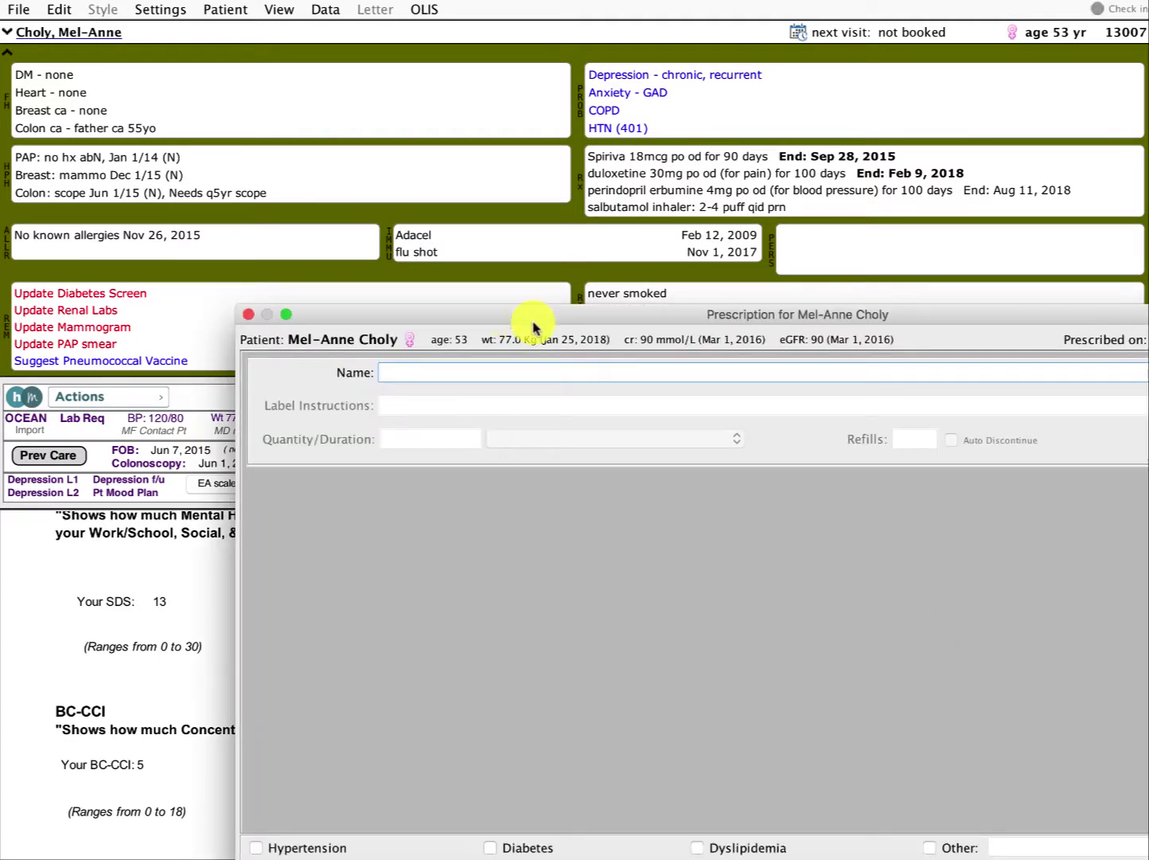
Search the drug list for 'amlodi' and choose amlodipine oral as the prescribed medication.
drag(536, 316, 306, 123)
text(amlodi)
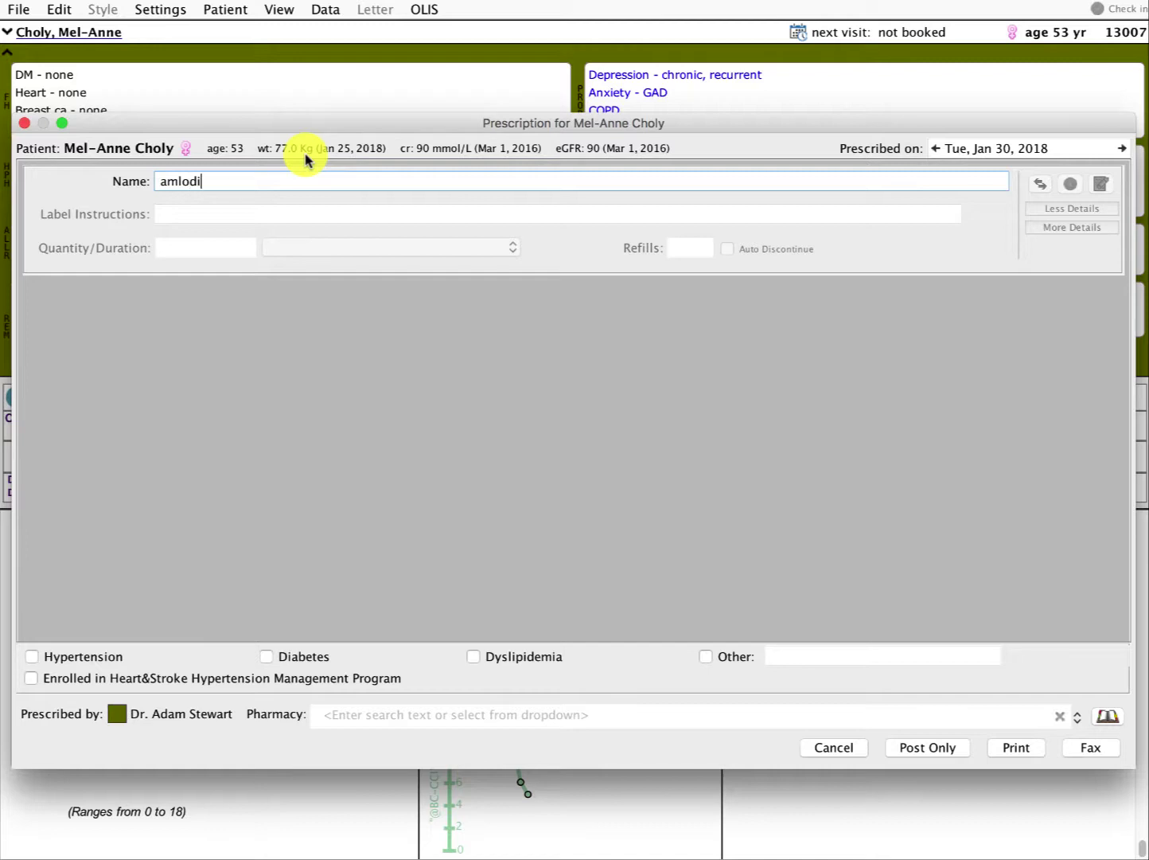
key(Return)
drag(575, 265, 361, 53)
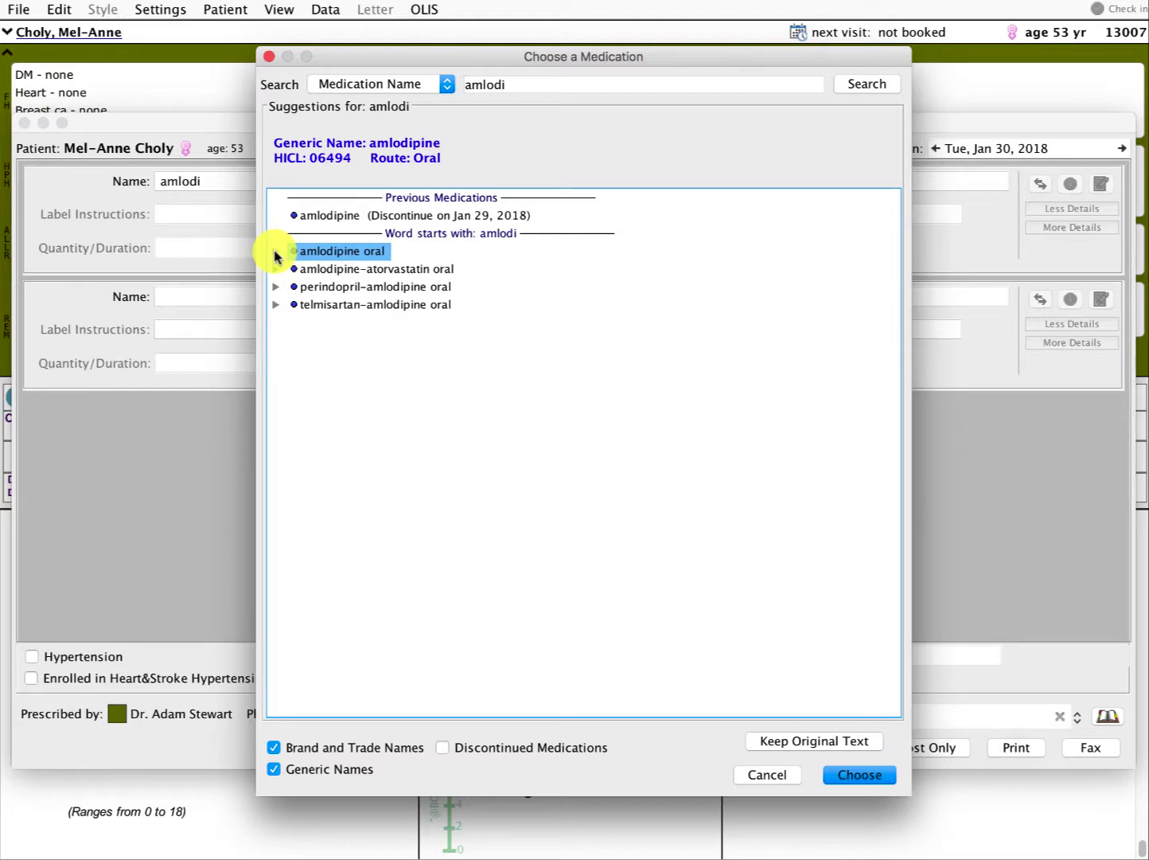
click(275, 253)
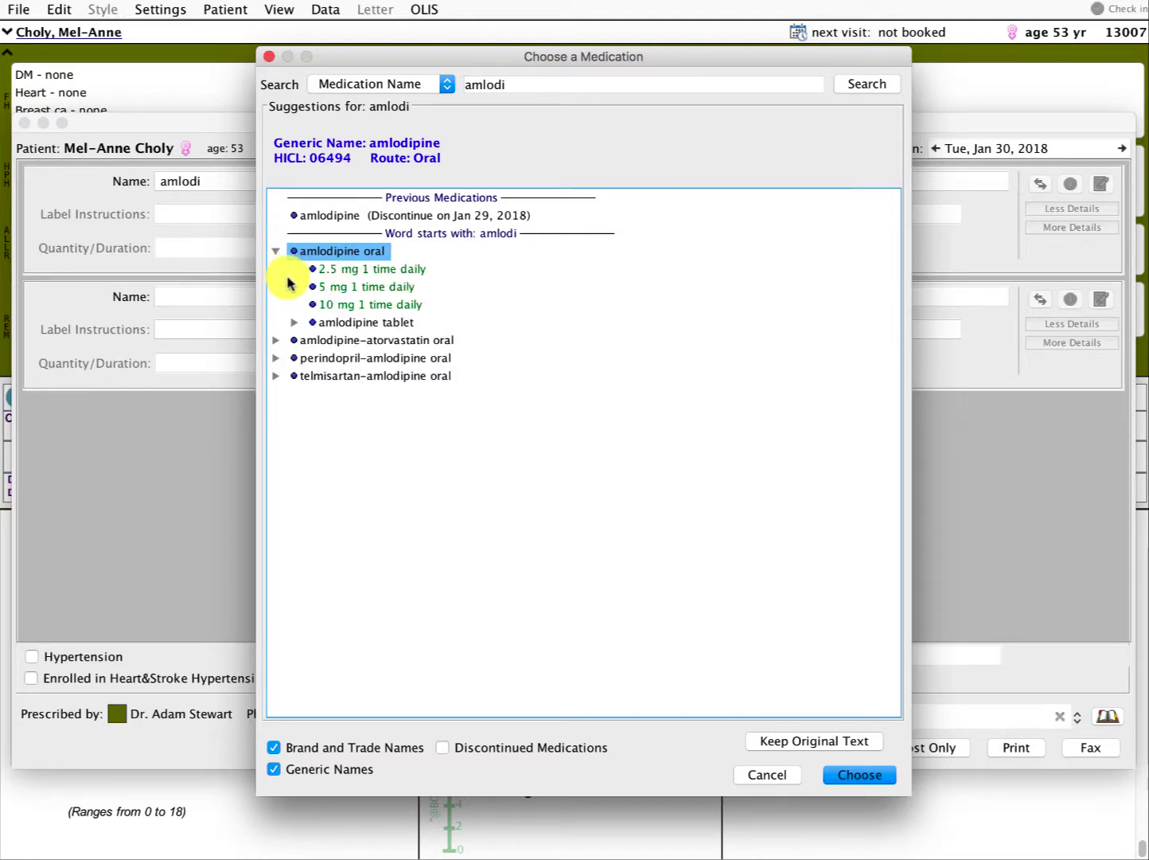
click(296, 323)
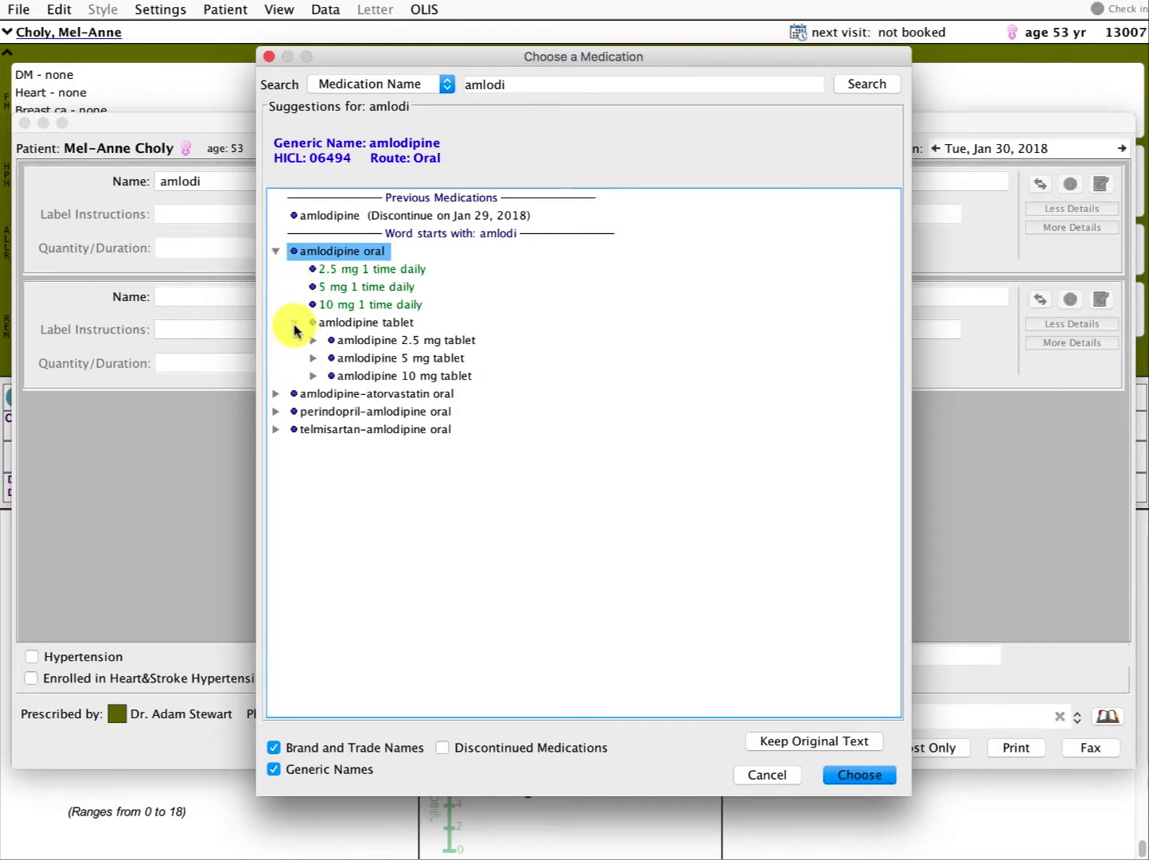
double_click(322, 253)
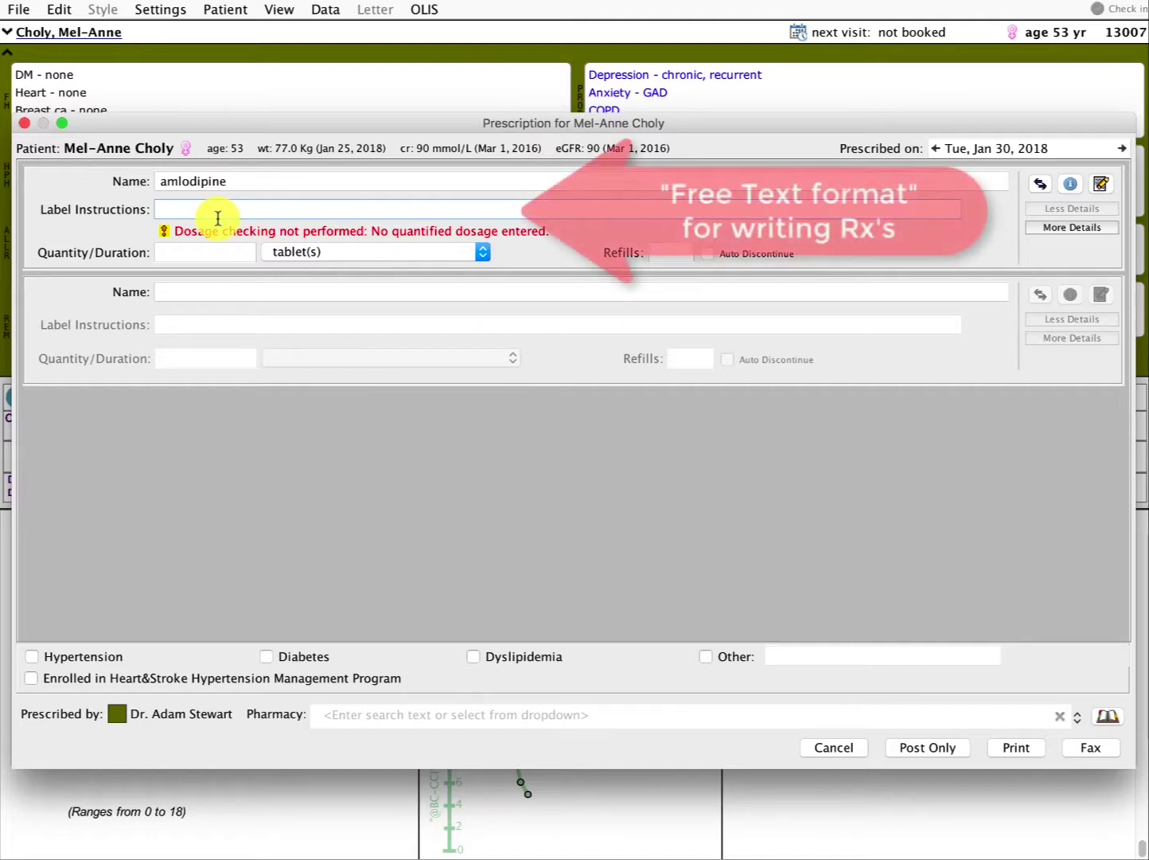
Prescribe amlodipine '5mg po od (for blood pressure)' for 30 days with 1 refill and post it.
text(5mg po od (for blood pressure))
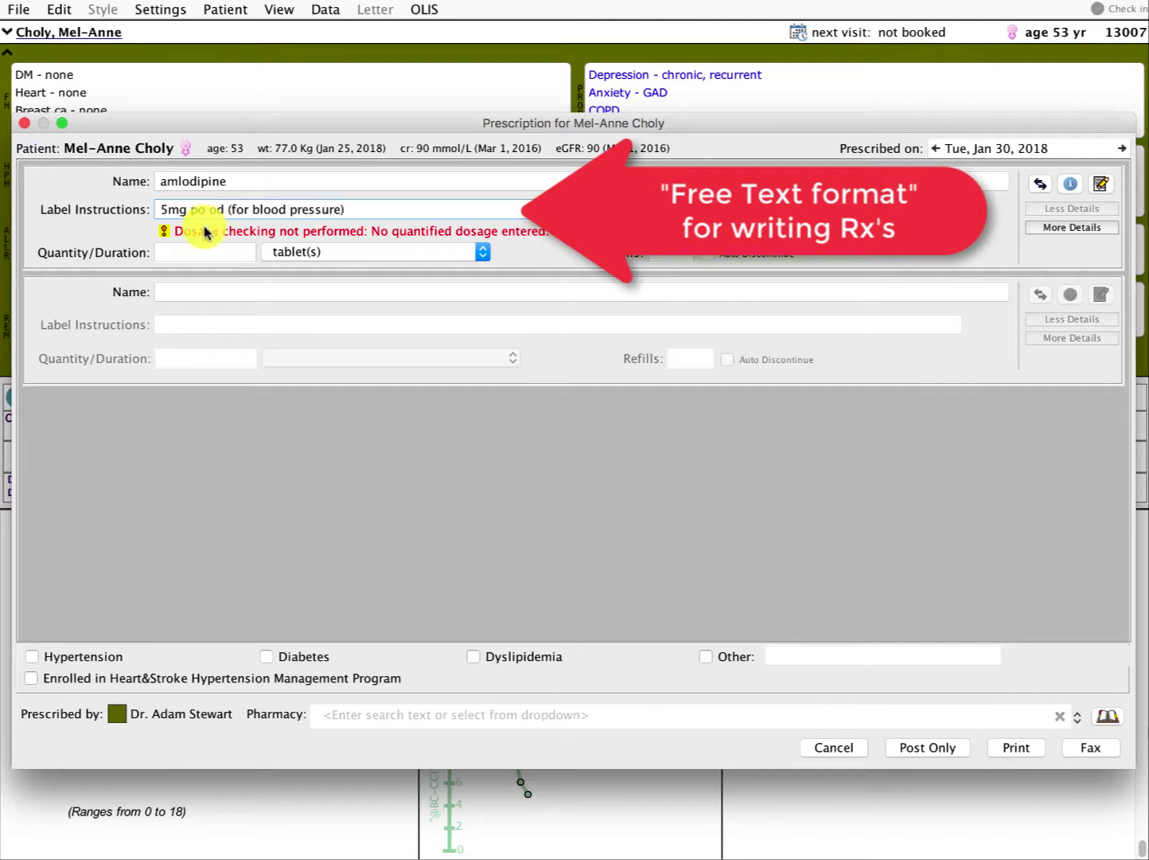
click(192, 254)
text(30)
key(Tab)
key(d)
key(Tab)
text(1)
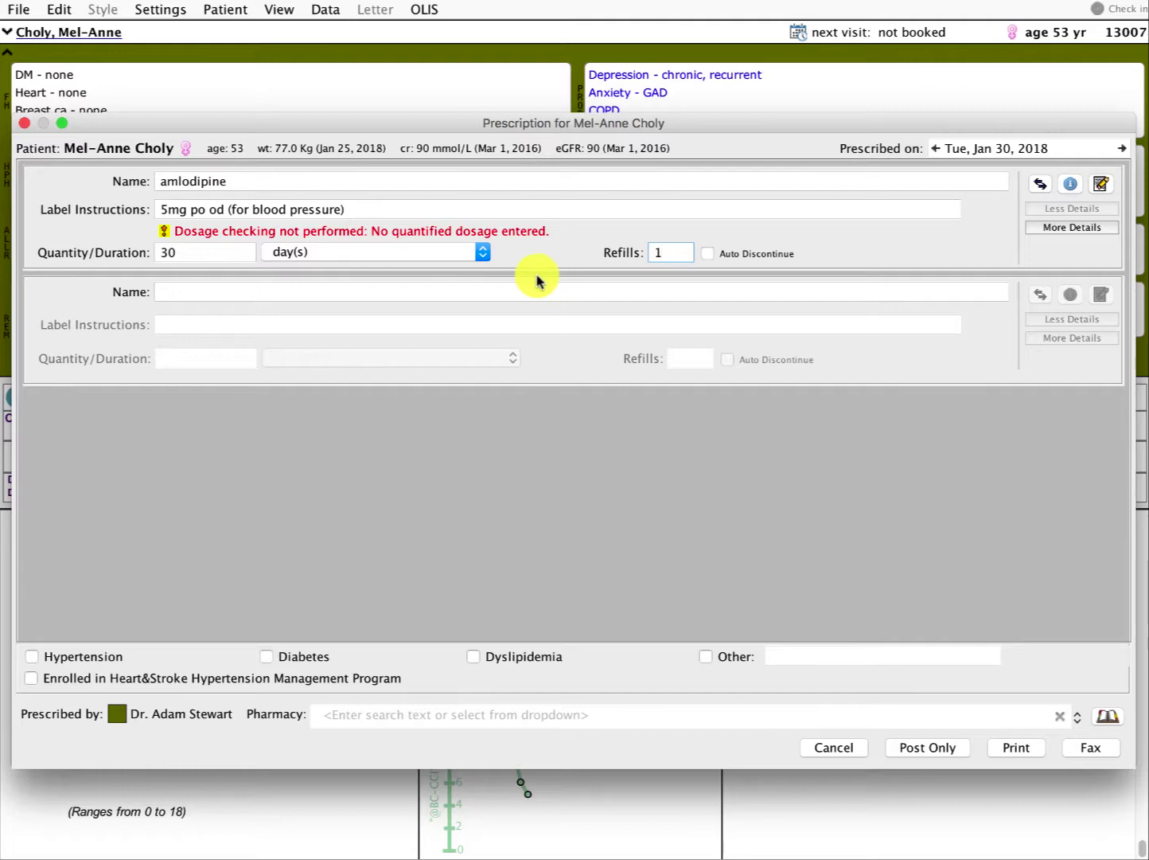
click(941, 758)
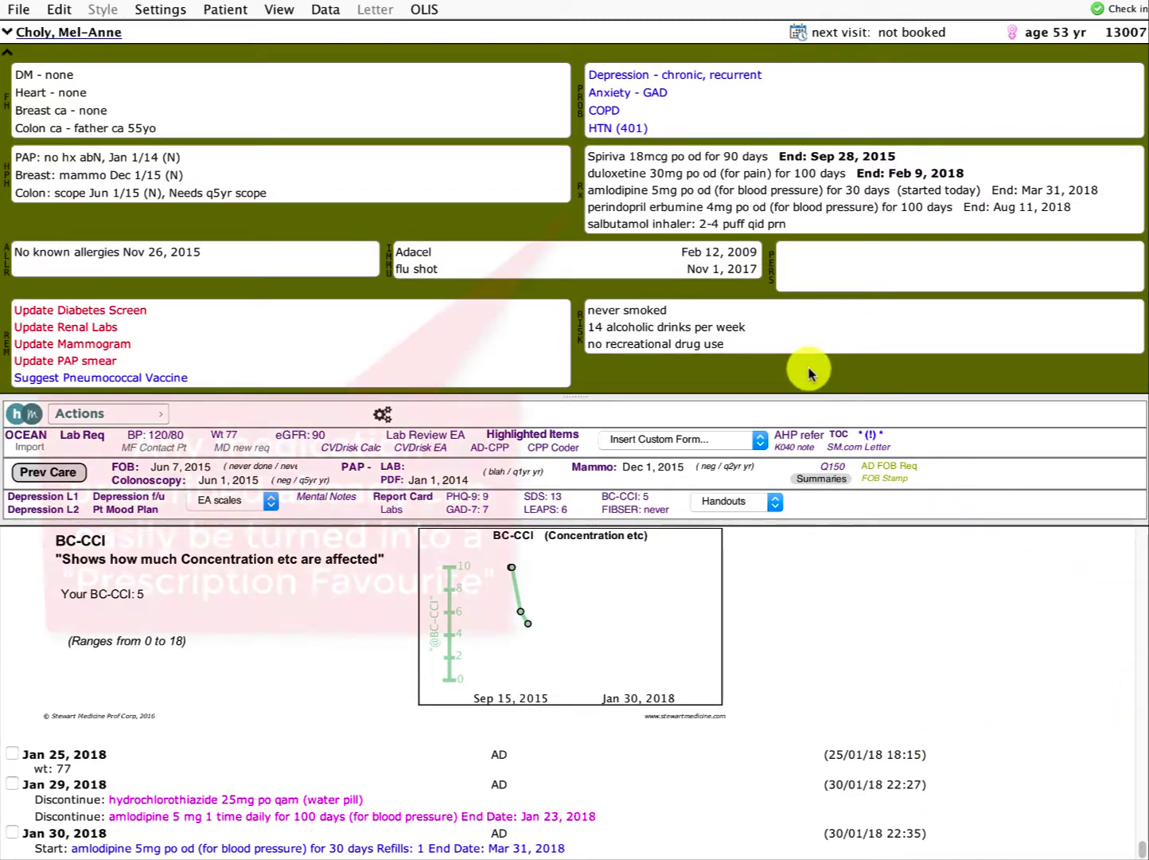
Choose Add Prescription to Favourites for the new amlodipine entry in Treatment Management.
click(728, 195)
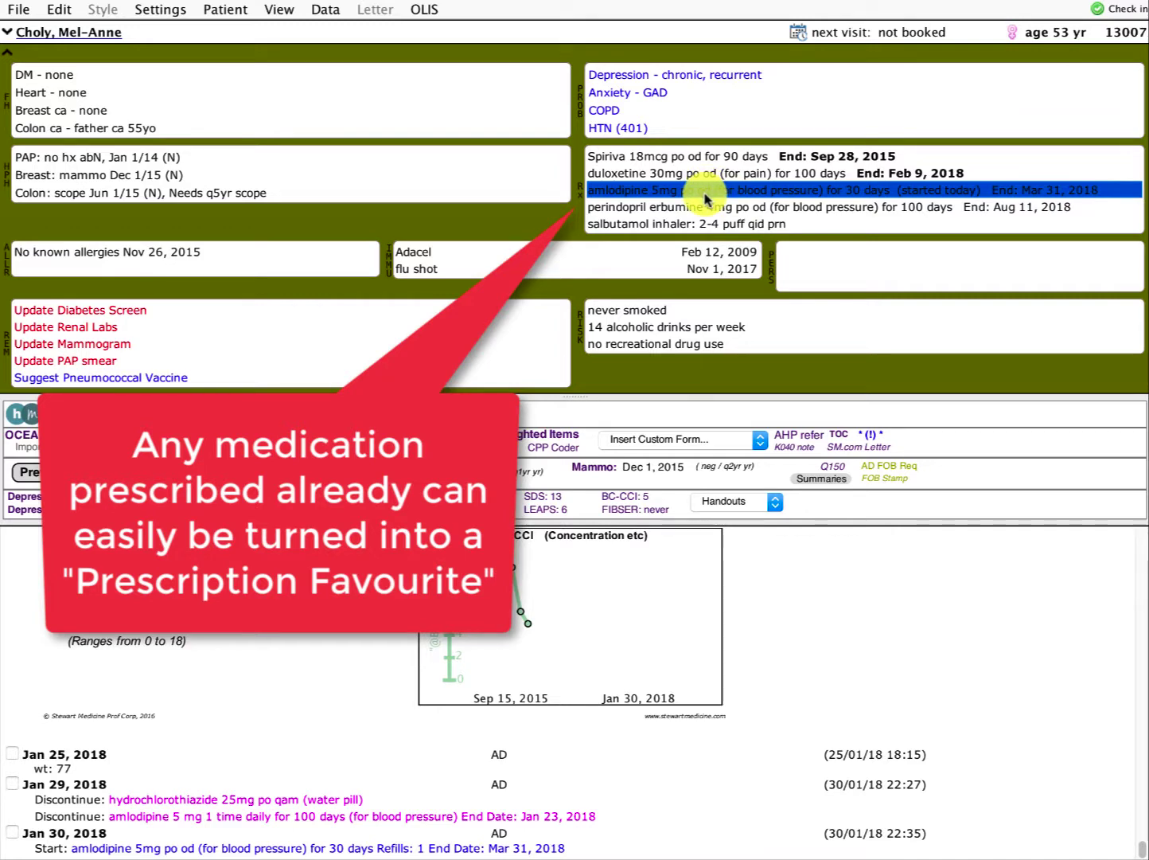
double_click(705, 200)
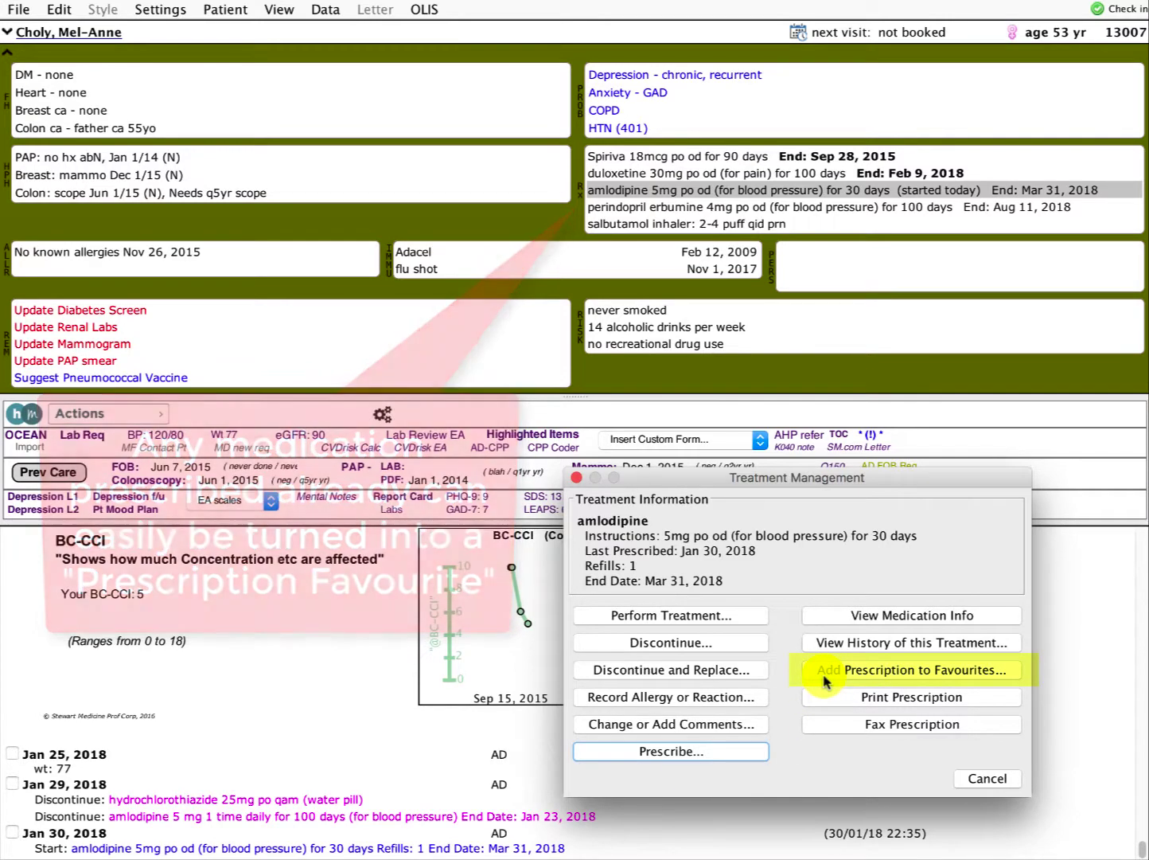
click(825, 681)
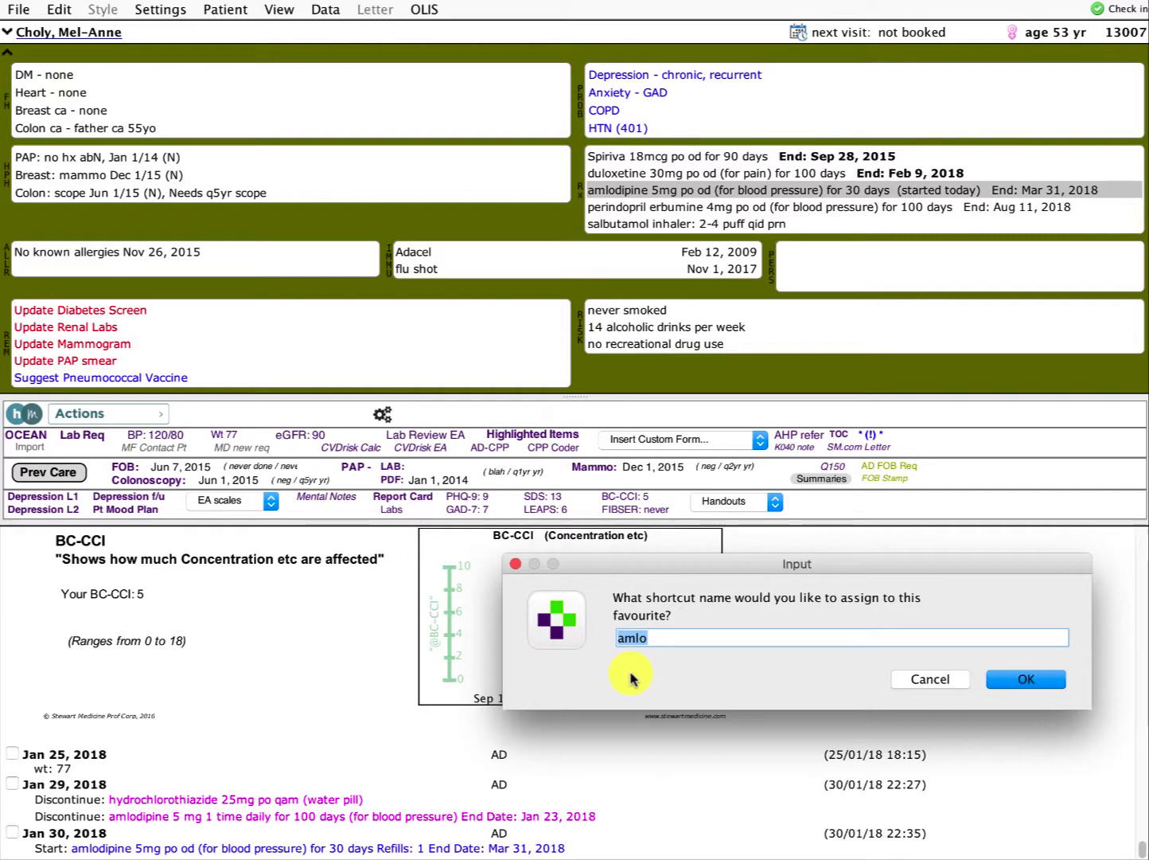
Keep 'amlo' as the shortcut name and save the favourite to your own list only.
key(Right)
text(5)
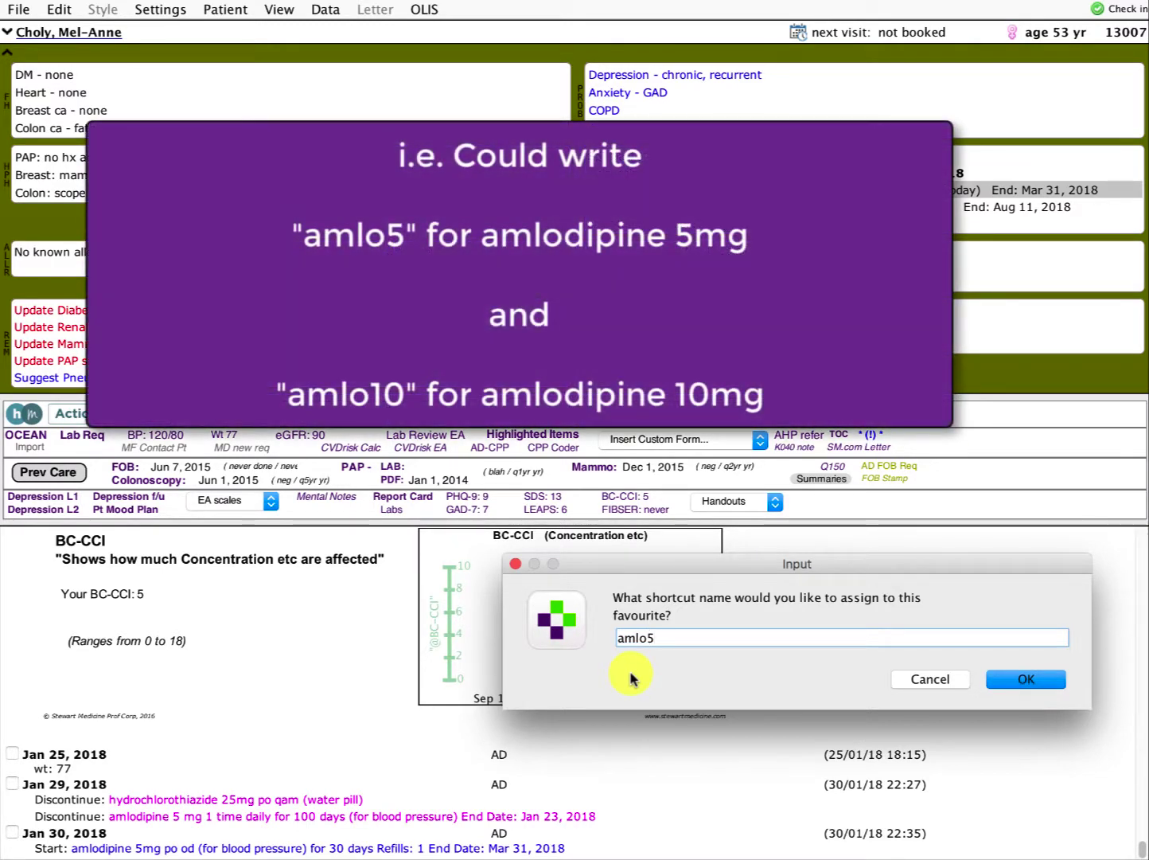
key(BackSpace)
text(10)
key(BackSpace)
key(BackSpace)
click(1020, 688)
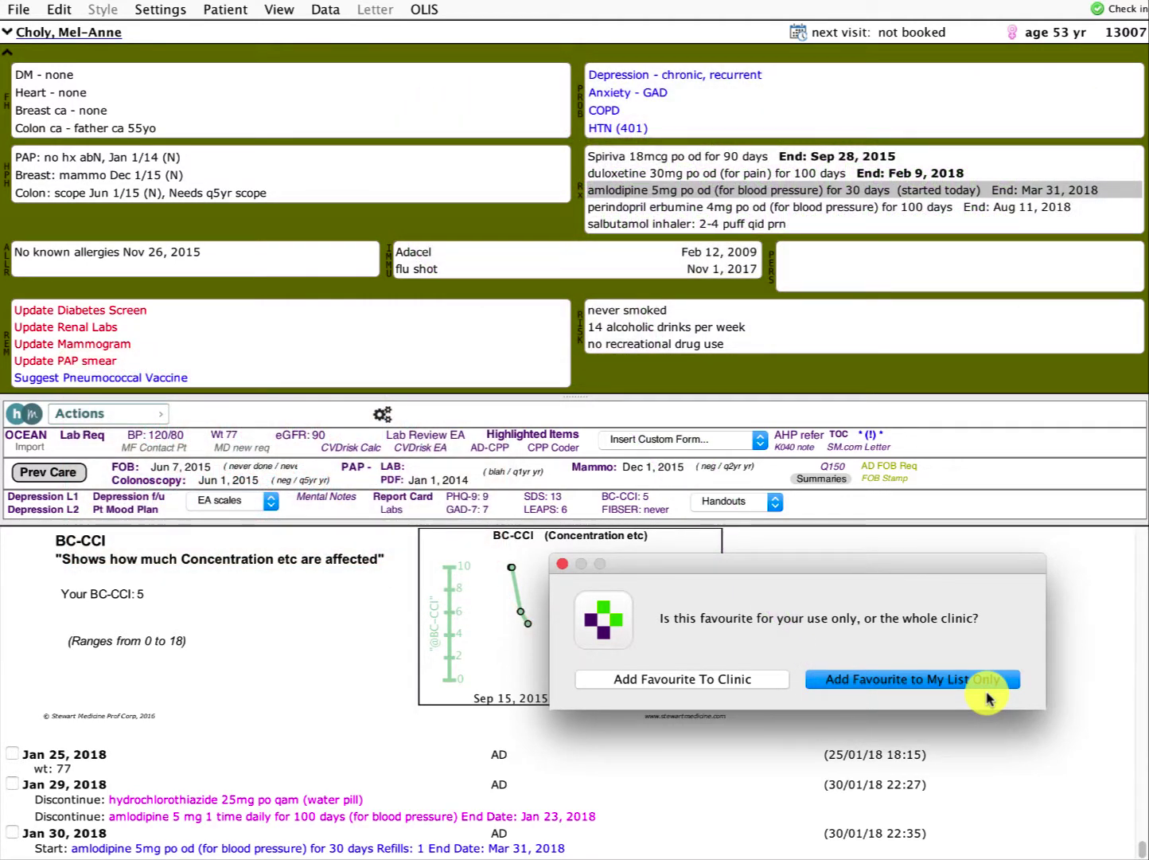
click(904, 690)
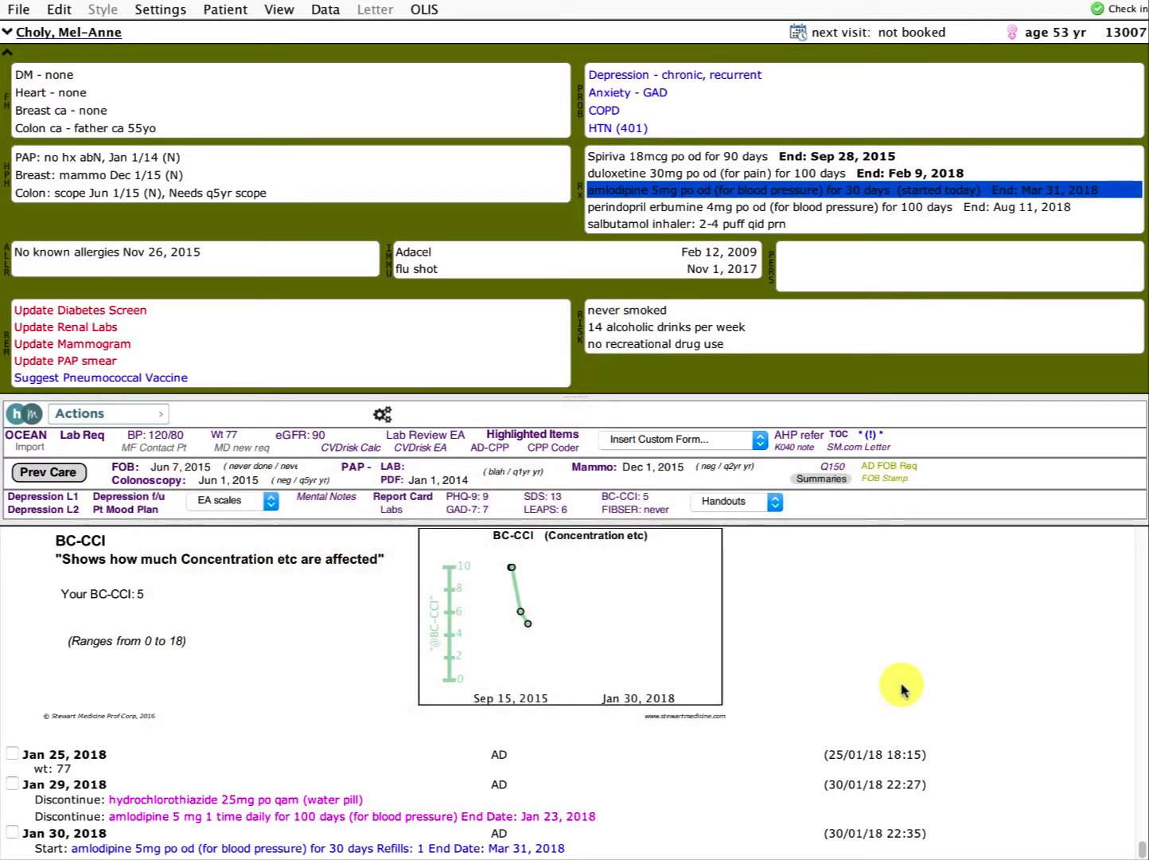
Search for the second patient by surname and open their record.
key(super+f)
text(burn)
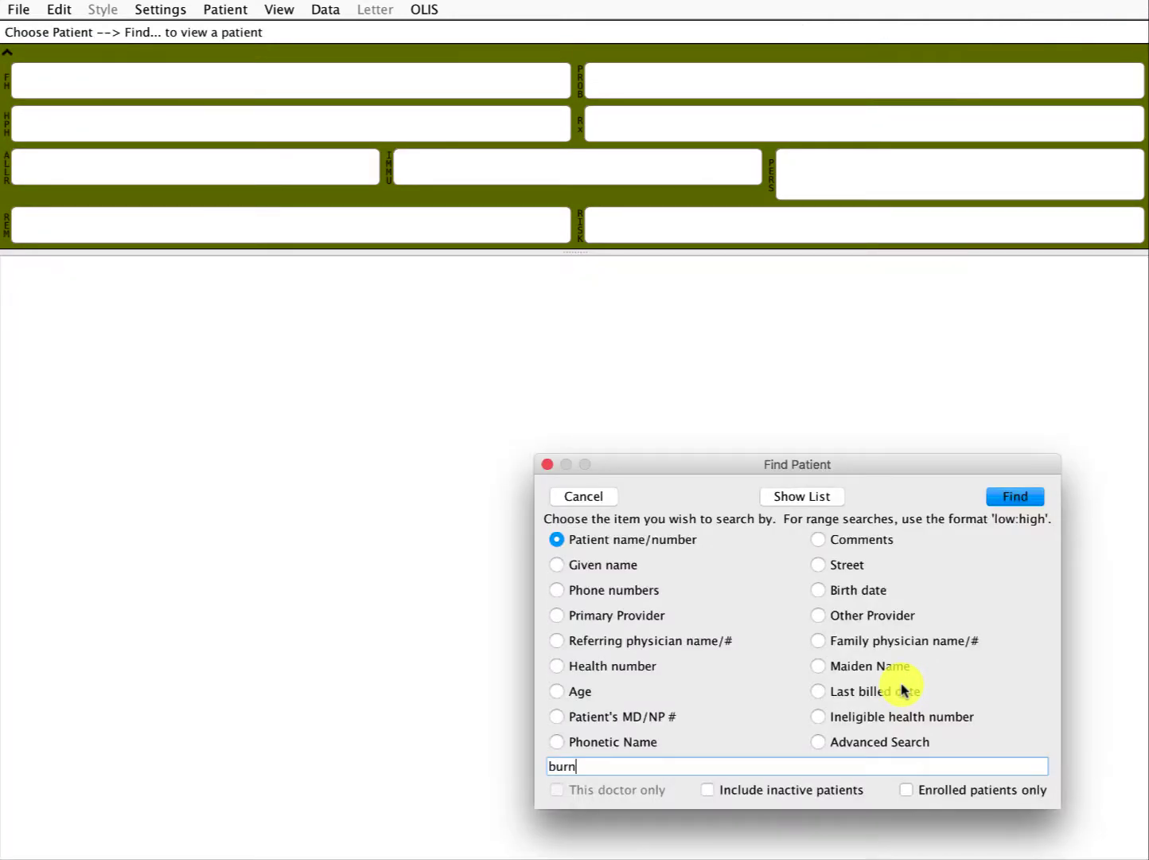
text(s,f)
key(Return)
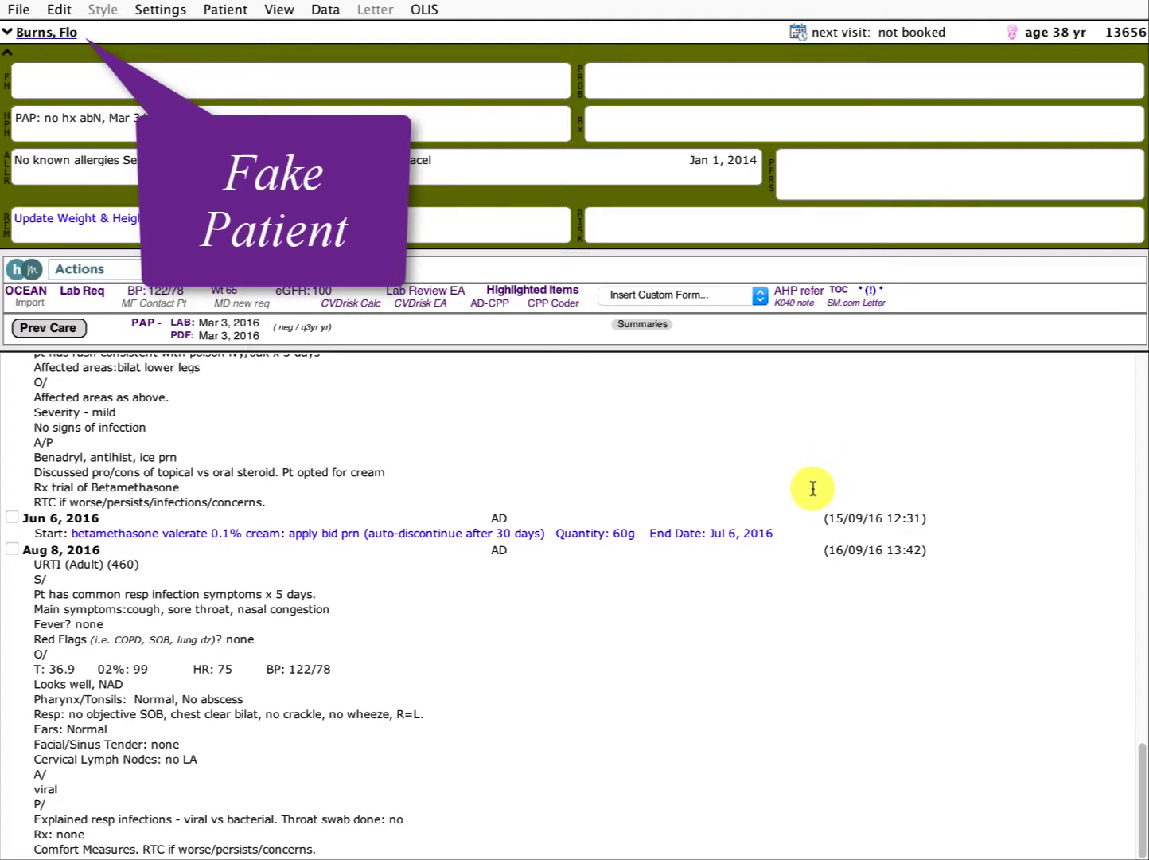
Start a new prescription and expand the 'amlo' favourite shortcut into it.
key(super+r)
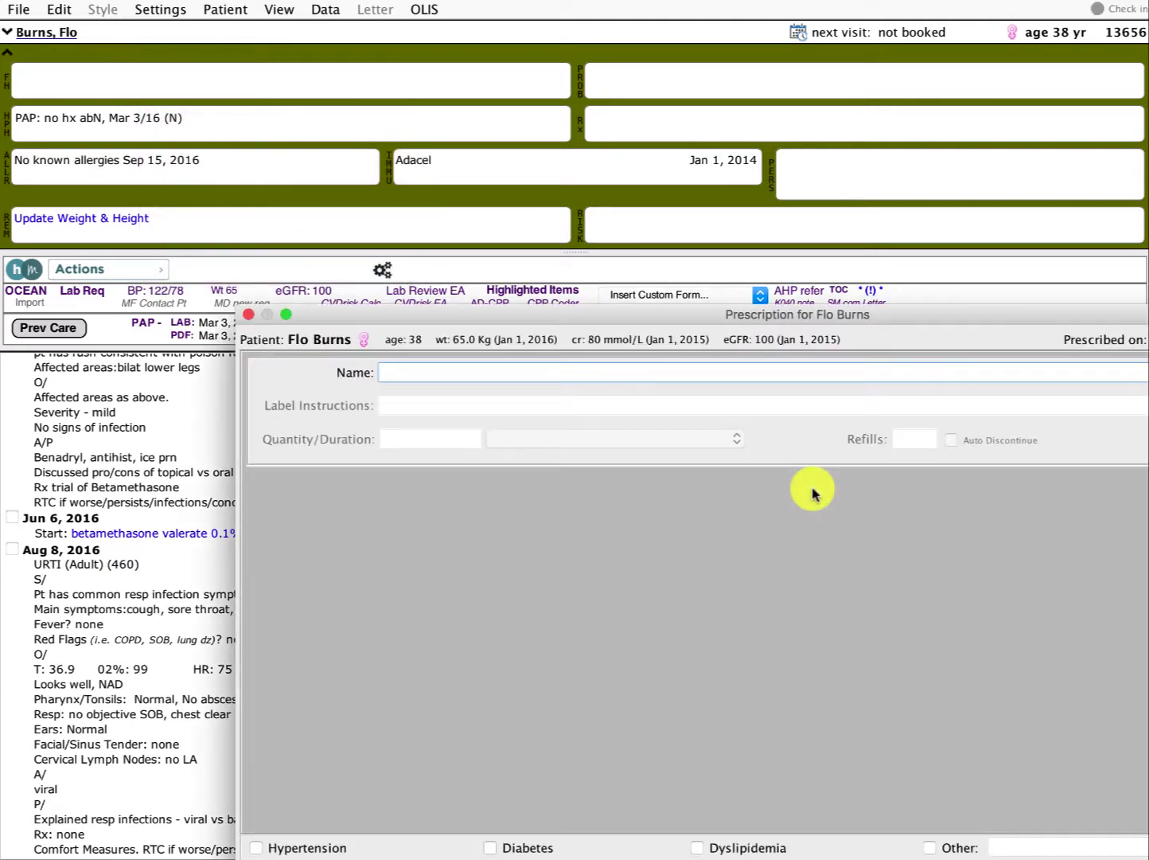
drag(762, 318, 550, 163)
text(amlo)
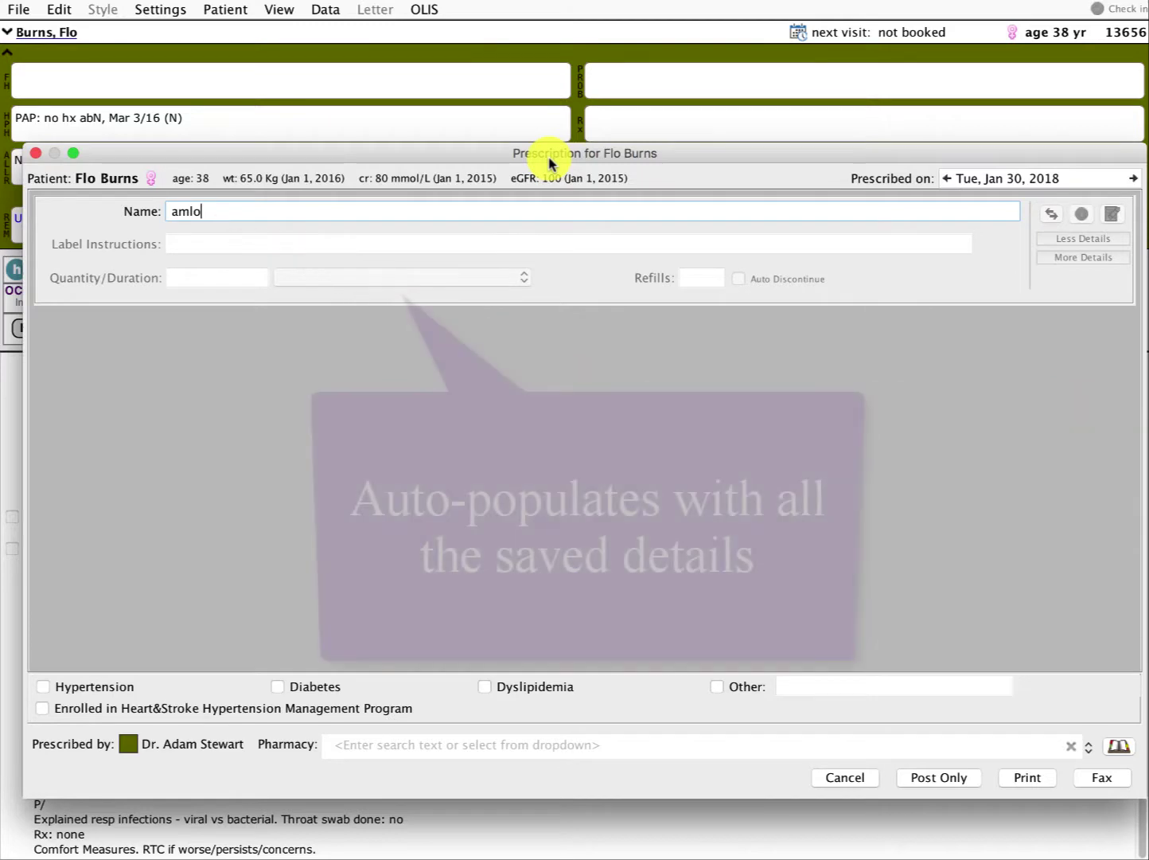
key(Tab)
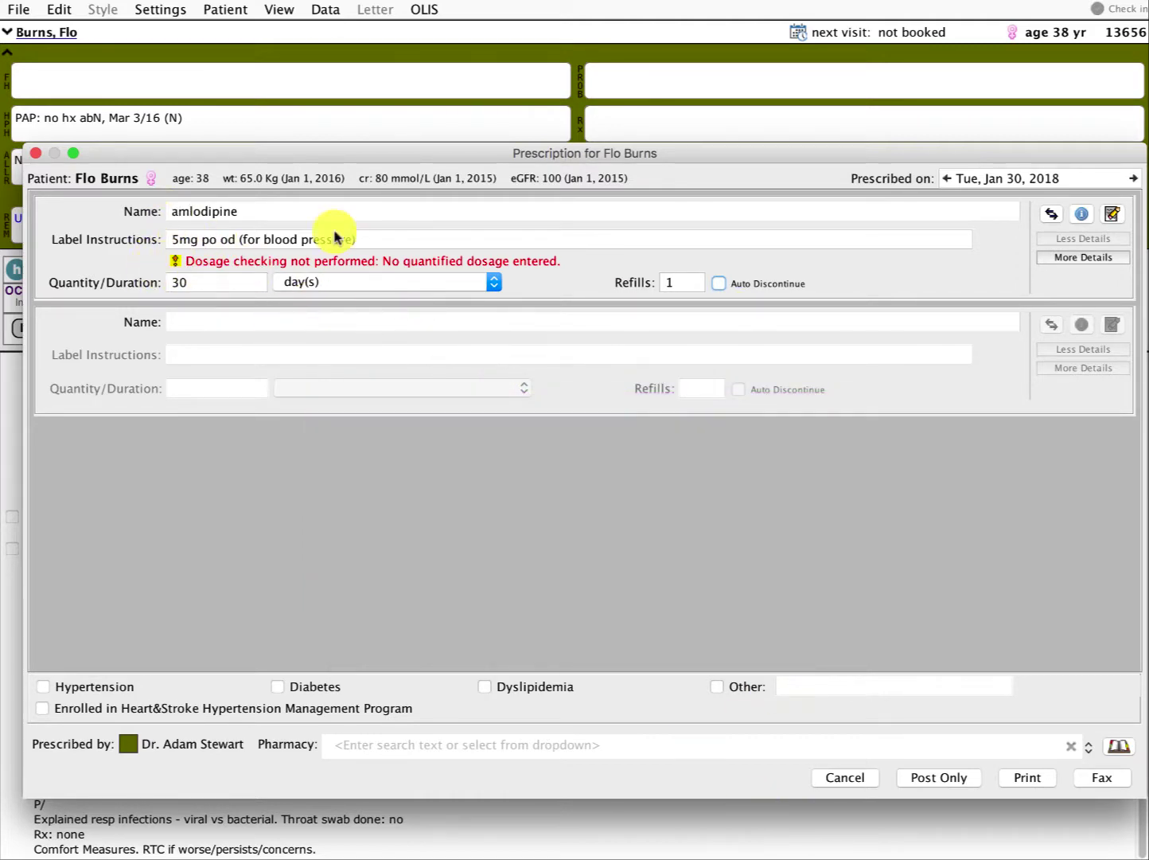
Try other quantities, then set the quantity back to 30 days.
drag(239, 280, 156, 283)
text(14)
key(BackSpace)
key(BackSpace)
text(10)
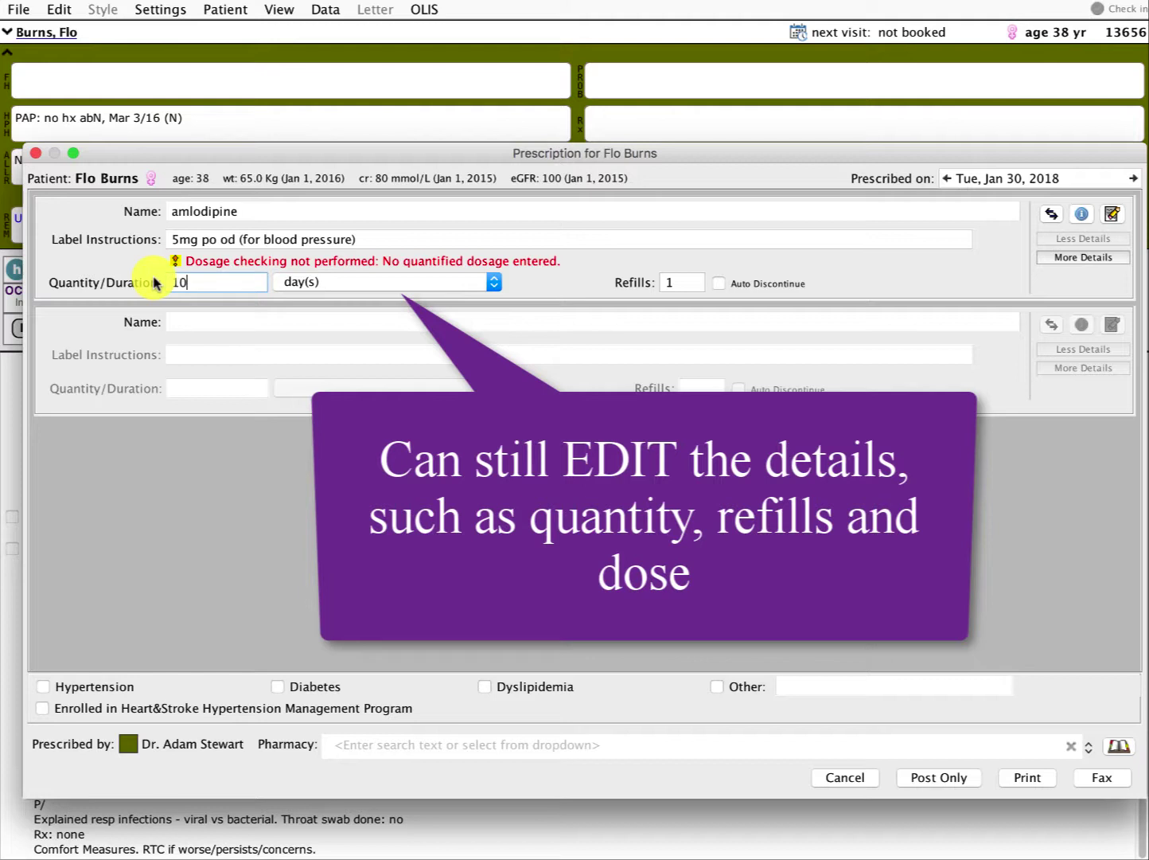
text(0]])
key(BackSpace)
key(BackSpace)
key(BackSpace)
key(BackSpace)
key(BackSpace)
text(30)
Try other doses, restore 5mg in the label instructions, and post the prescription.
click(176, 240)
text(0)
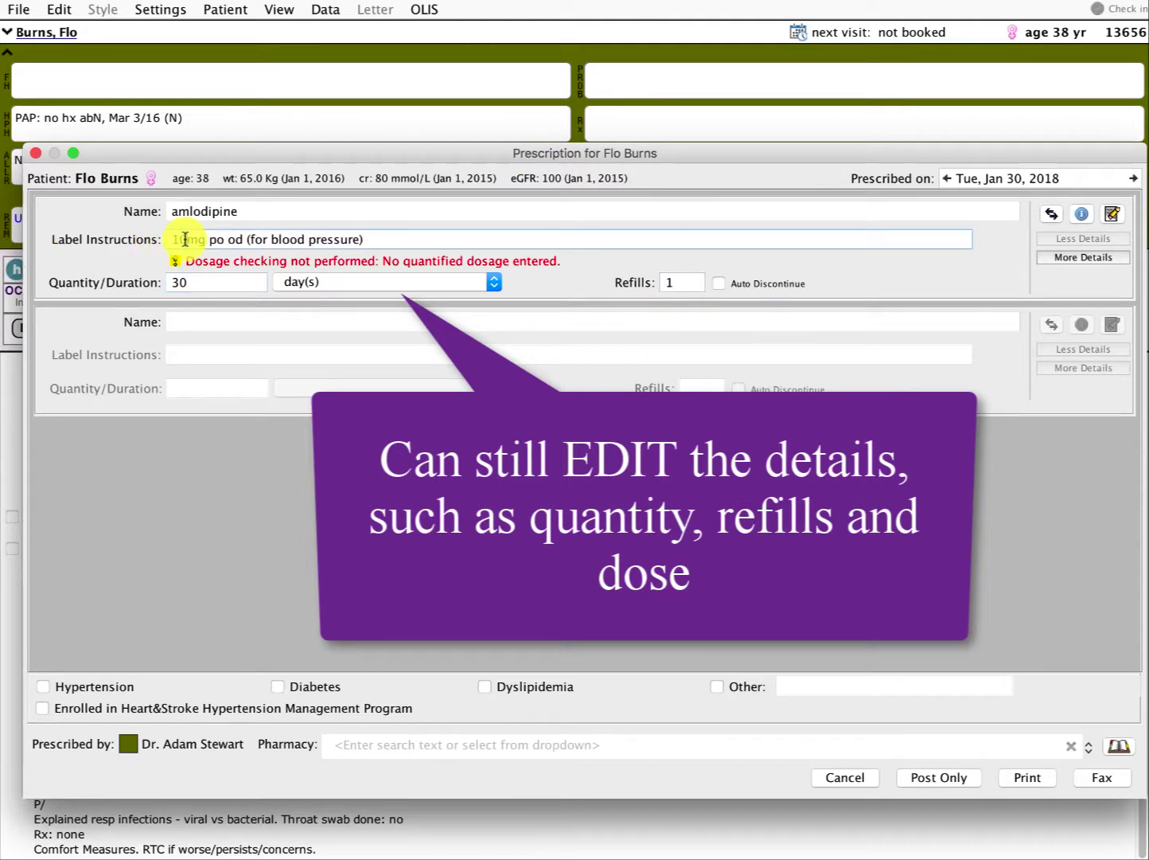
key(BackSpace)
key(BackSpace)
text(.25)
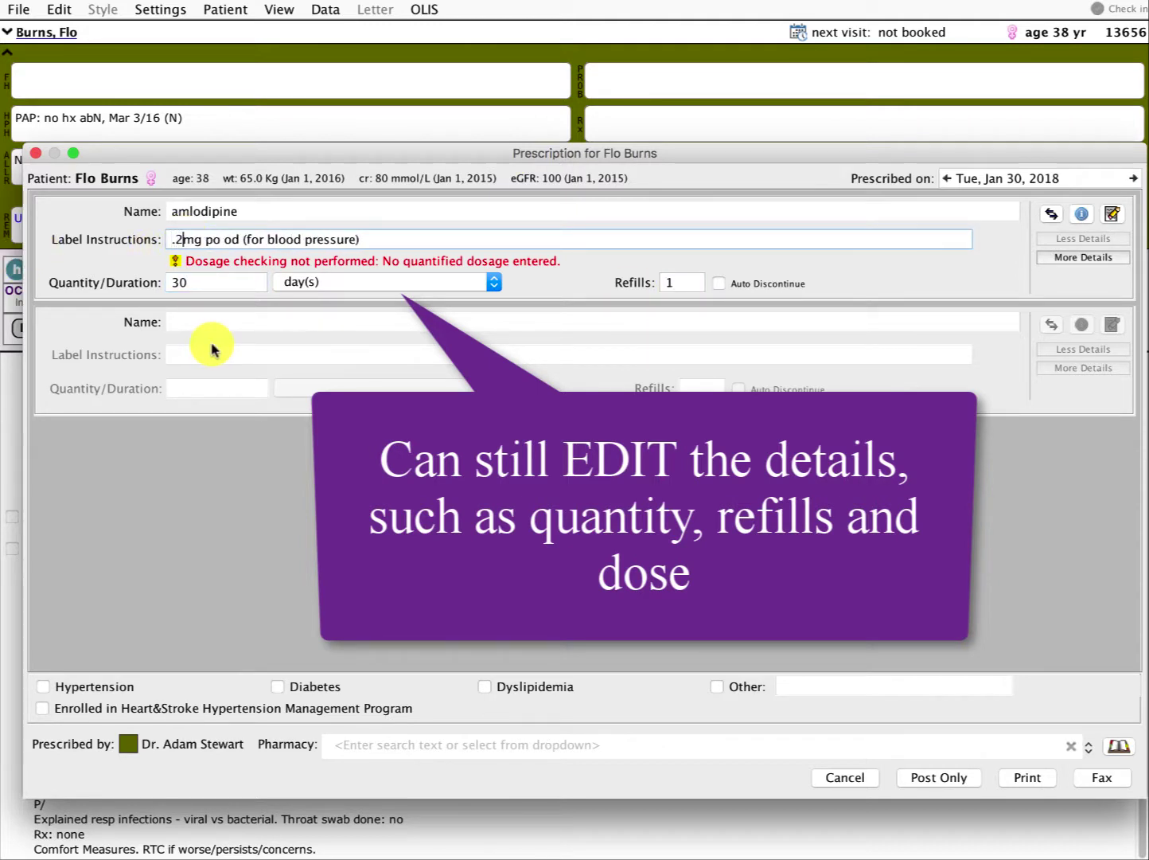
key(BackSpace)
key(BackSpace)
key(BackSpace)
text(2.5)
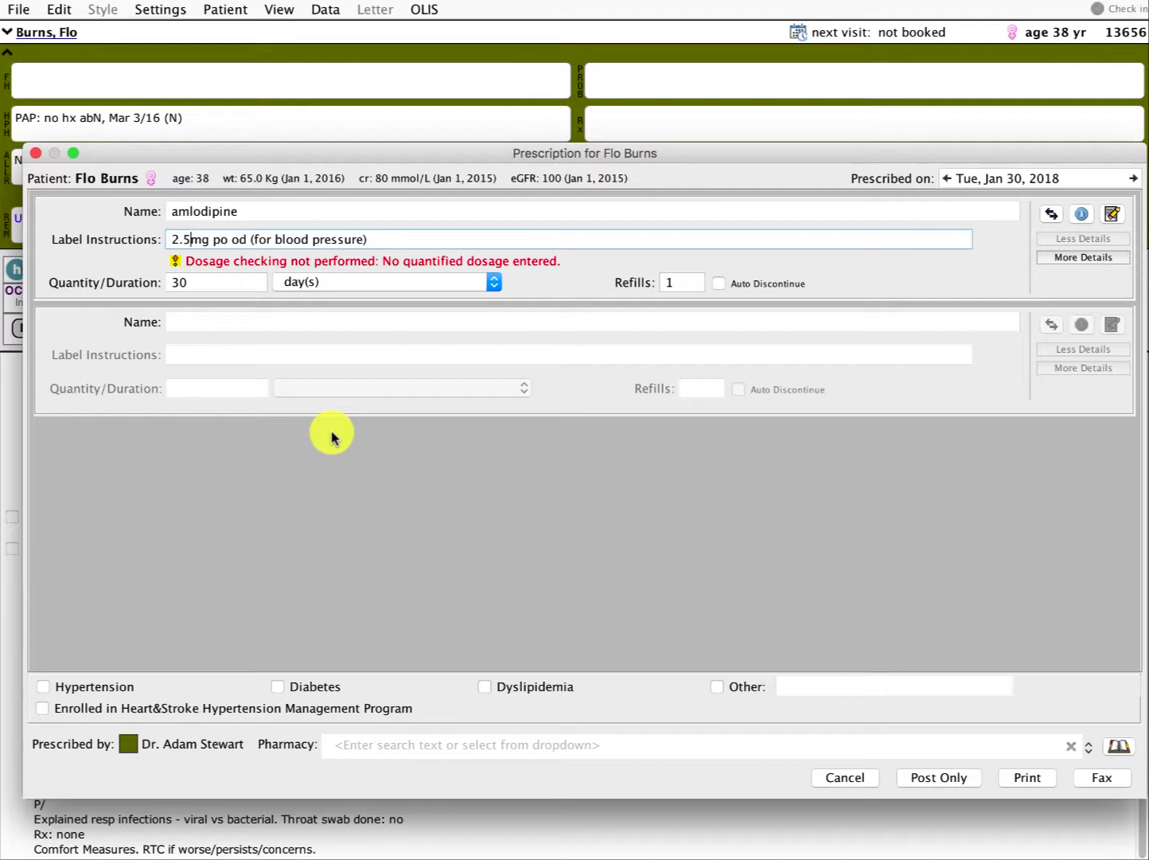
key(BackSpace)
key(BackSpace)
key(BackSpace)
text(5)
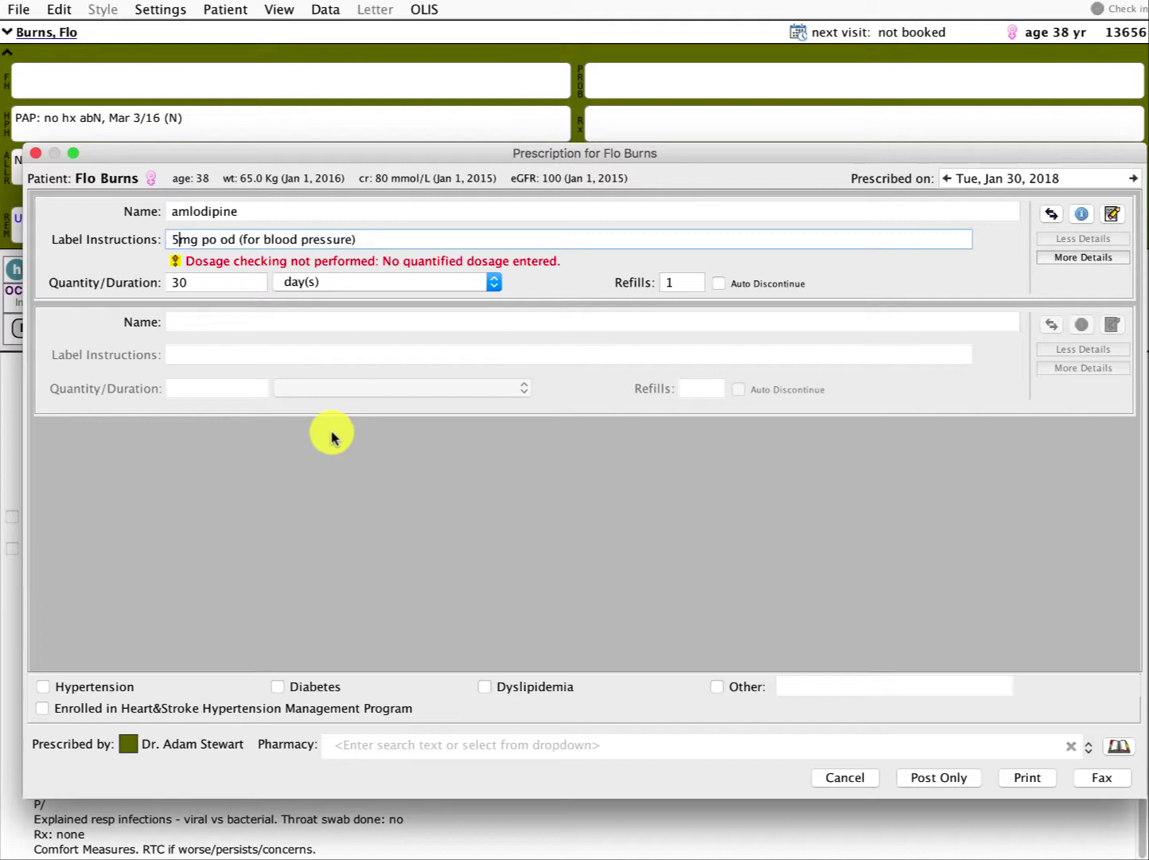
click(957, 782)
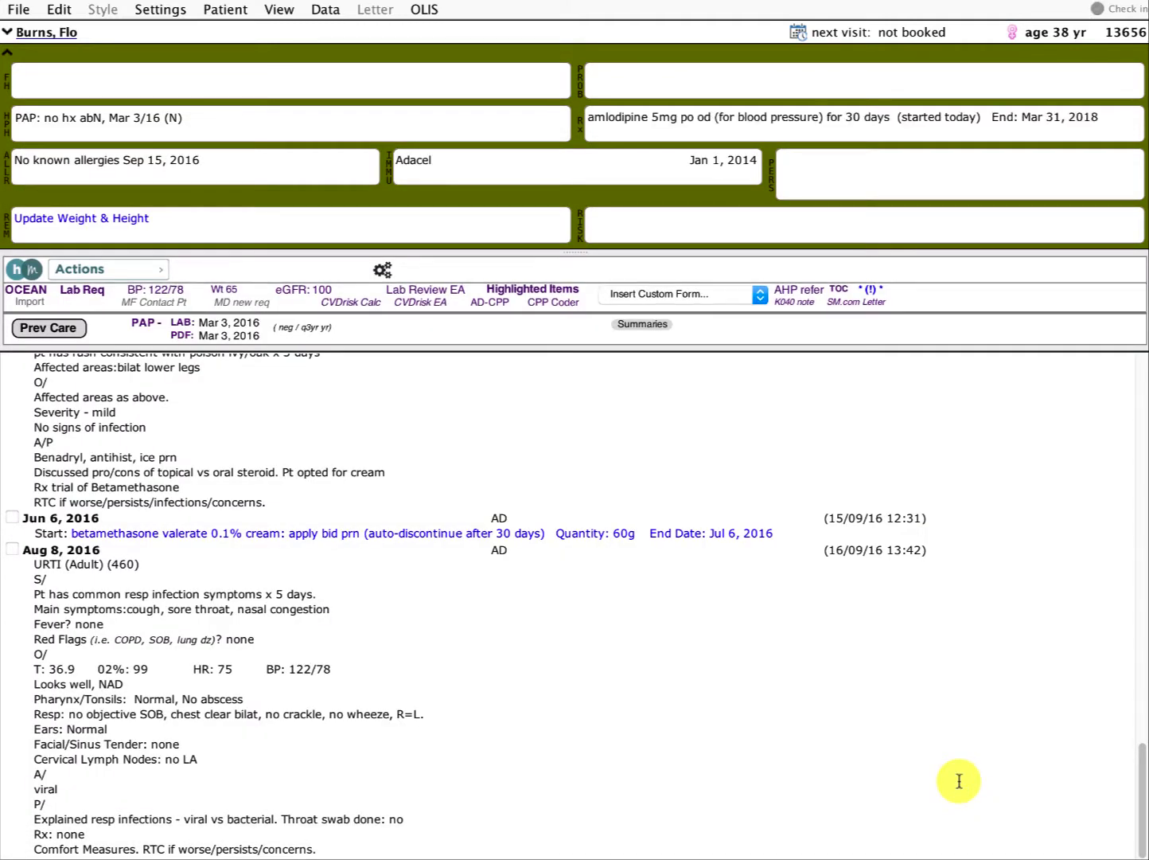
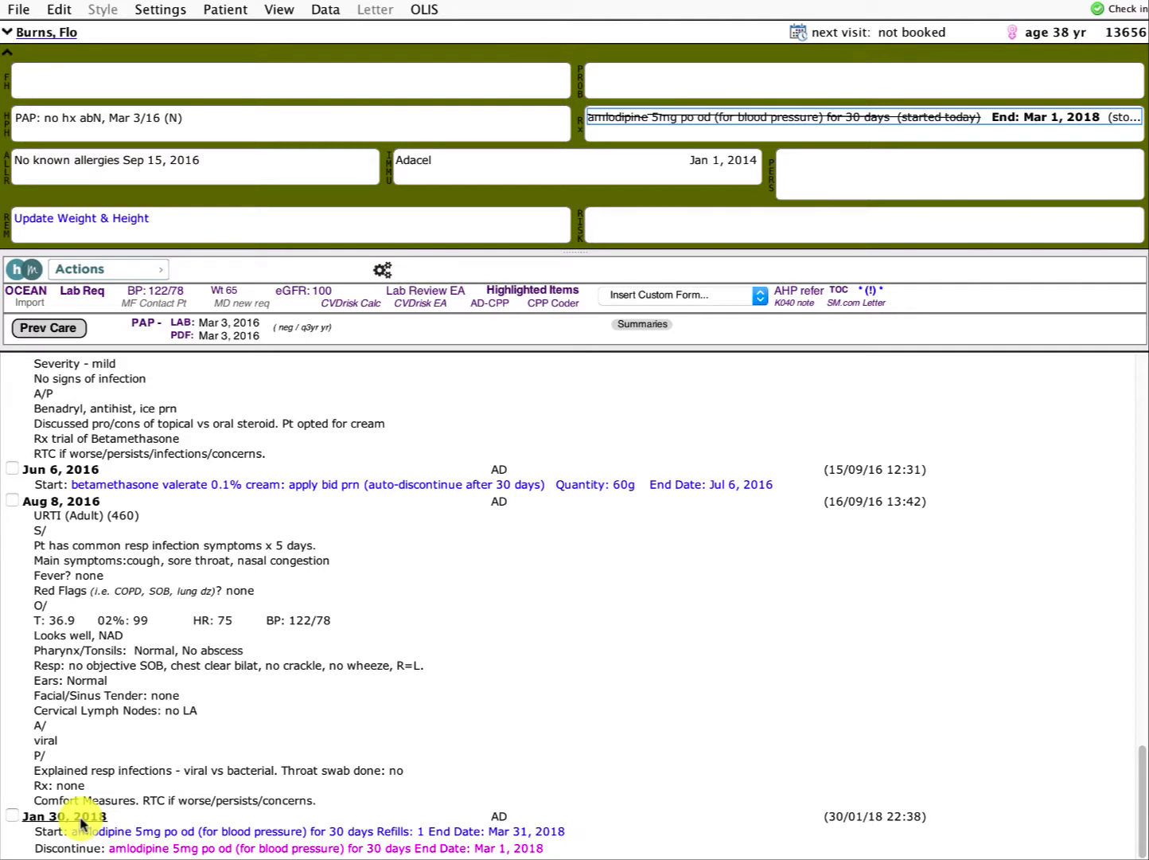
Delete the Jan 30, 2018 amlodipine progress note and start a new prescription.
right_click(84, 822)
click(127, 858)
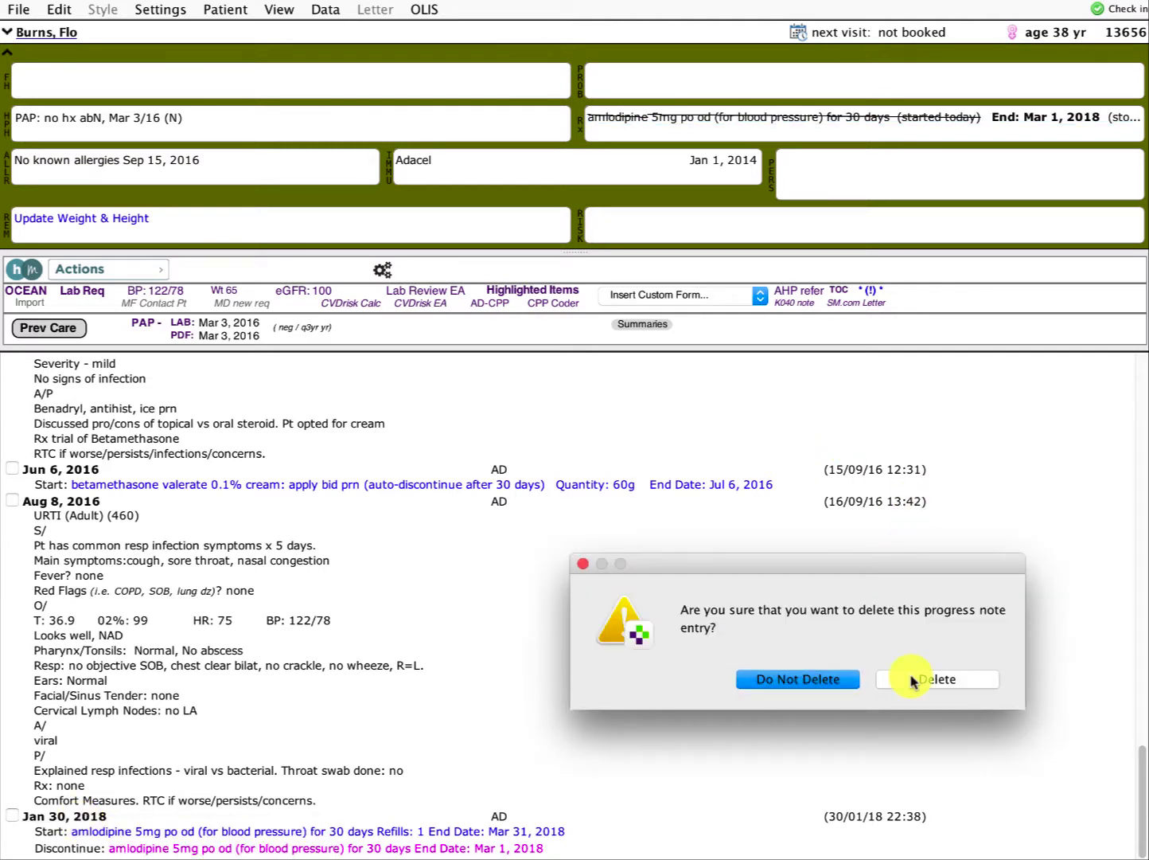
click(908, 672)
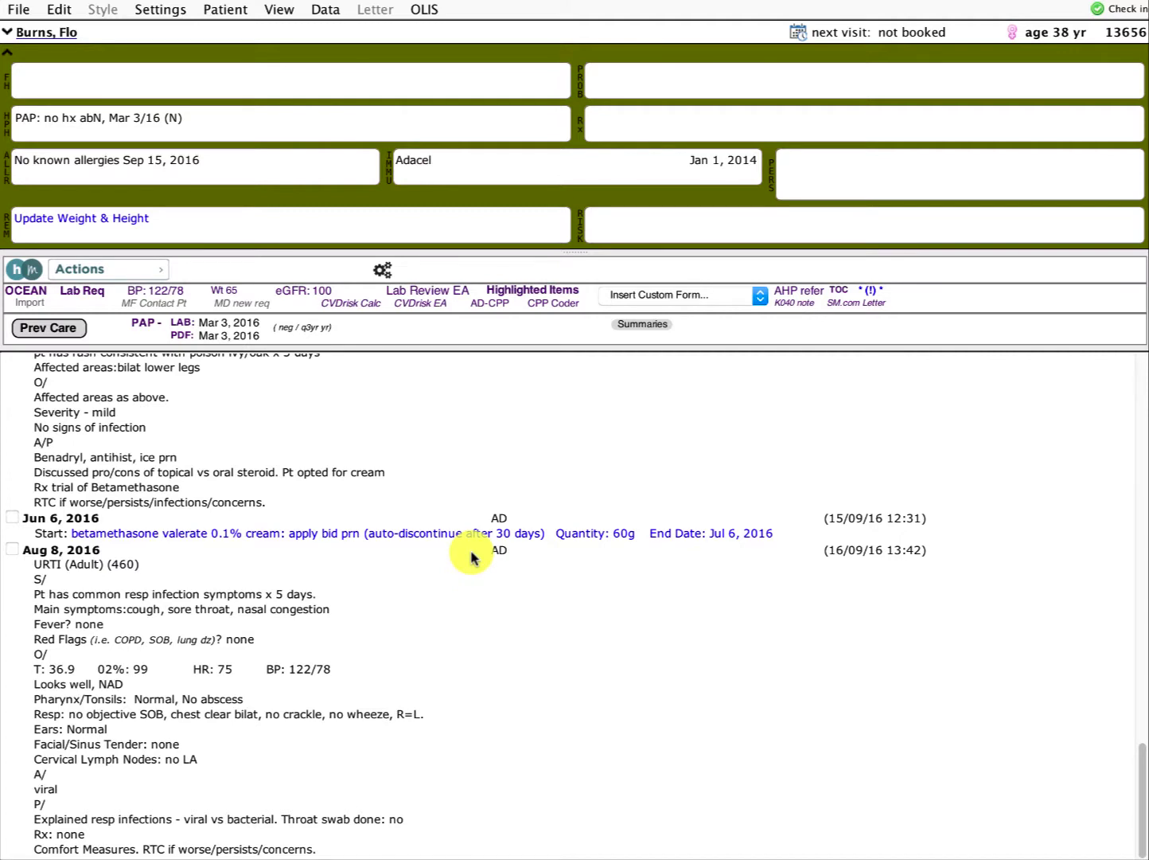
key(super+r)
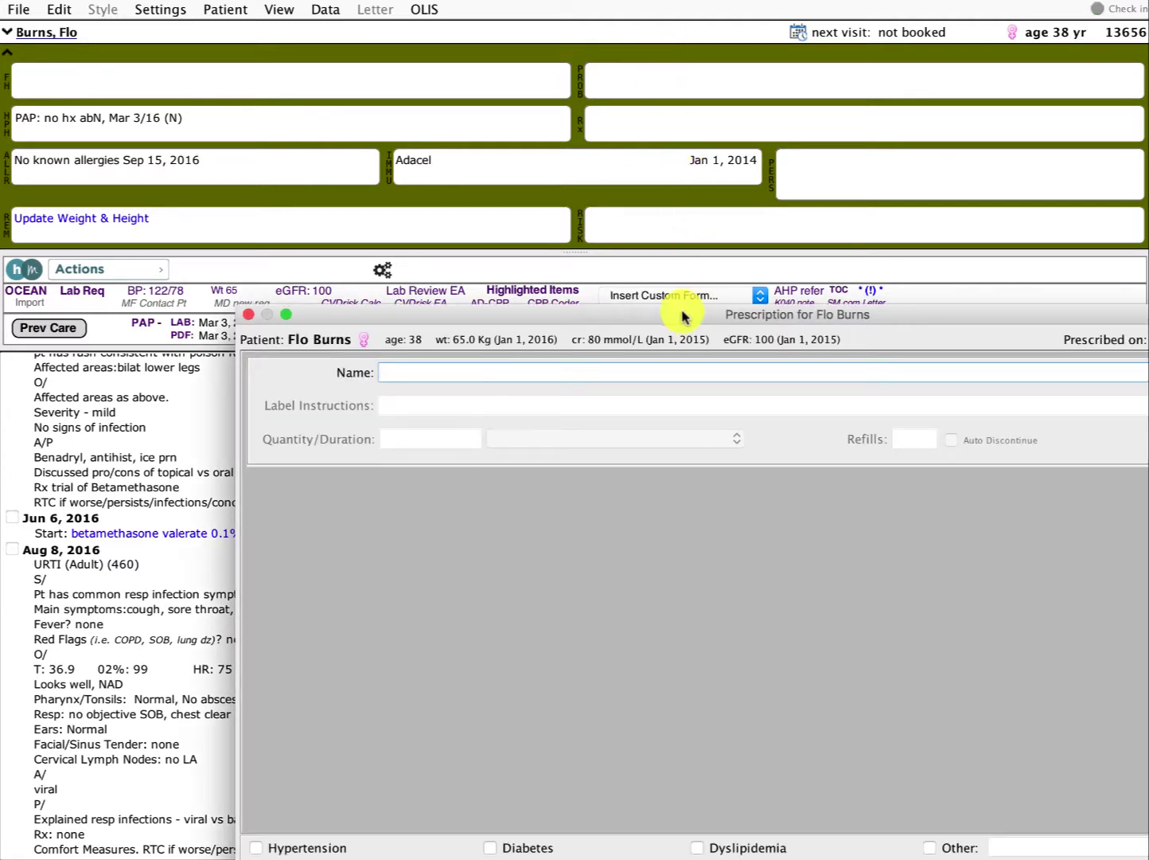
Search the new prescription's Name field for 'amlod' to list matching medications and favourites.
drag(682, 317, 457, 124)
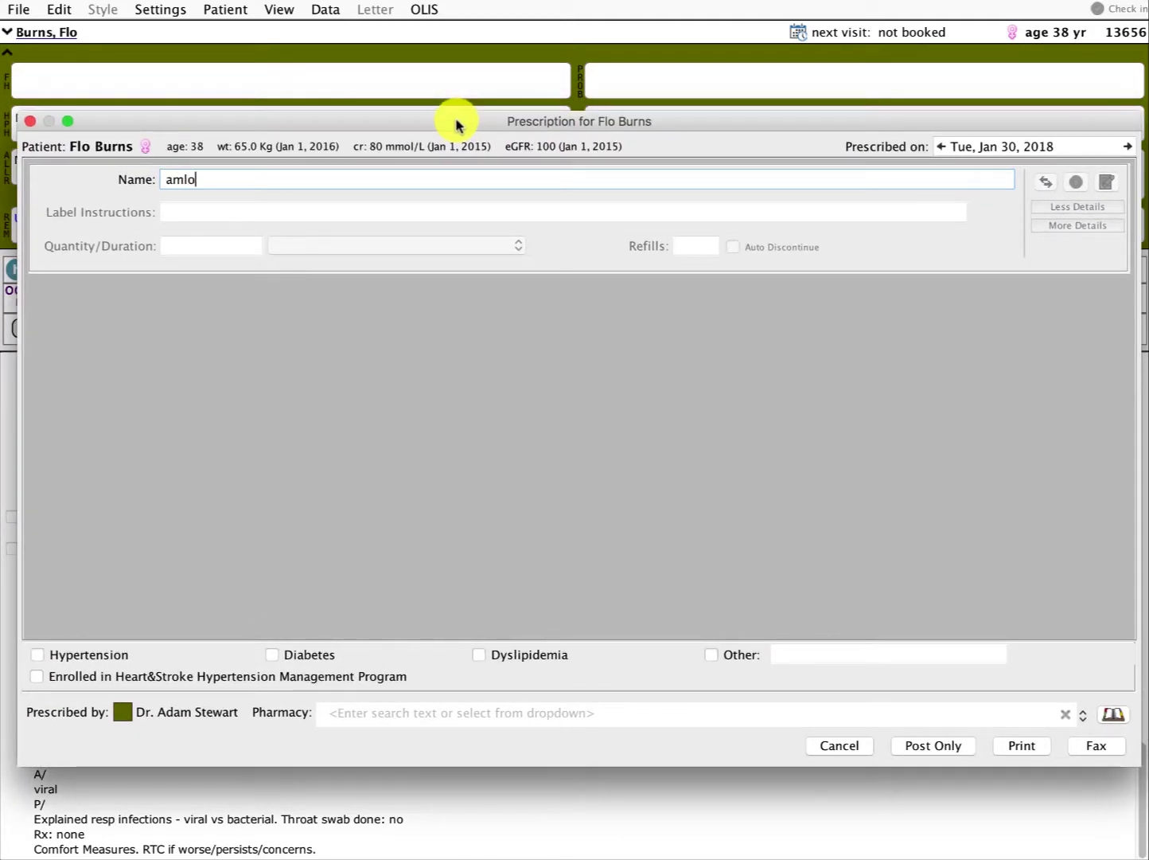
key(BackSpace)
key(BackSpace)
key(Return)
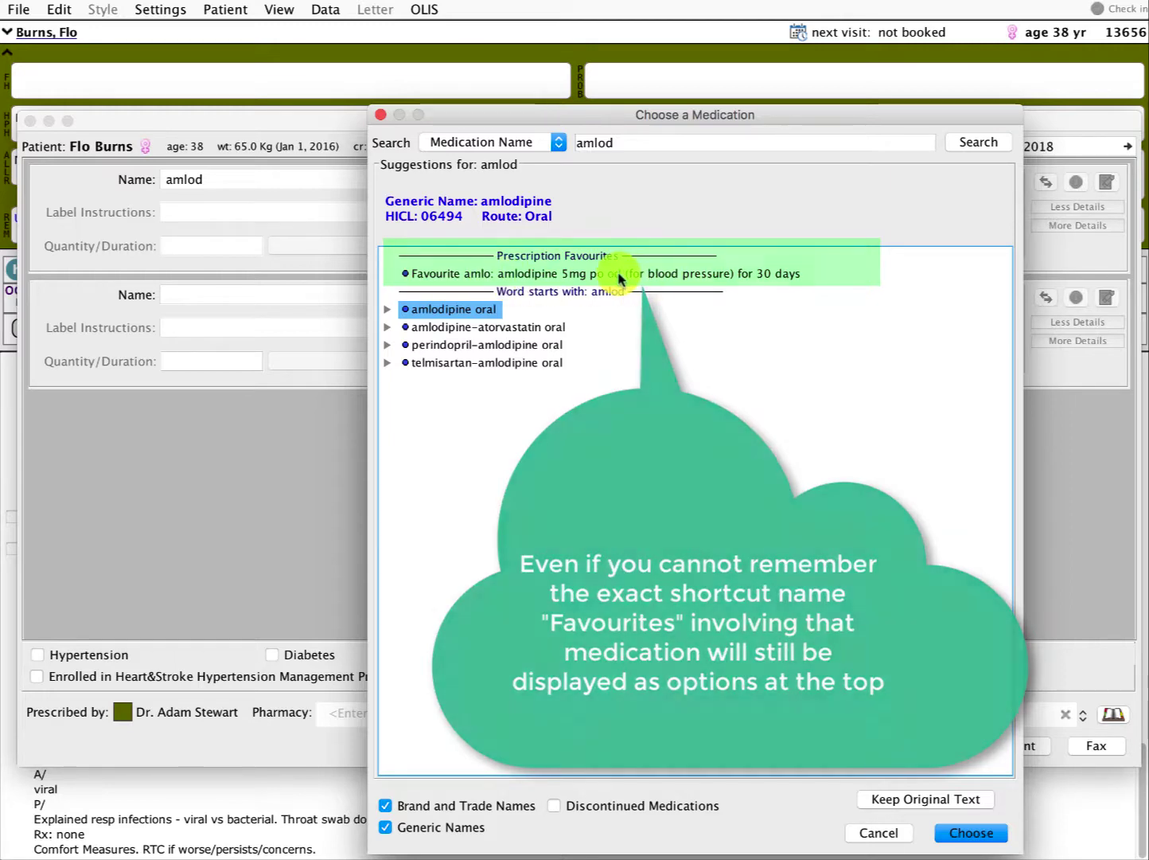
Choose amlodipine oral at the 10 mg 1 time daily dose.
click(615, 273)
click(547, 344)
click(587, 273)
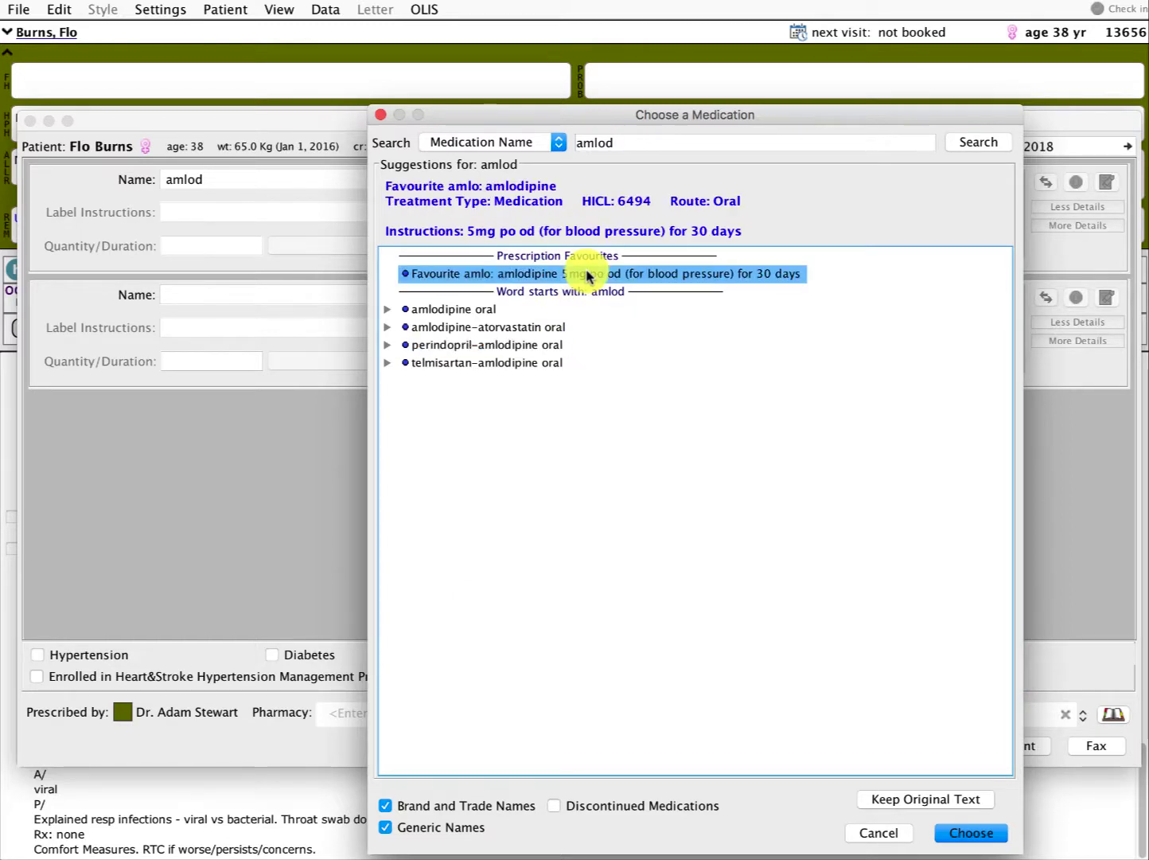
click(388, 309)
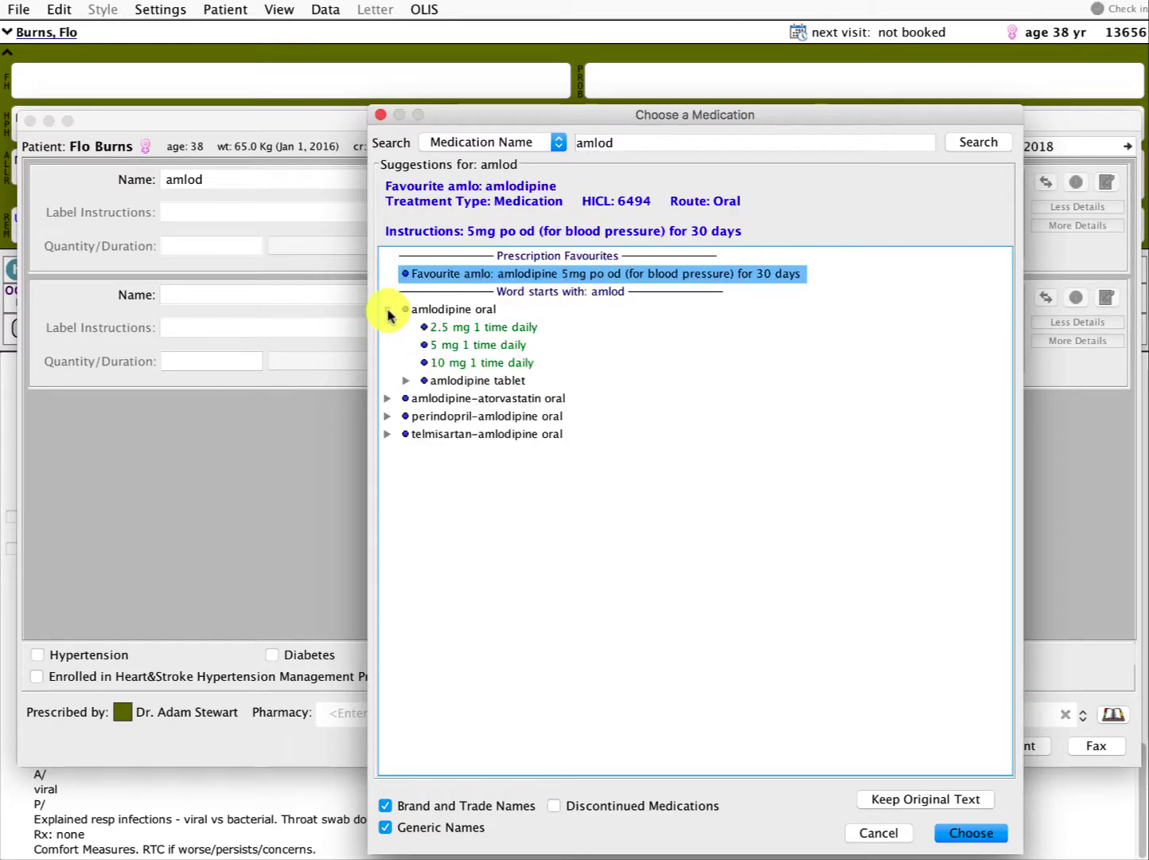
click(469, 365)
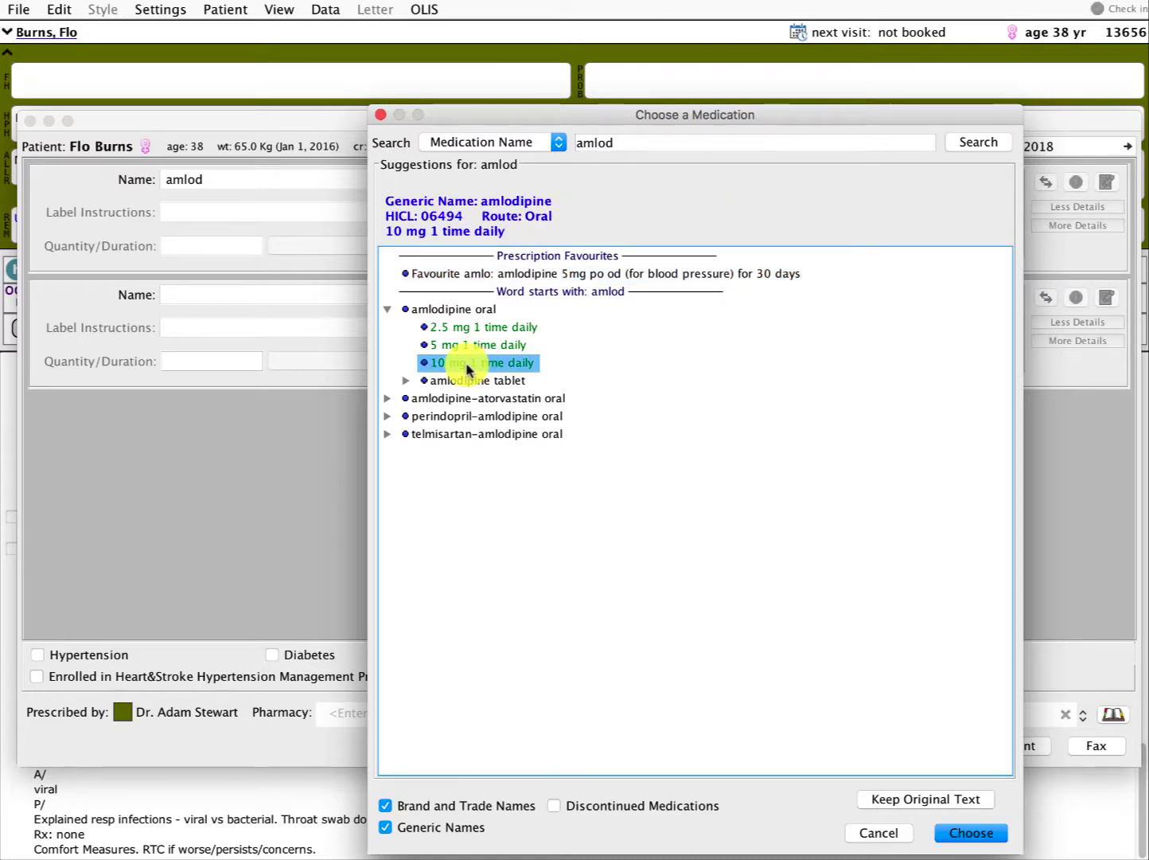
double_click(469, 365)
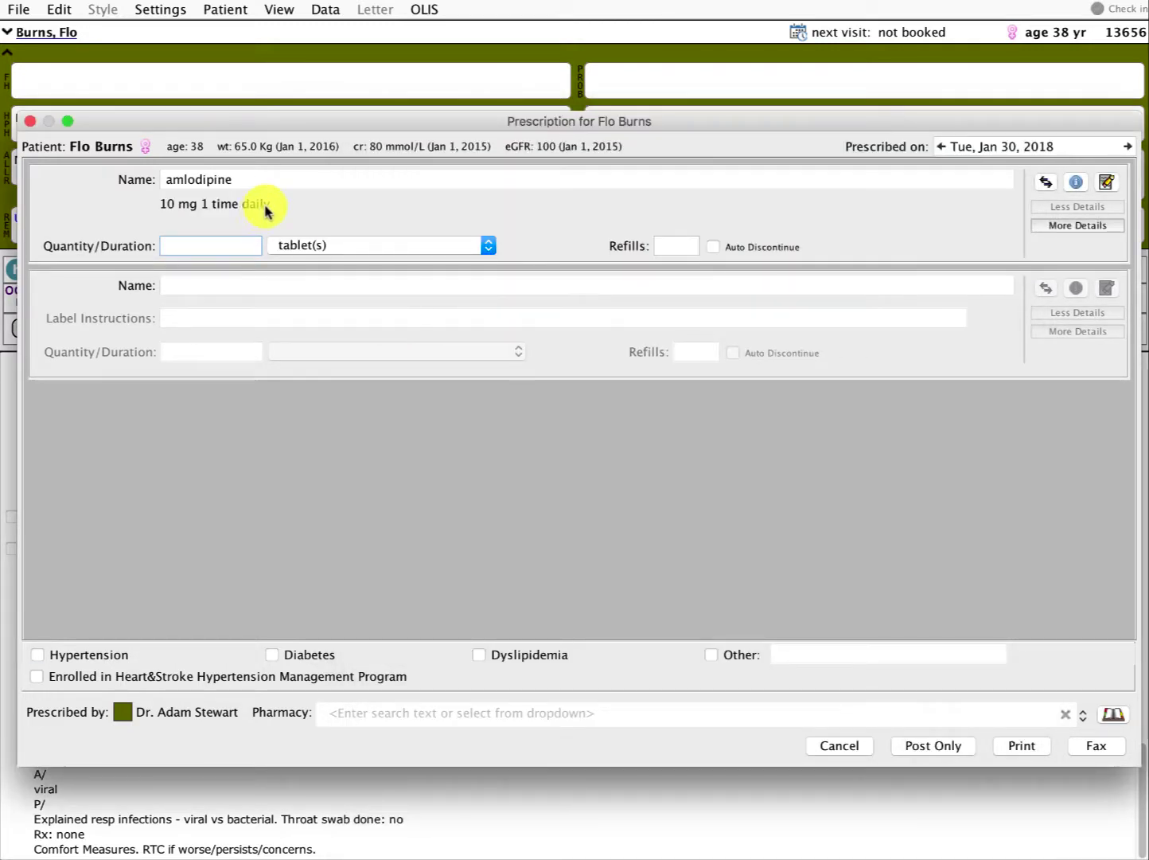
Add '(for blood pressure)' label instructions, 30 days and 1 refill, then post only.
click(253, 235)
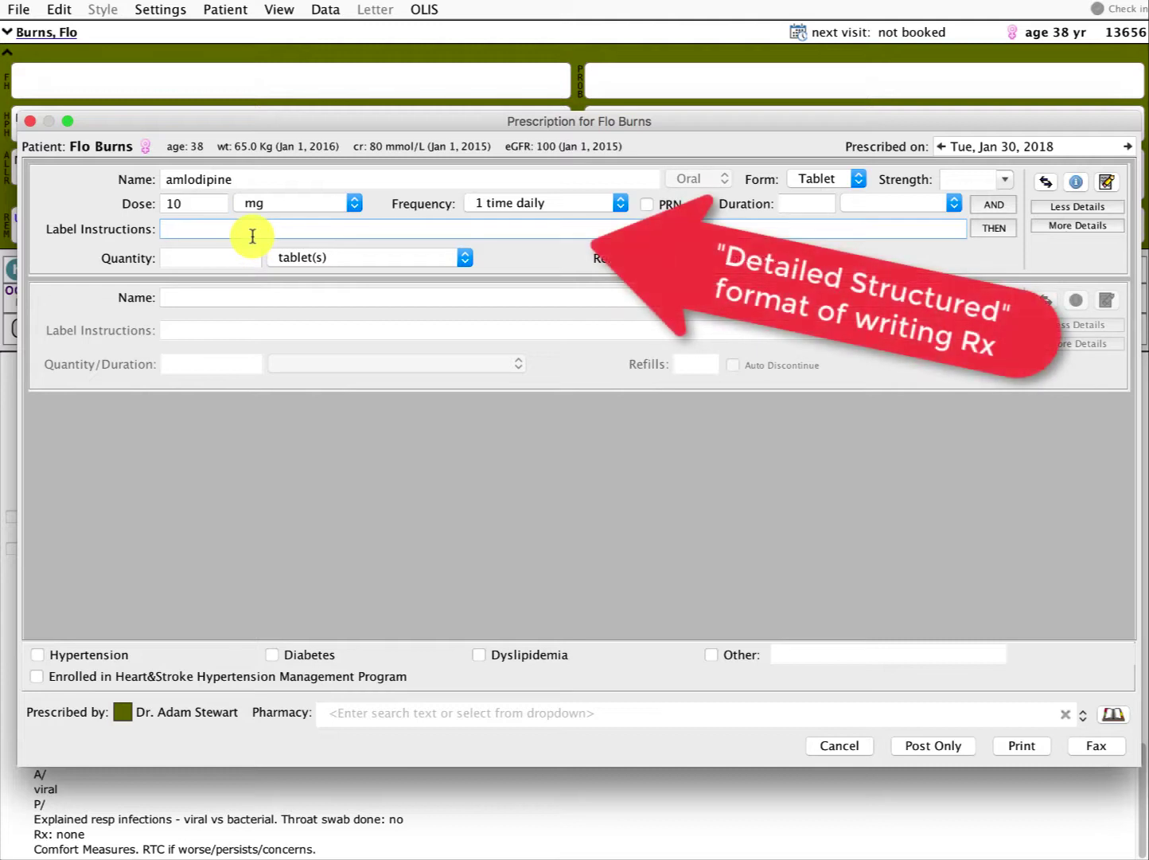
text((for blood pressure)
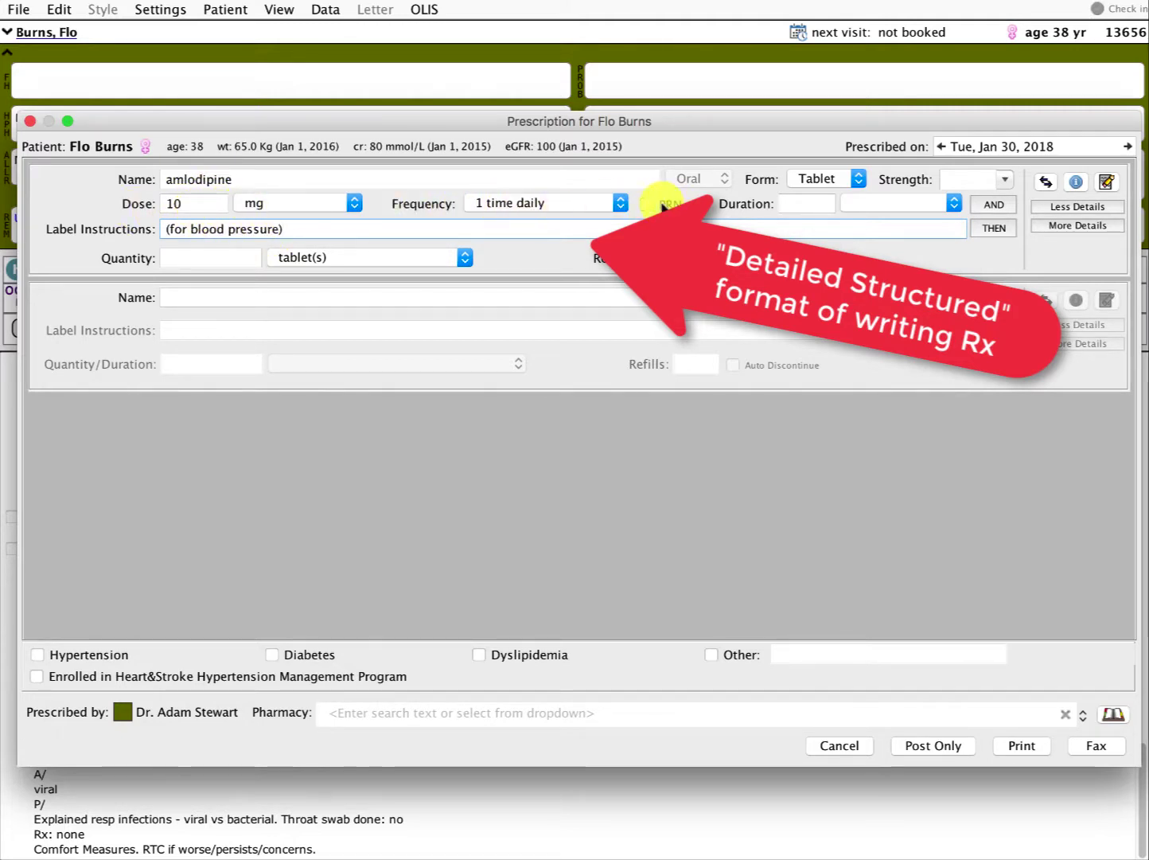
click(232, 258)
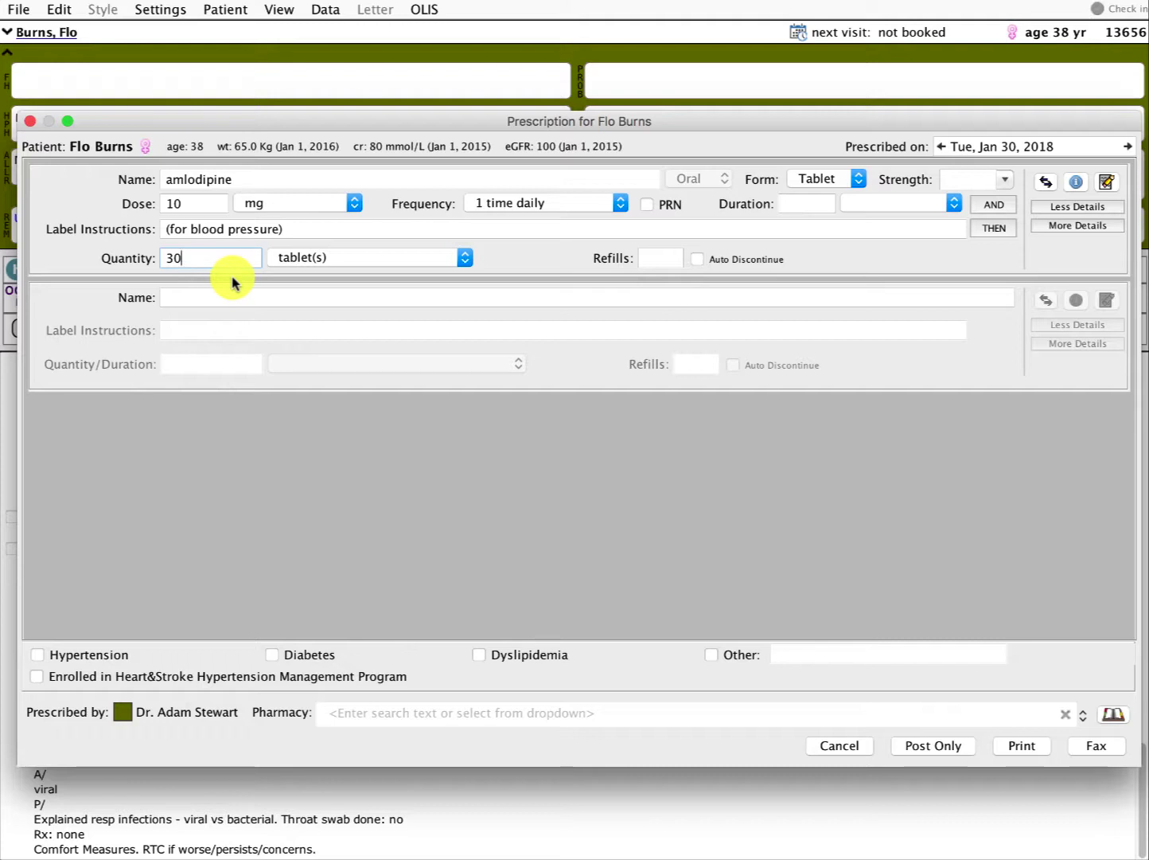
click(1047, 208)
key(Tab)
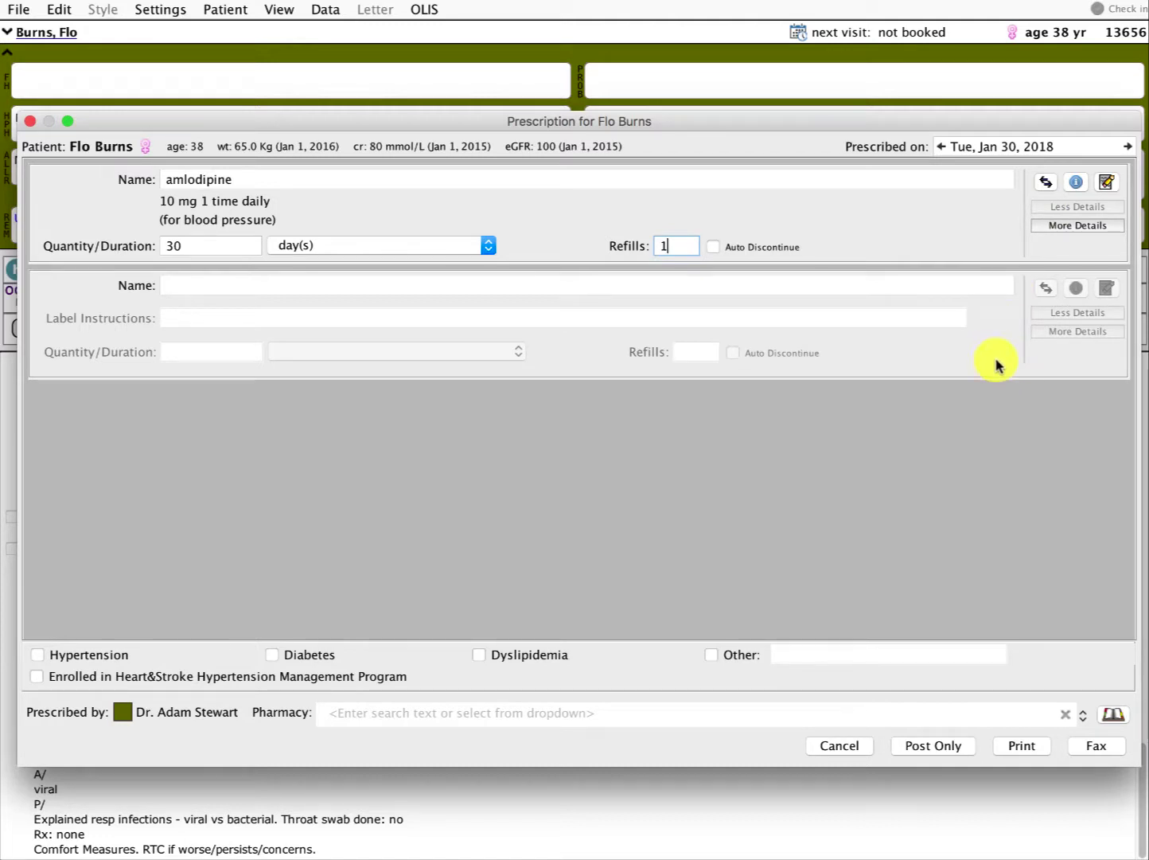
click(947, 748)
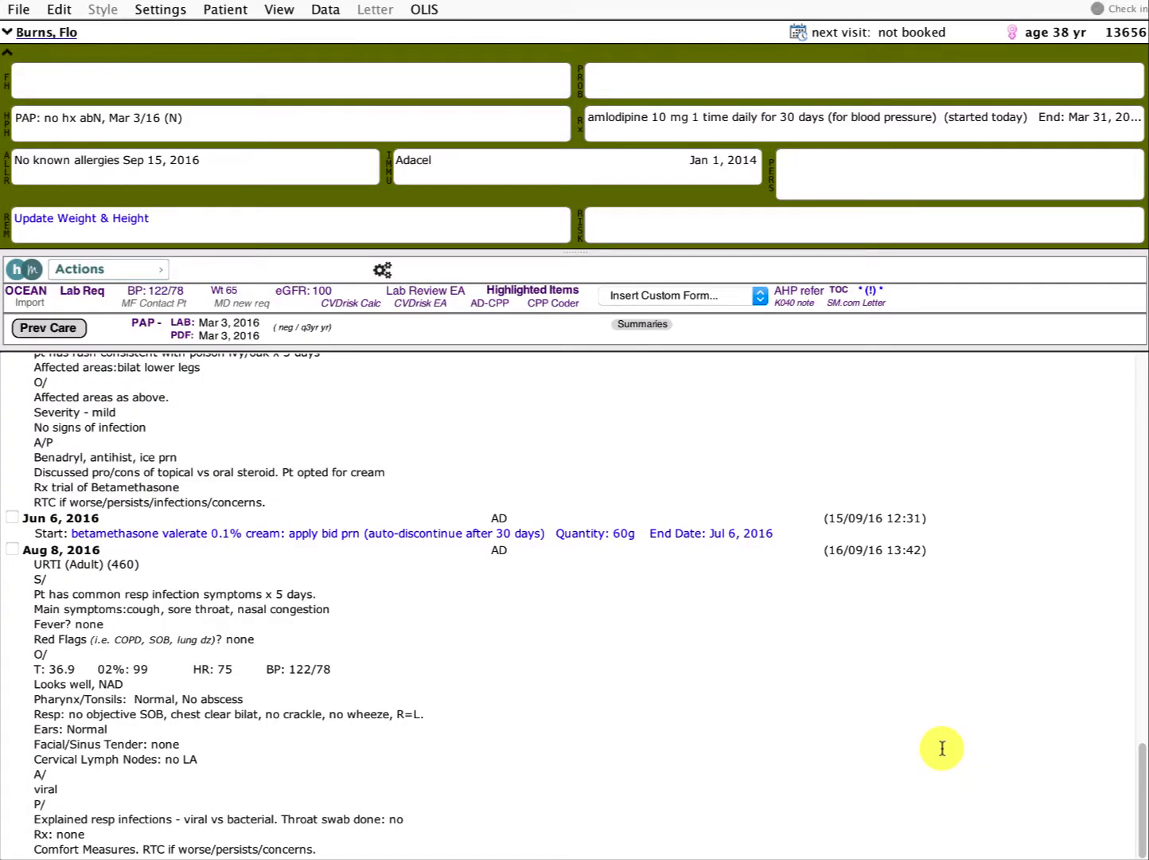
Save the charted amlodipine 10 mg prescription as a personal-only favourite with shortcut amlo10.
click(685, 120)
double_click(685, 121)
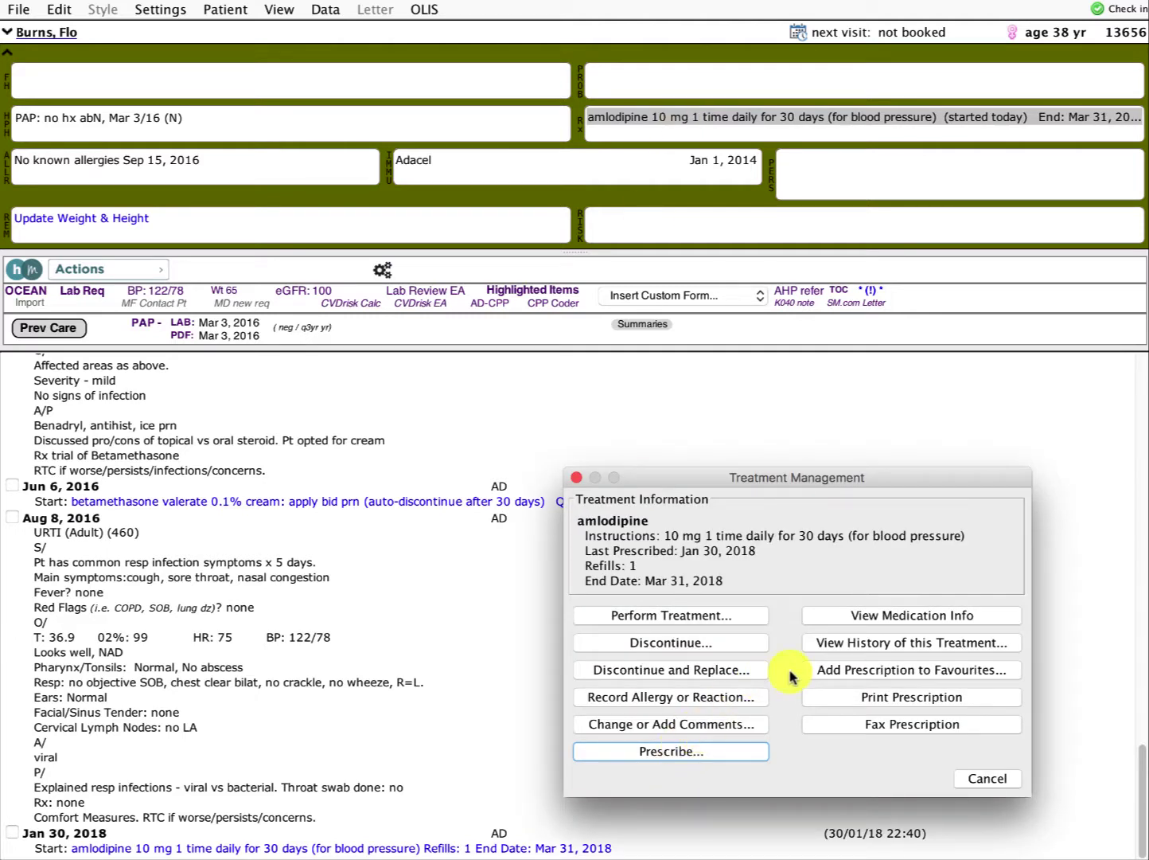
click(847, 675)
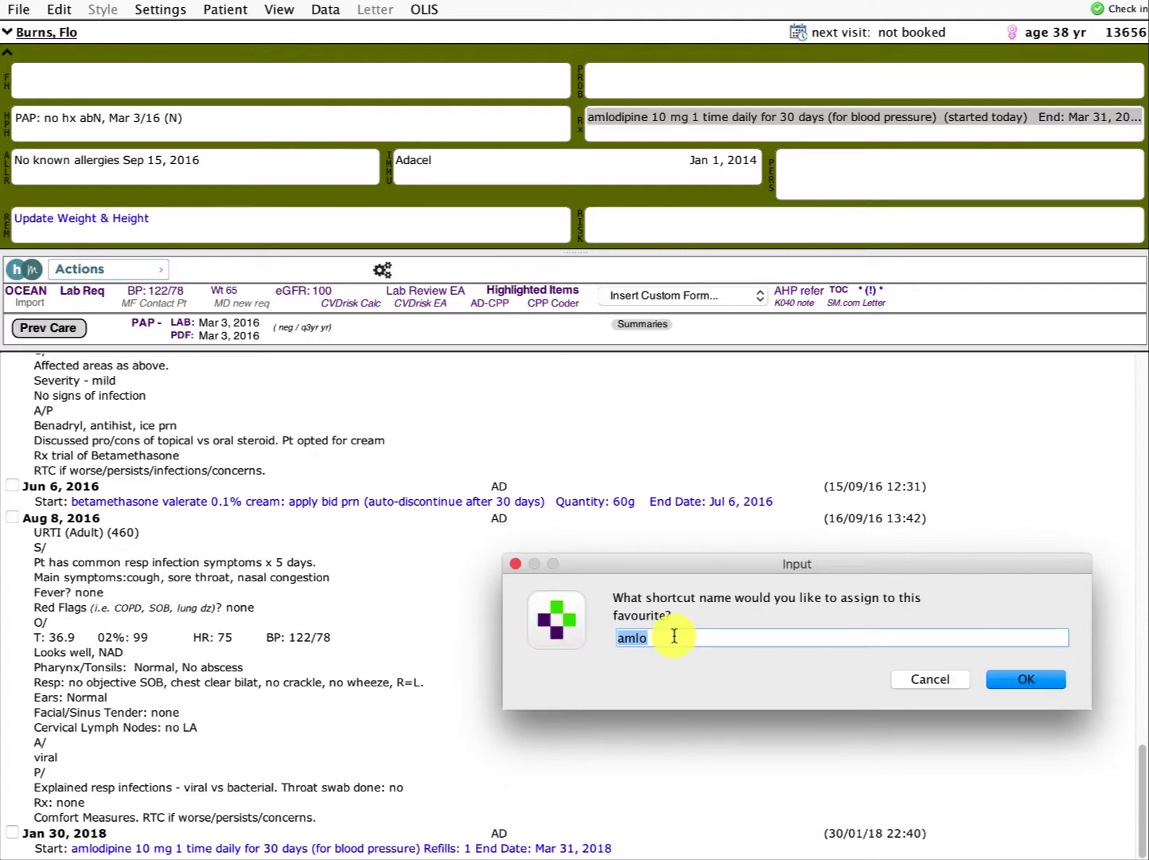
click(683, 640)
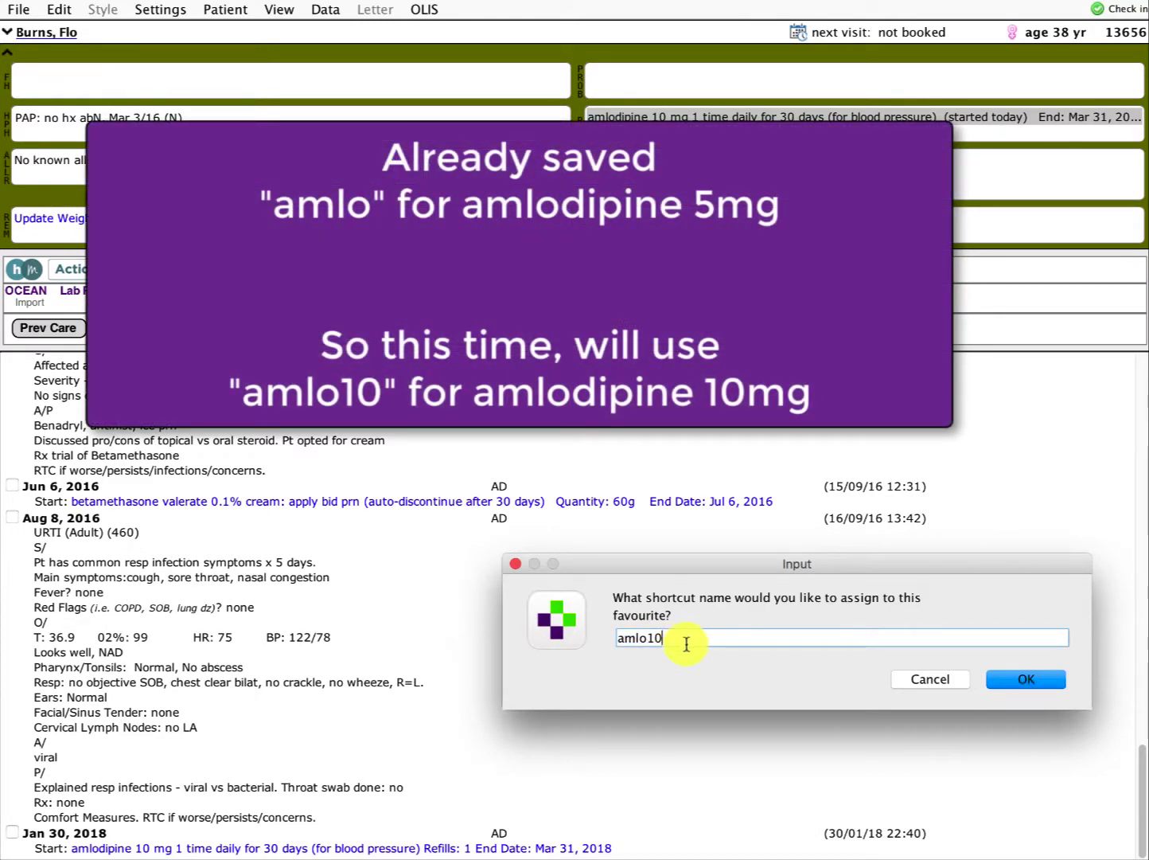
click(1010, 680)
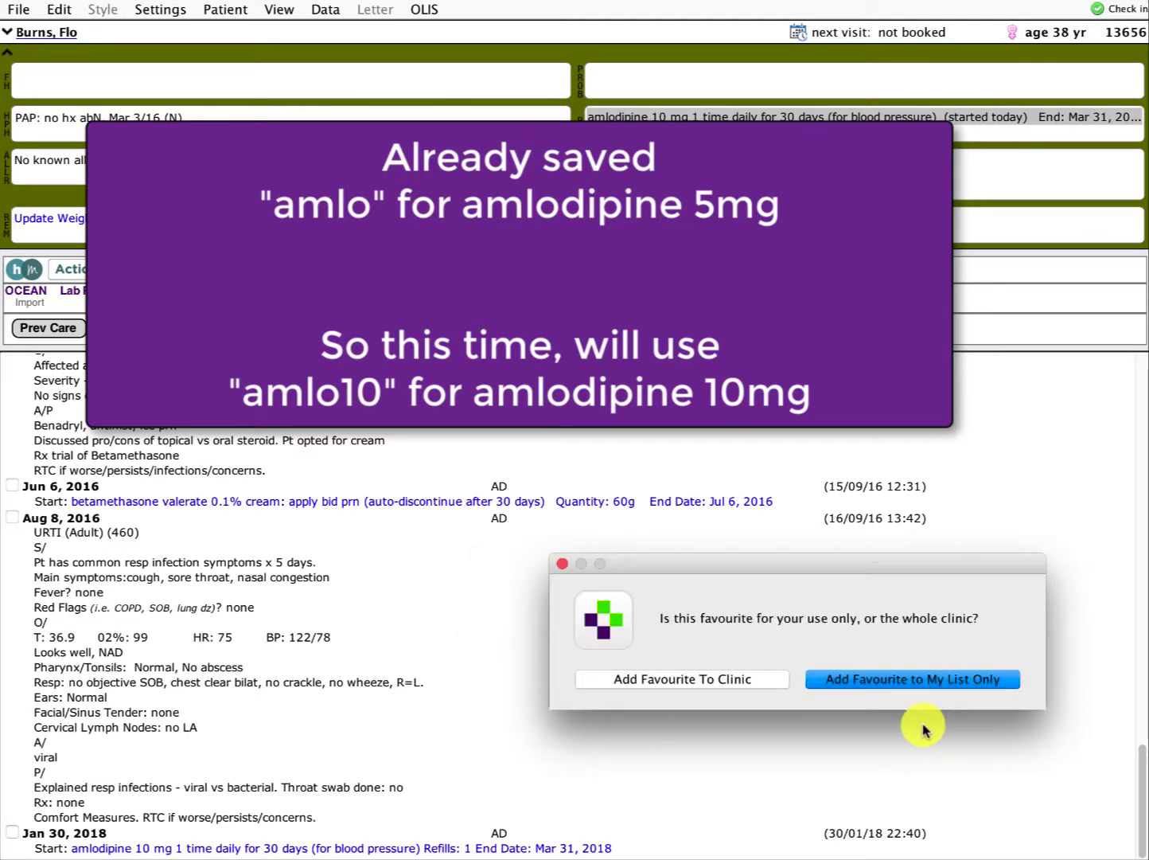
click(916, 686)
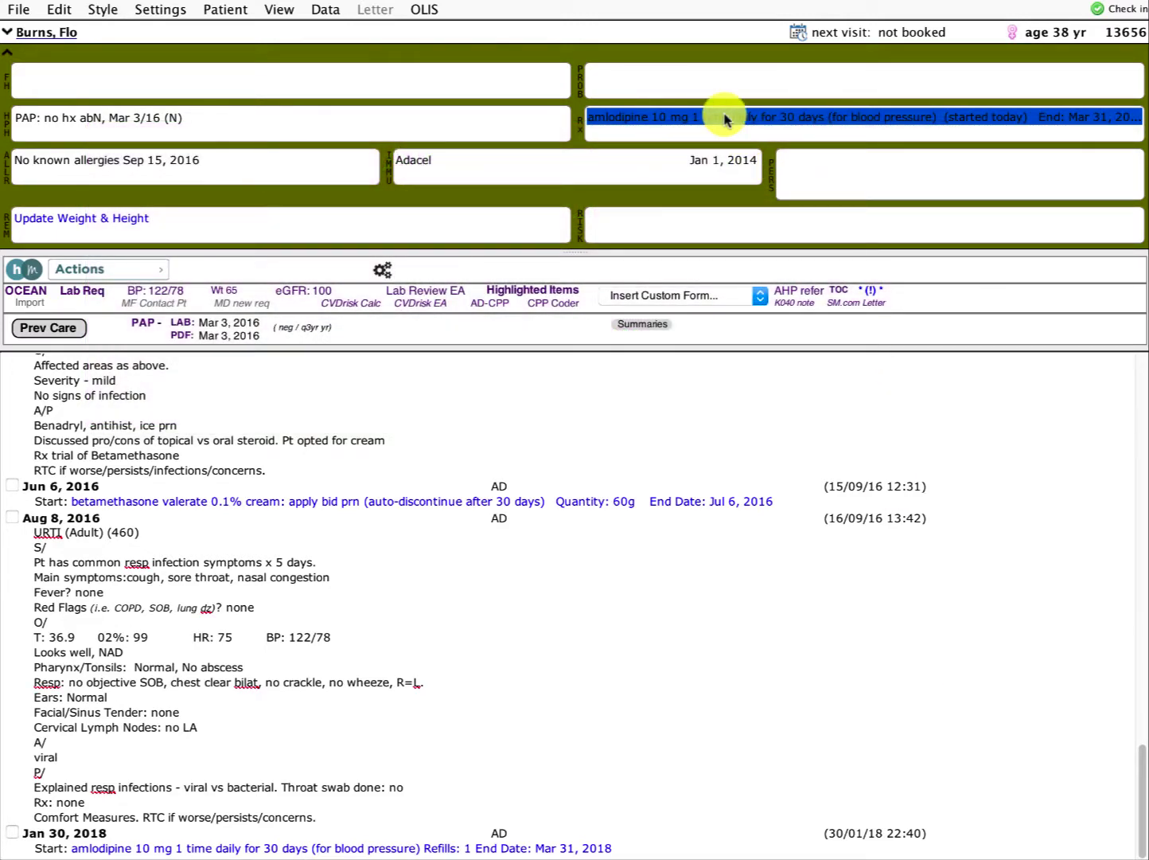
double_click(724, 119)
text(al)
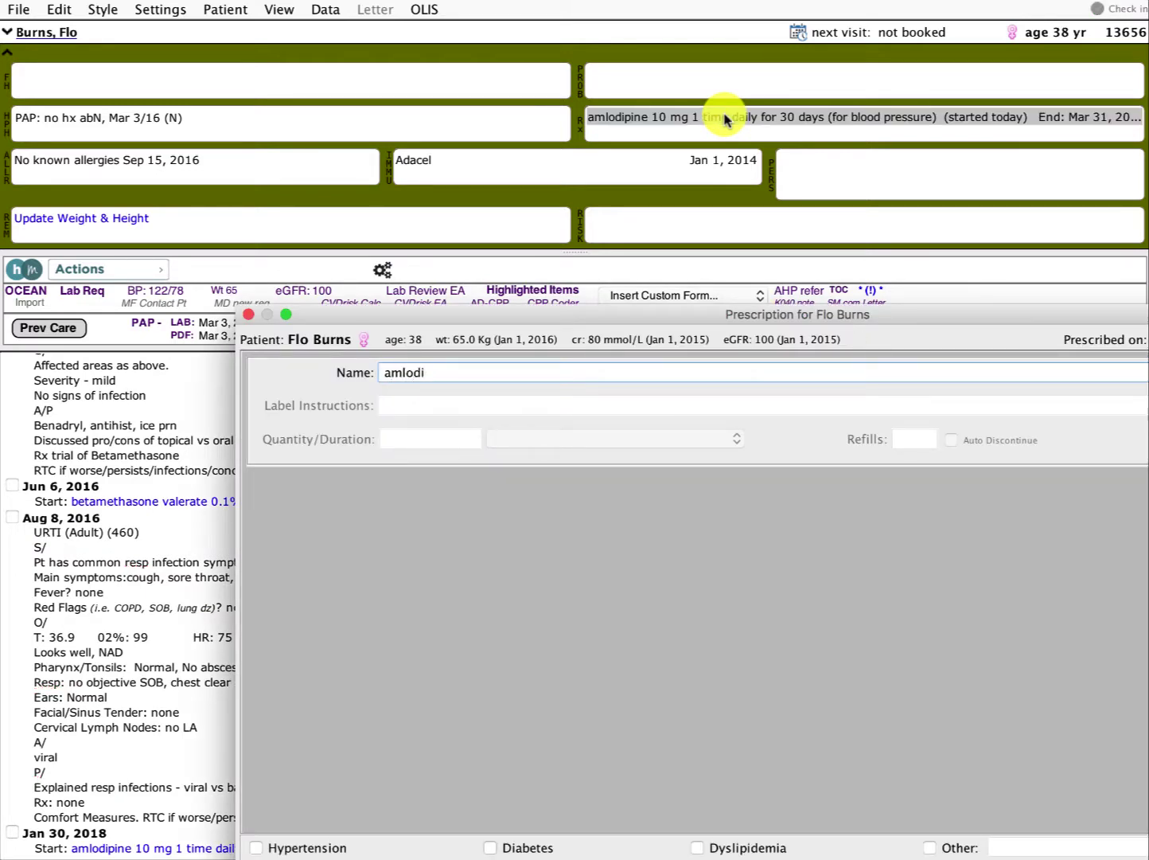
key(Return)
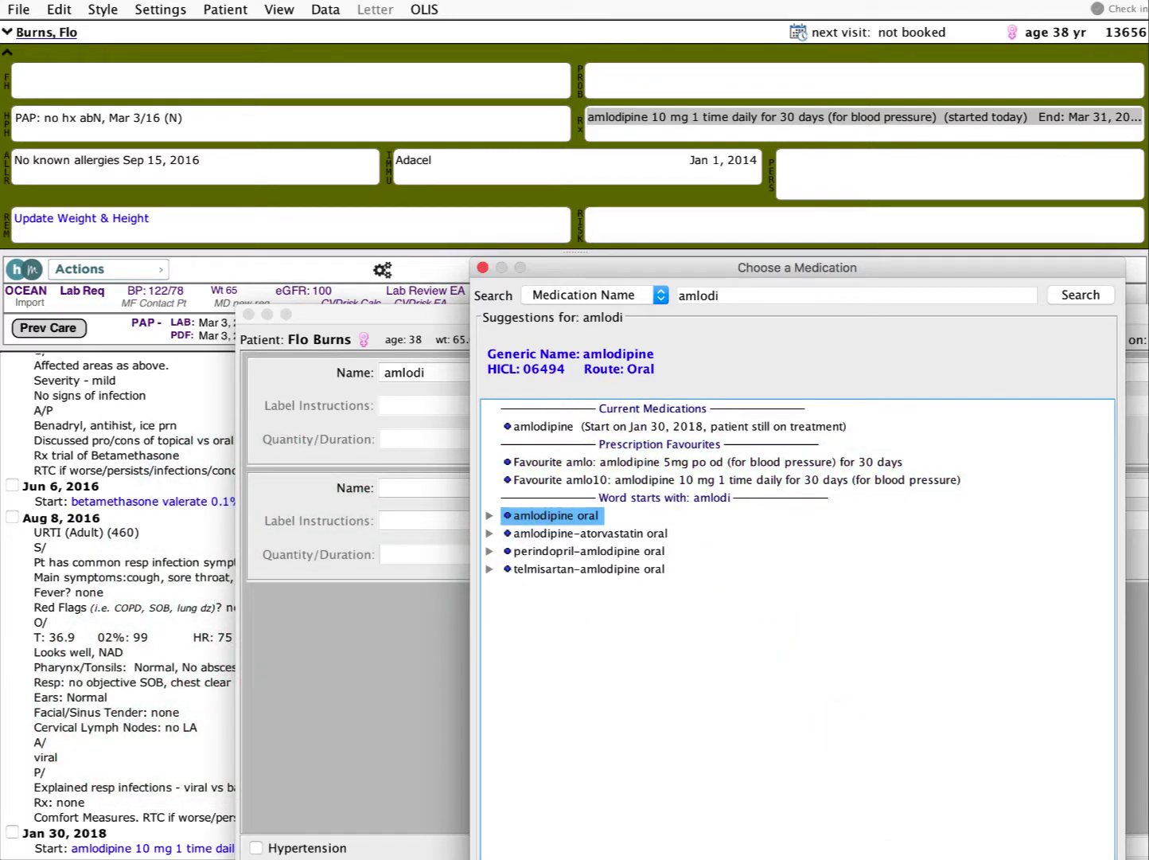
key(Escape)
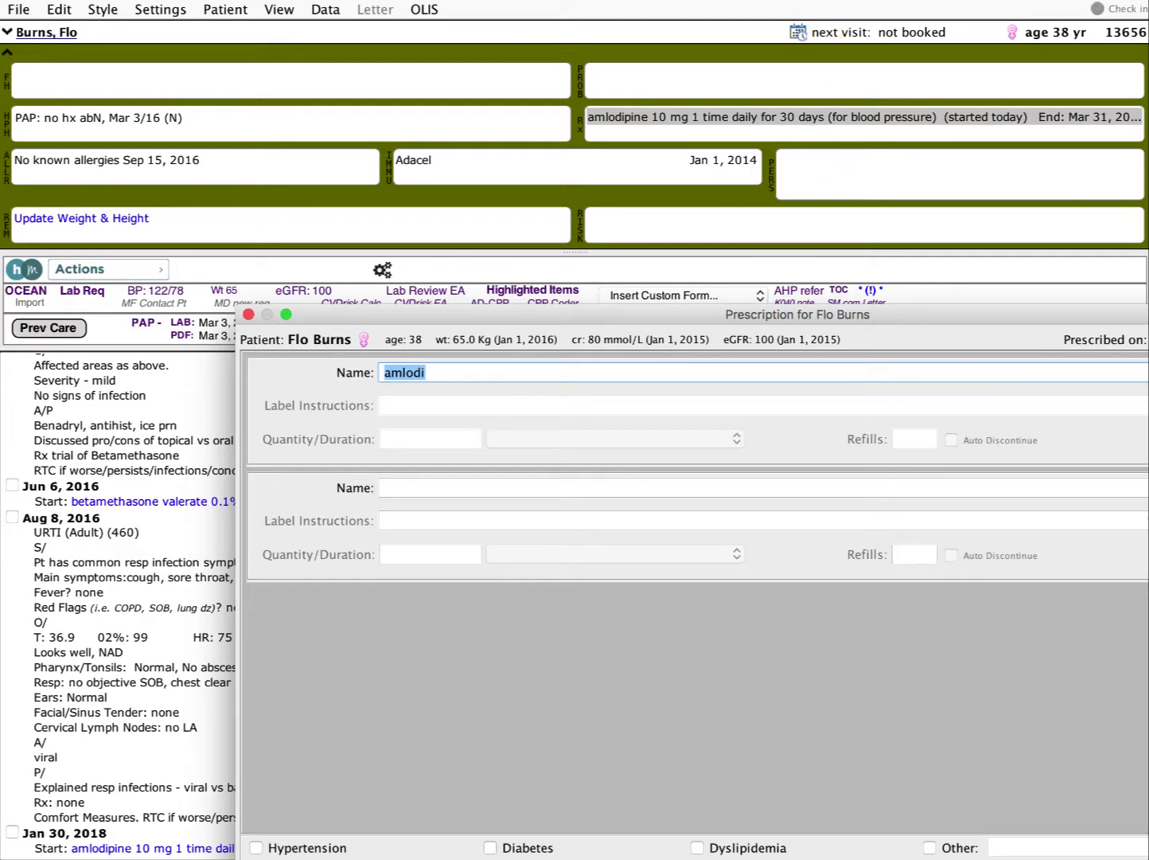
key(Escape)
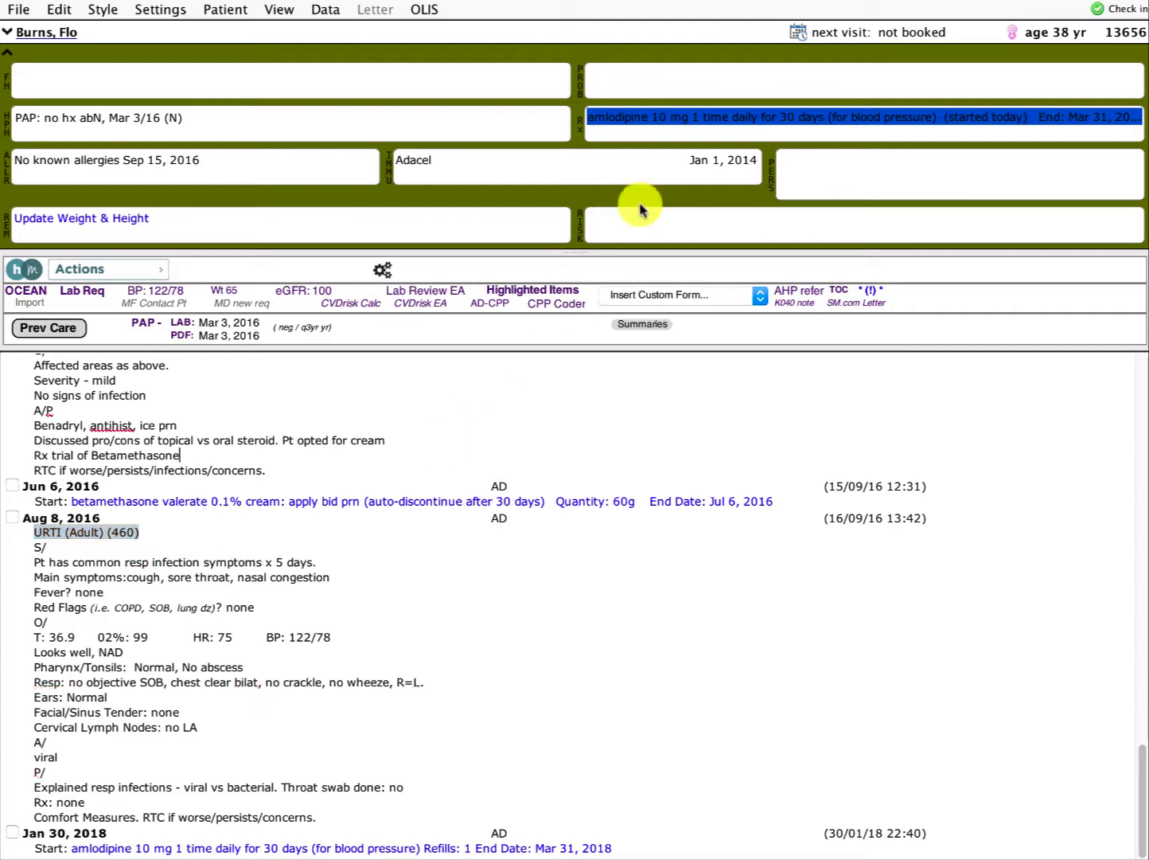
Review the patient's treatment history, then return to the progress notes.
double_click(648, 127)
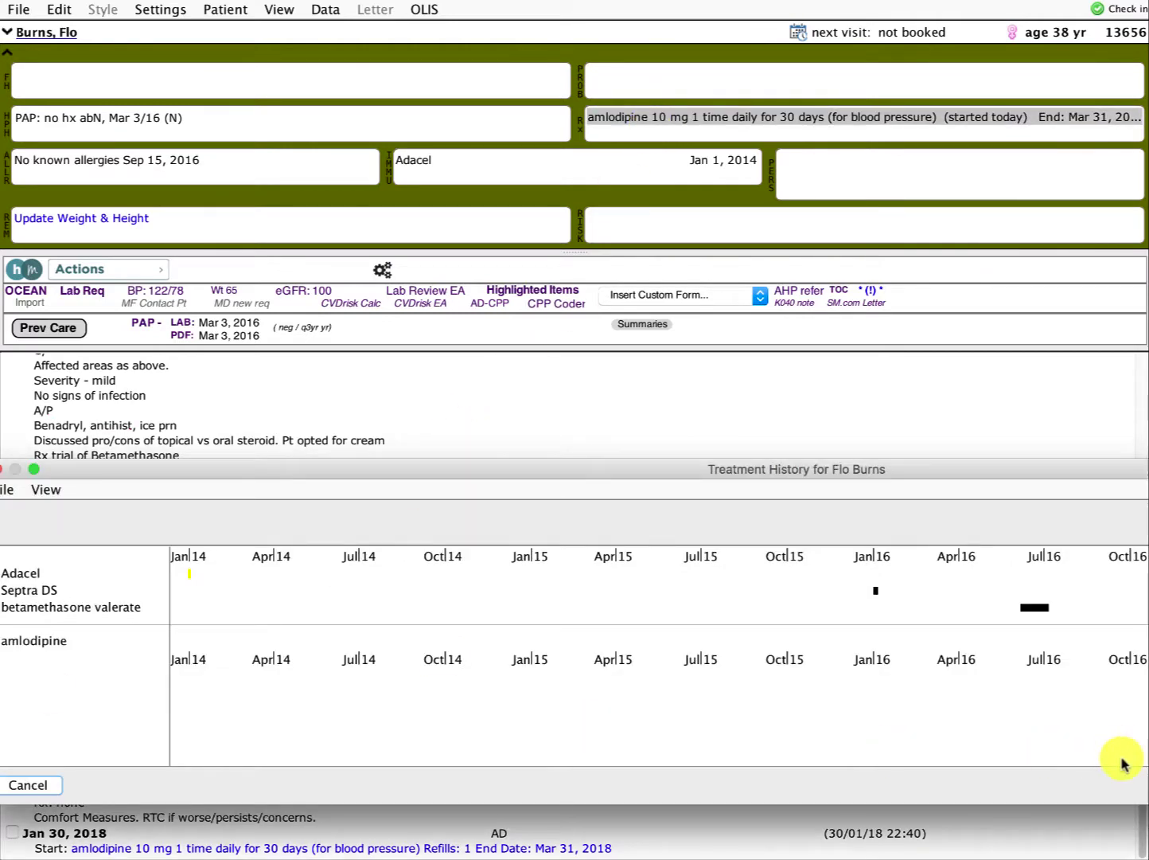
click(24, 786)
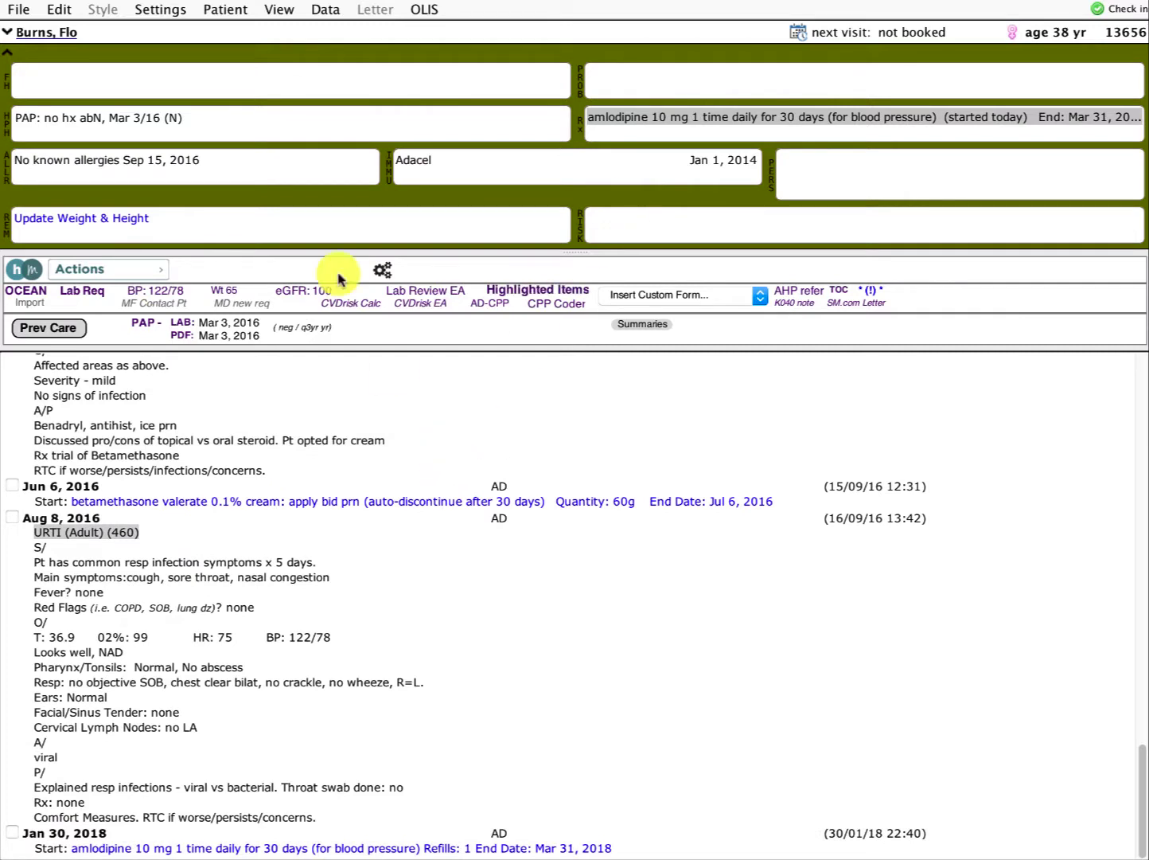
click(264, 443)
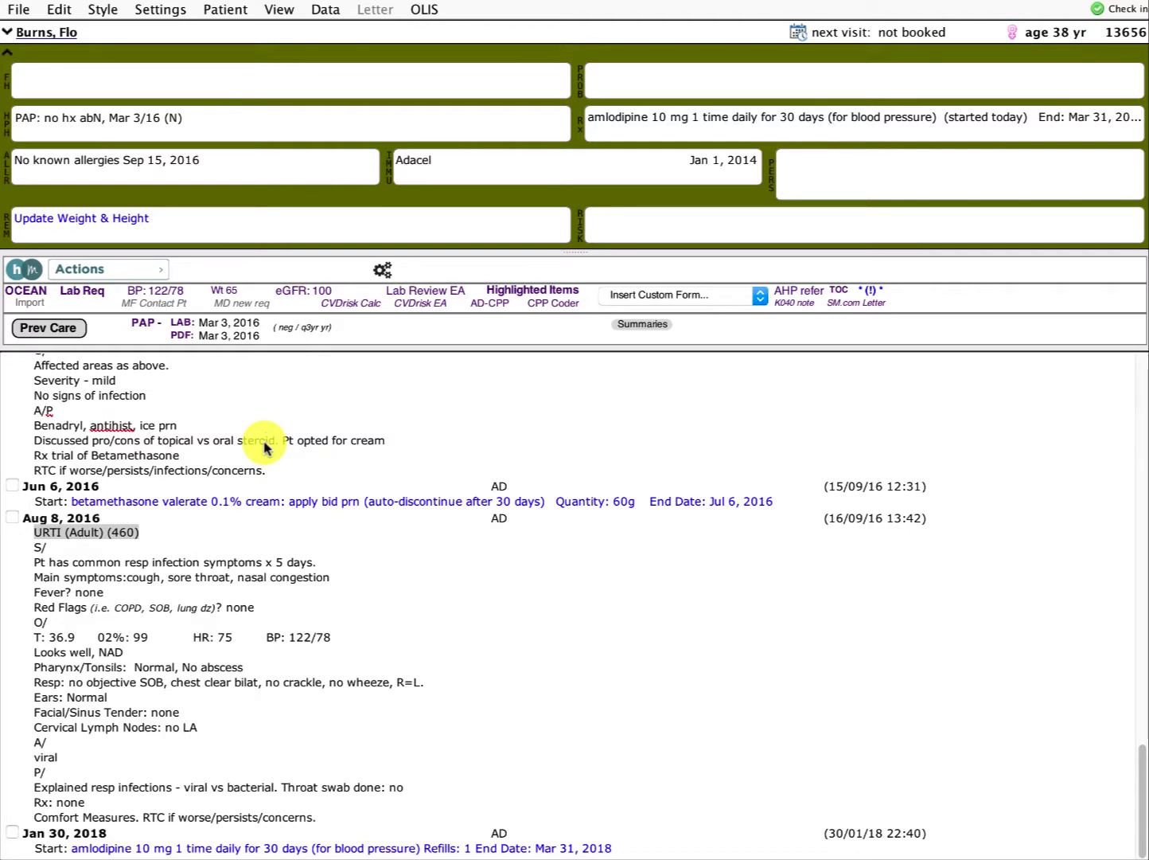
Open Settings > Preferences from the Dashboard, re-entering the user's password.
key(super+o)
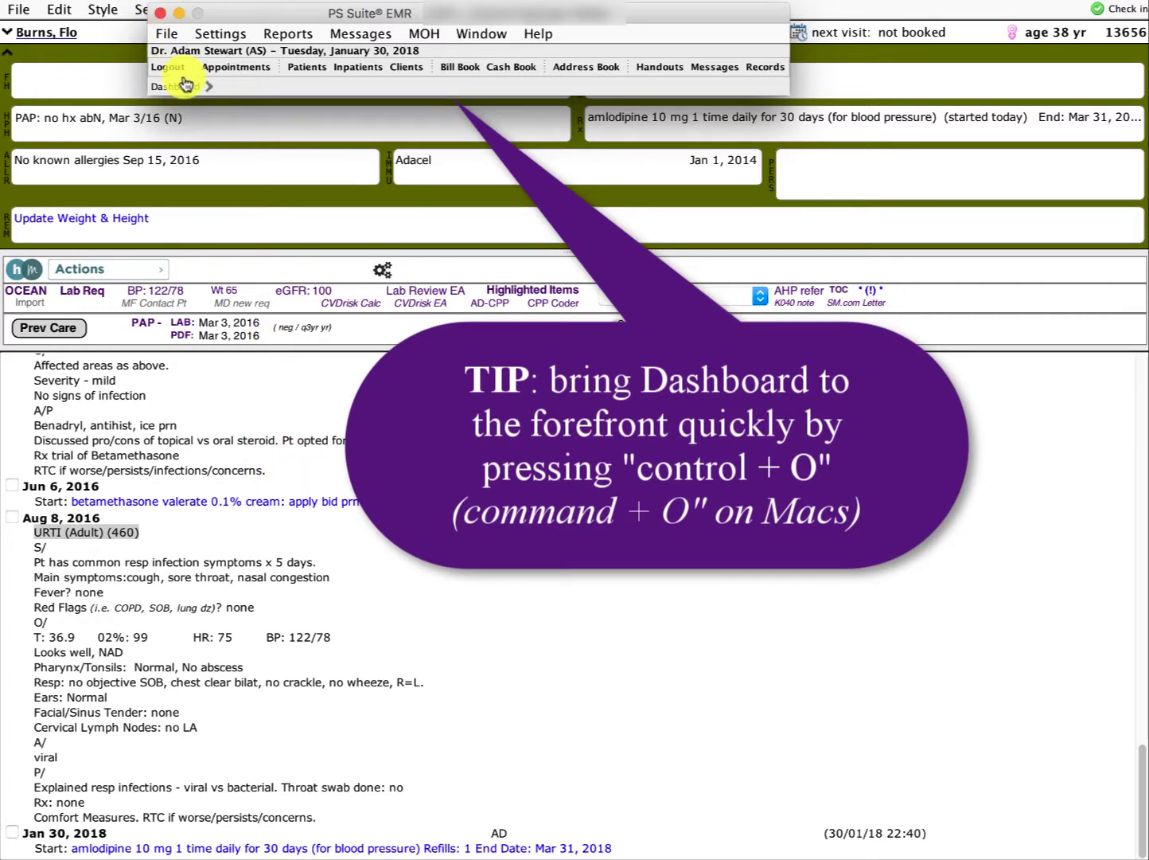
click(221, 33)
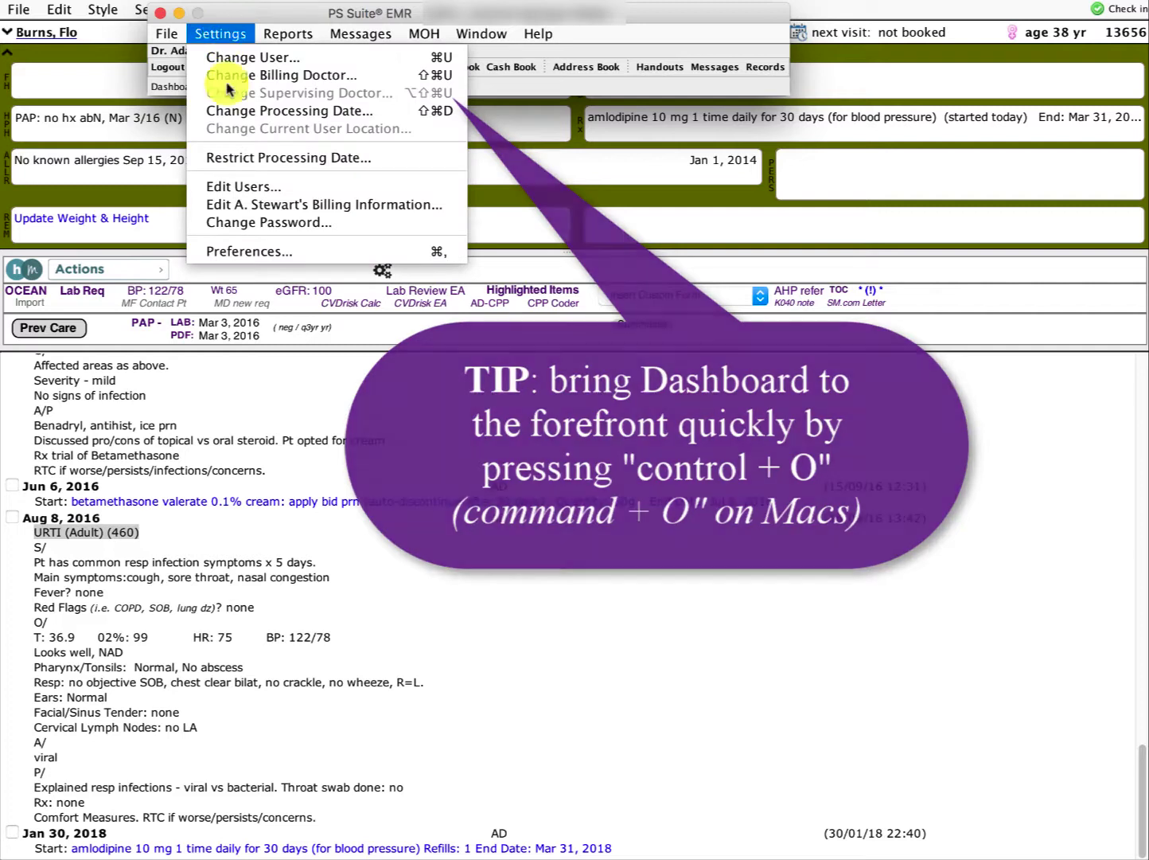
click(272, 252)
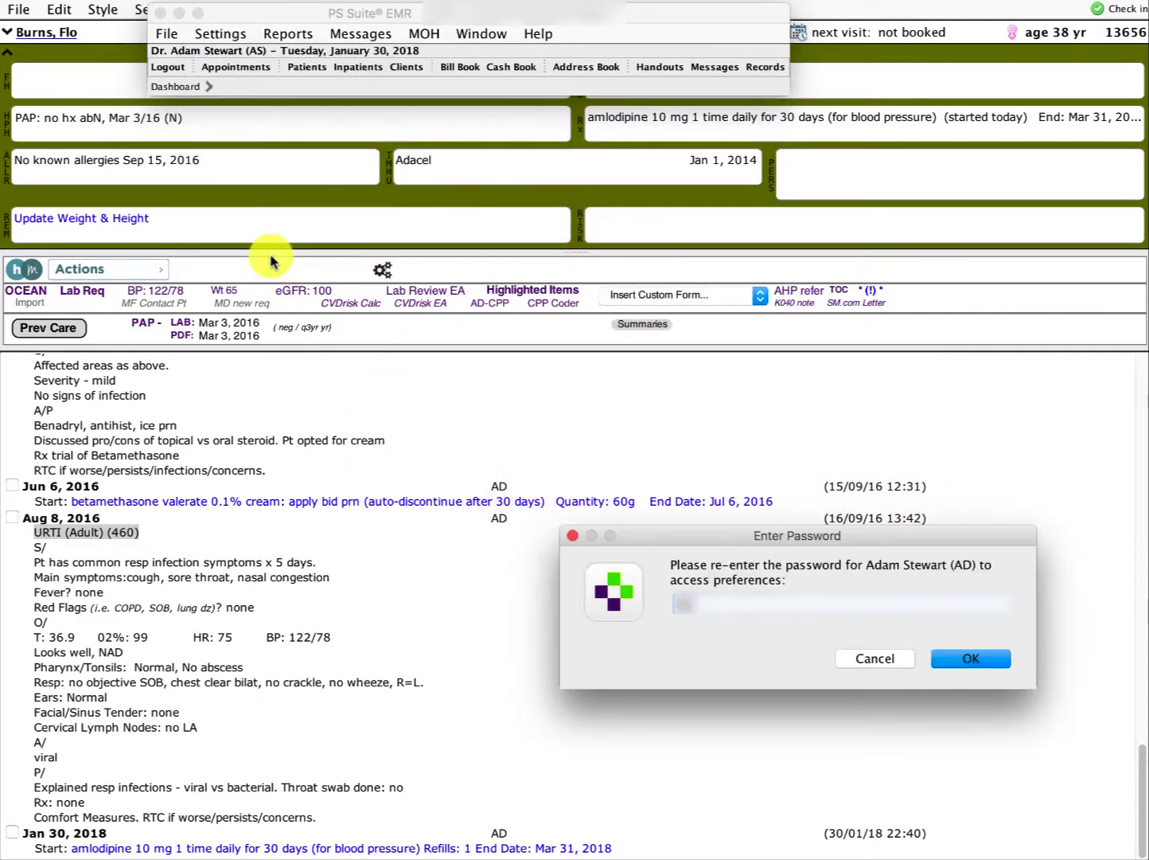
key(Return)
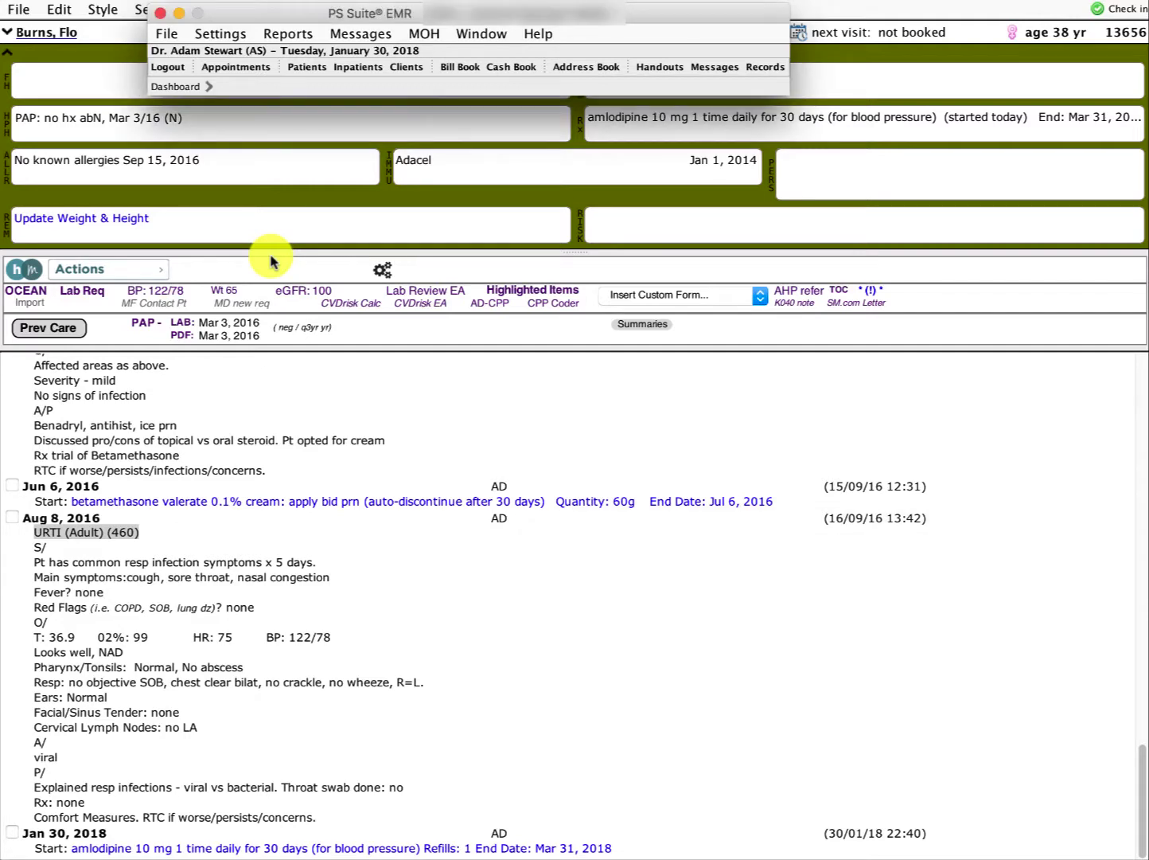
drag(412, 273, 235, 91)
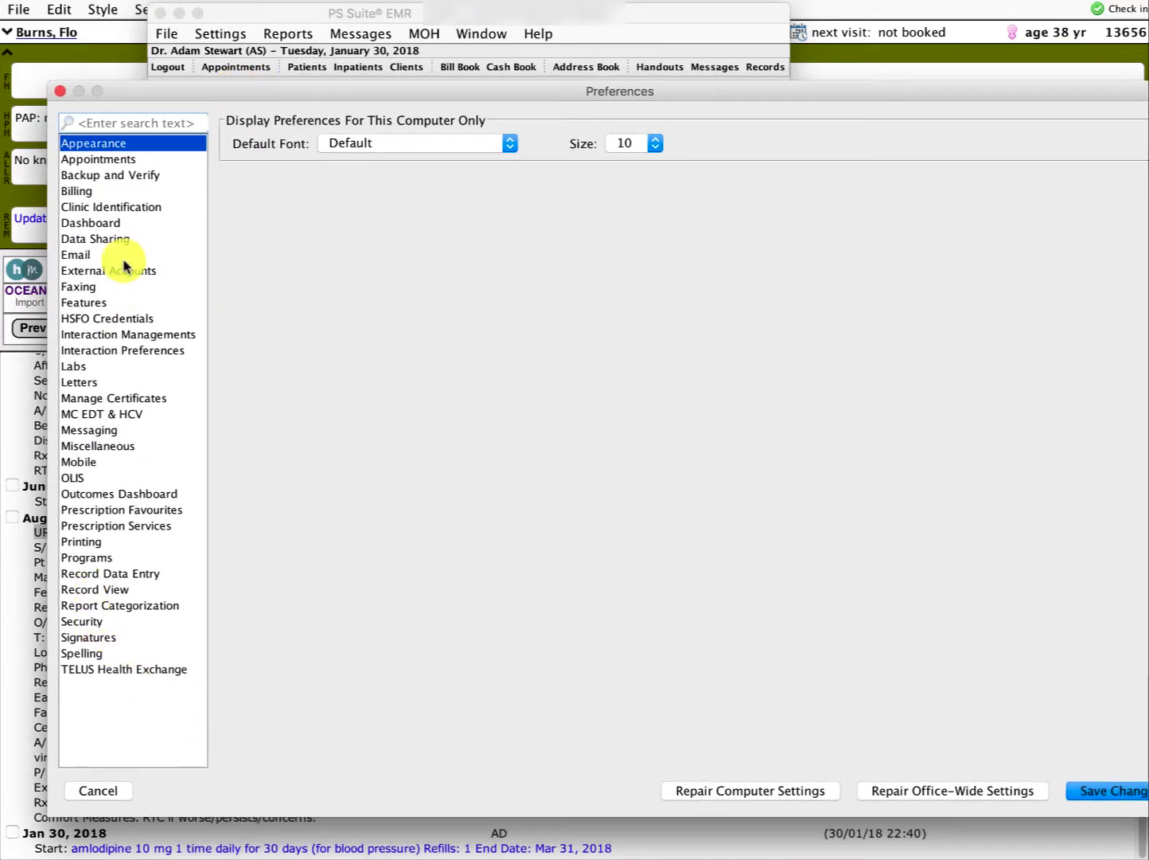
Show the Prescription Favourites page and scroll through the saved favourites table.
click(182, 513)
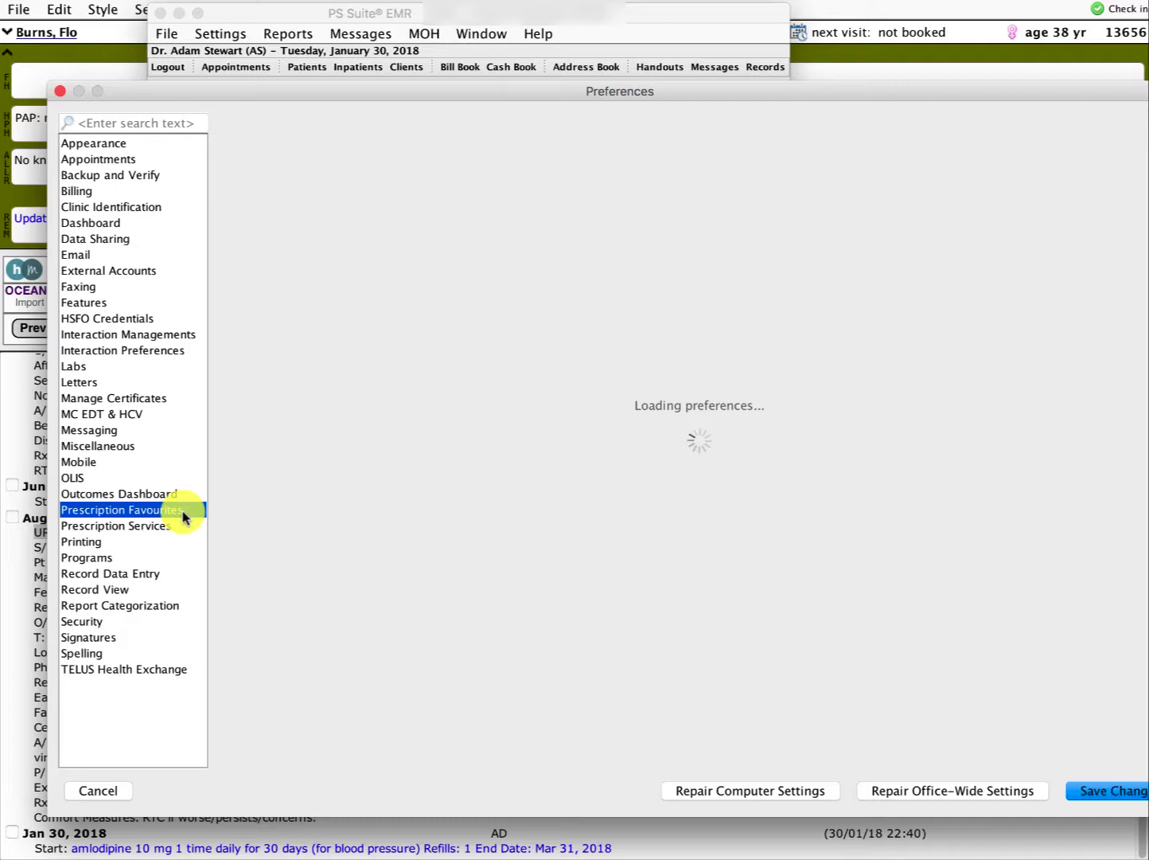
drag(444, 91, 398, 86)
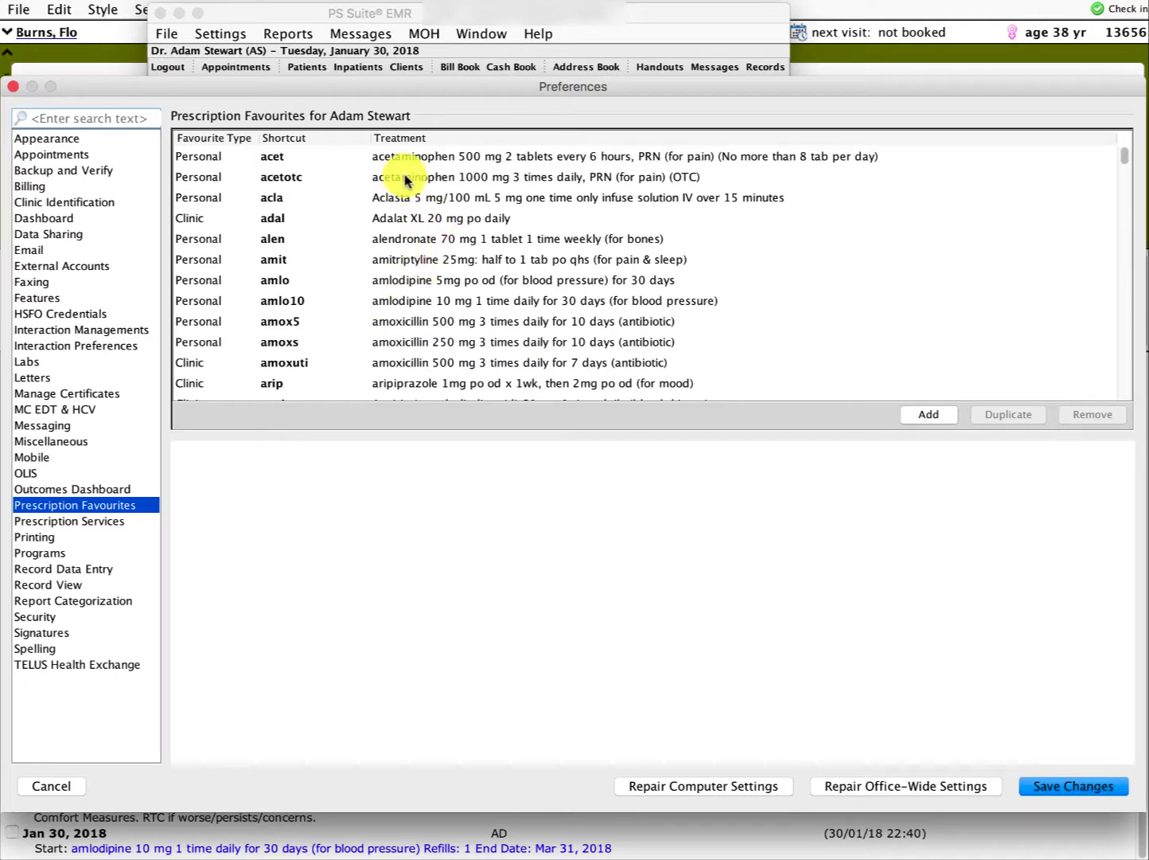
scroll(407, 185, down, 1)
scroll(409, 187, up, 1)
scroll(411, 191, down, 3)
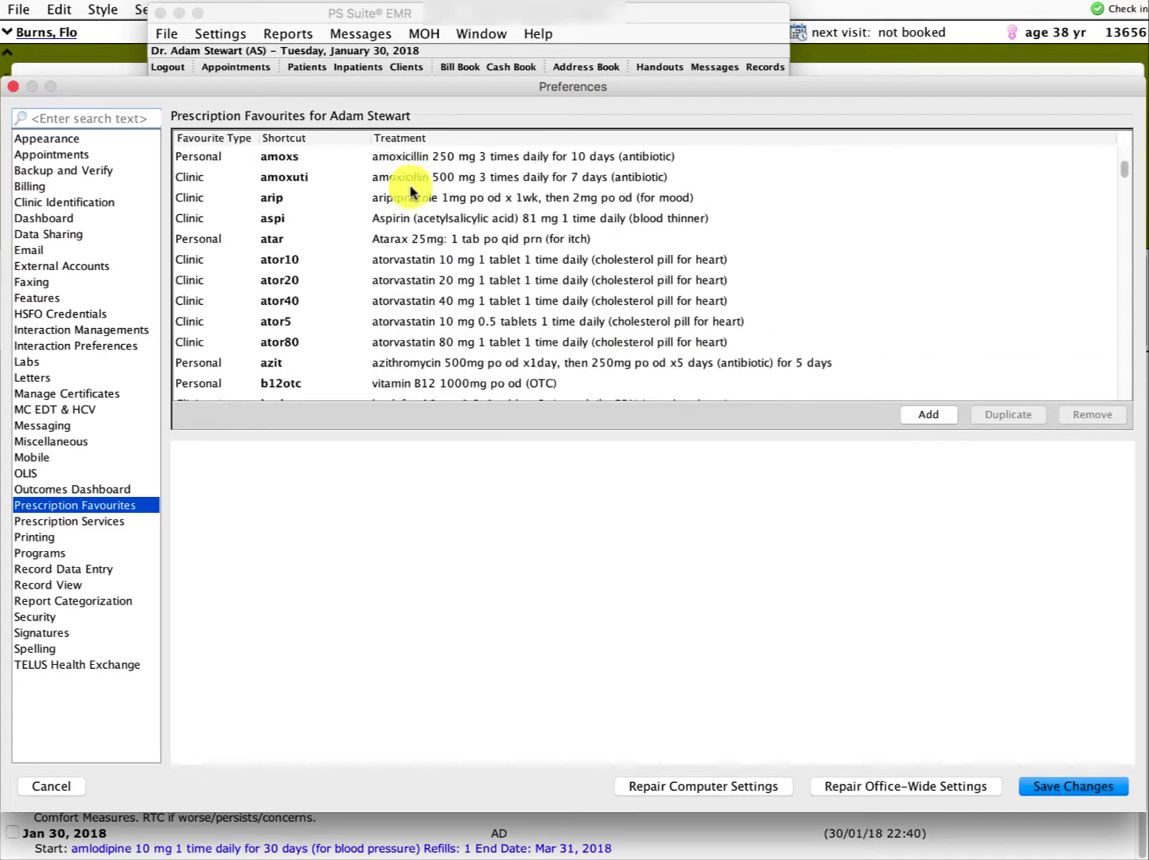
scroll(410, 191, down, 1)
scroll(409, 191, up, 2)
scroll(410, 191, down, 12)
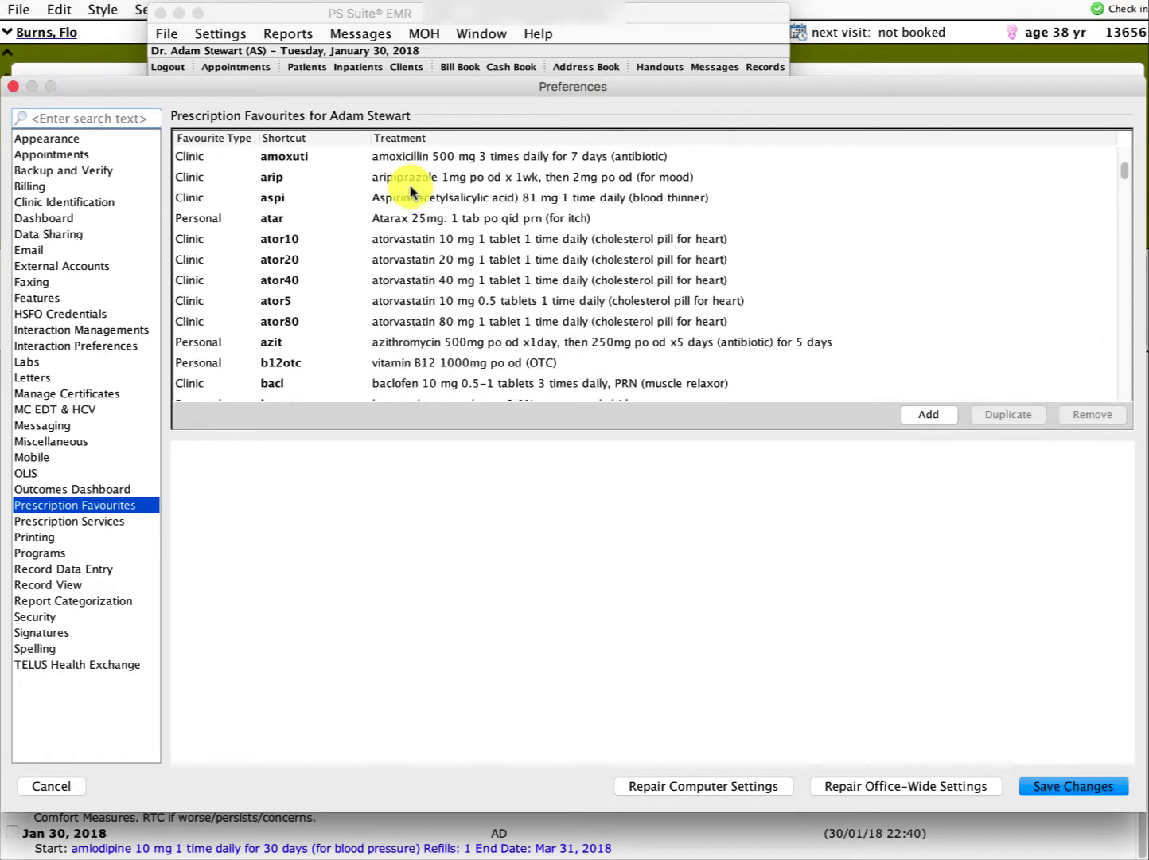
scroll(427, 227, down, 15)
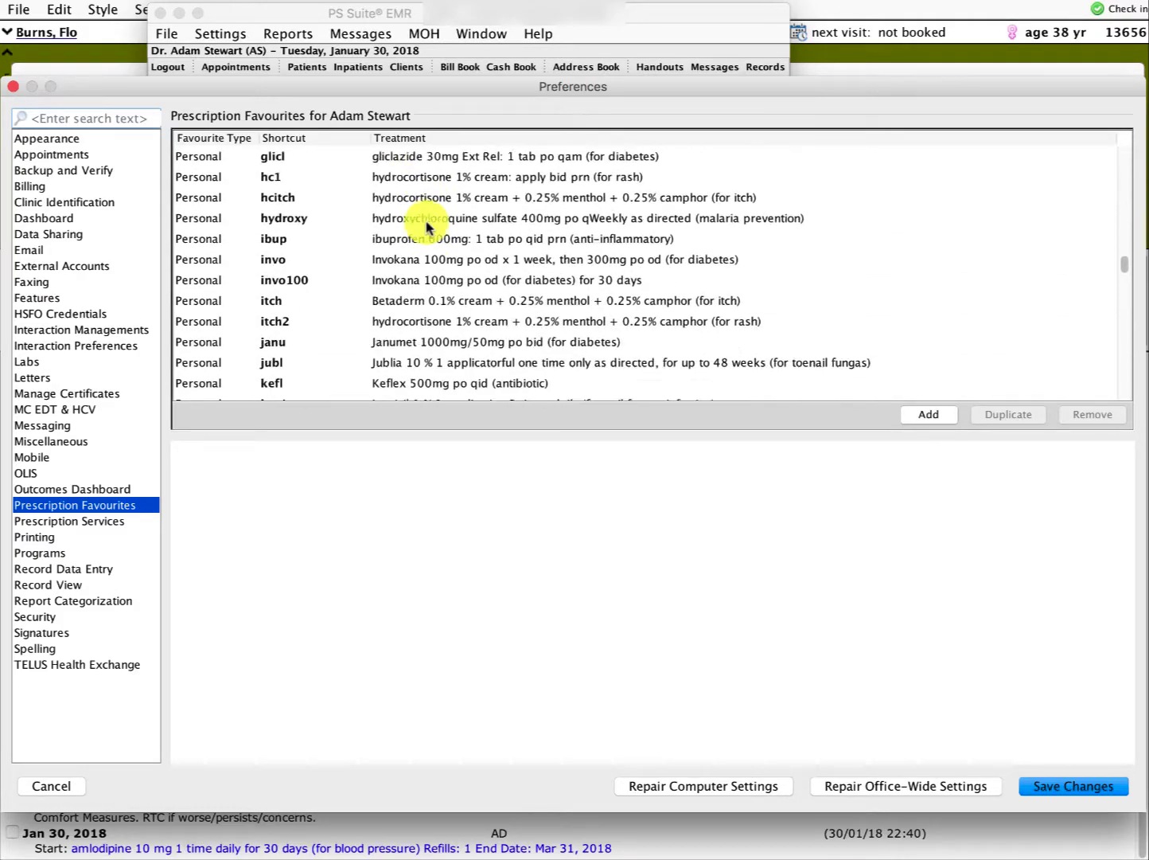
scroll(427, 227, down, 2)
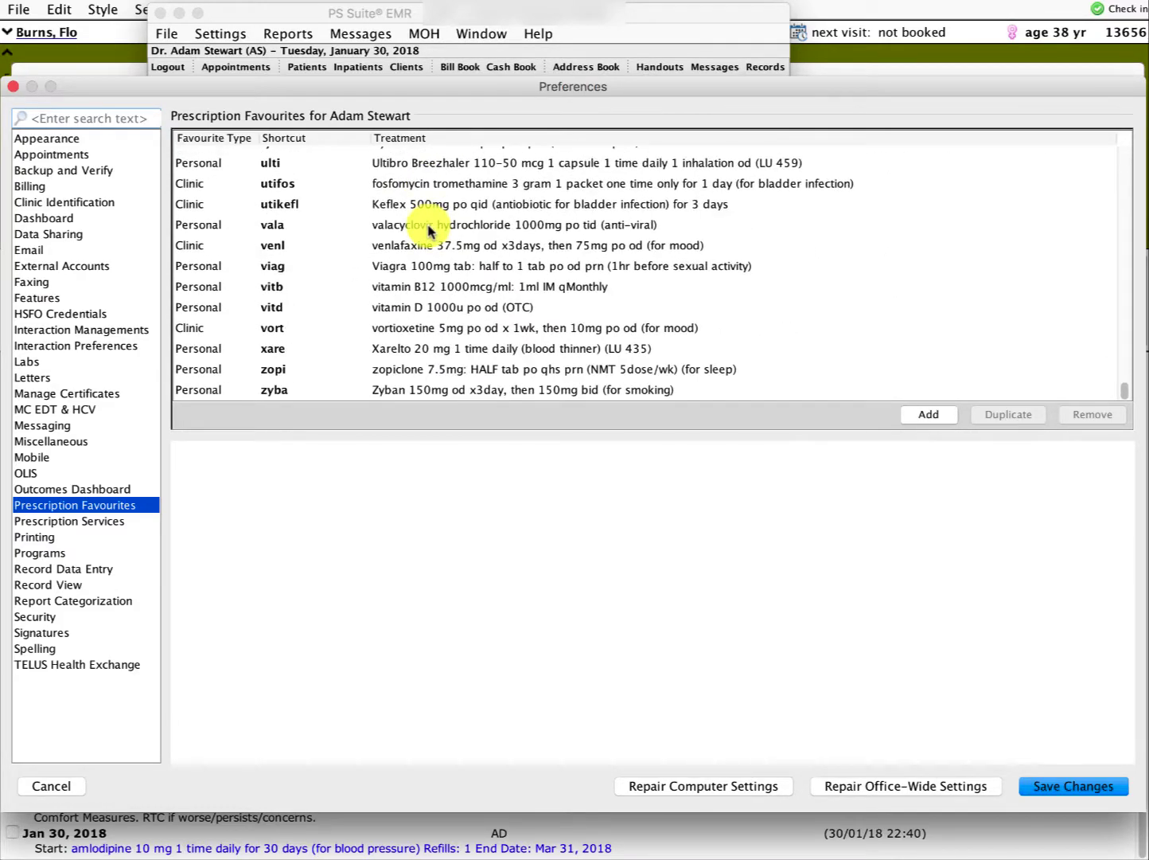
scroll(428, 227, up, 20)
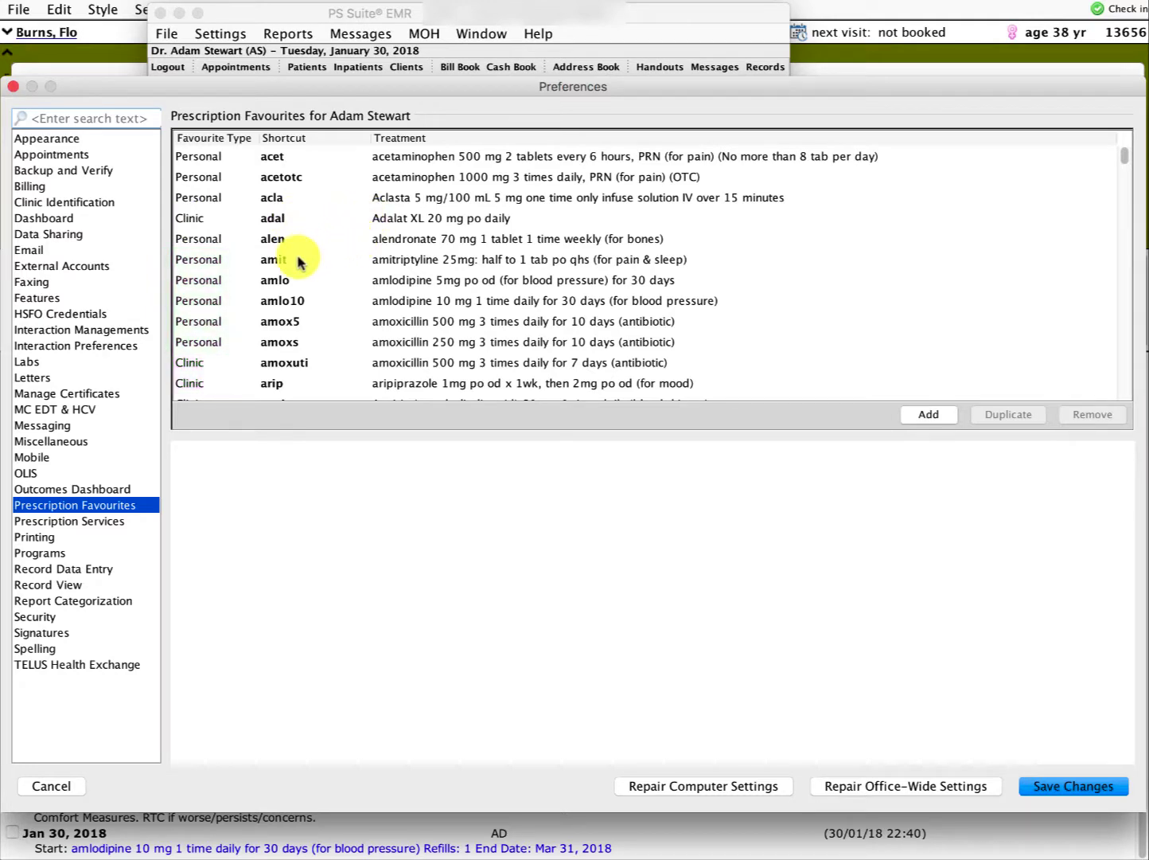
scroll(300, 257, down, 2)
scroll(250, 344, up, 1)
scroll(248, 342, down, 8)
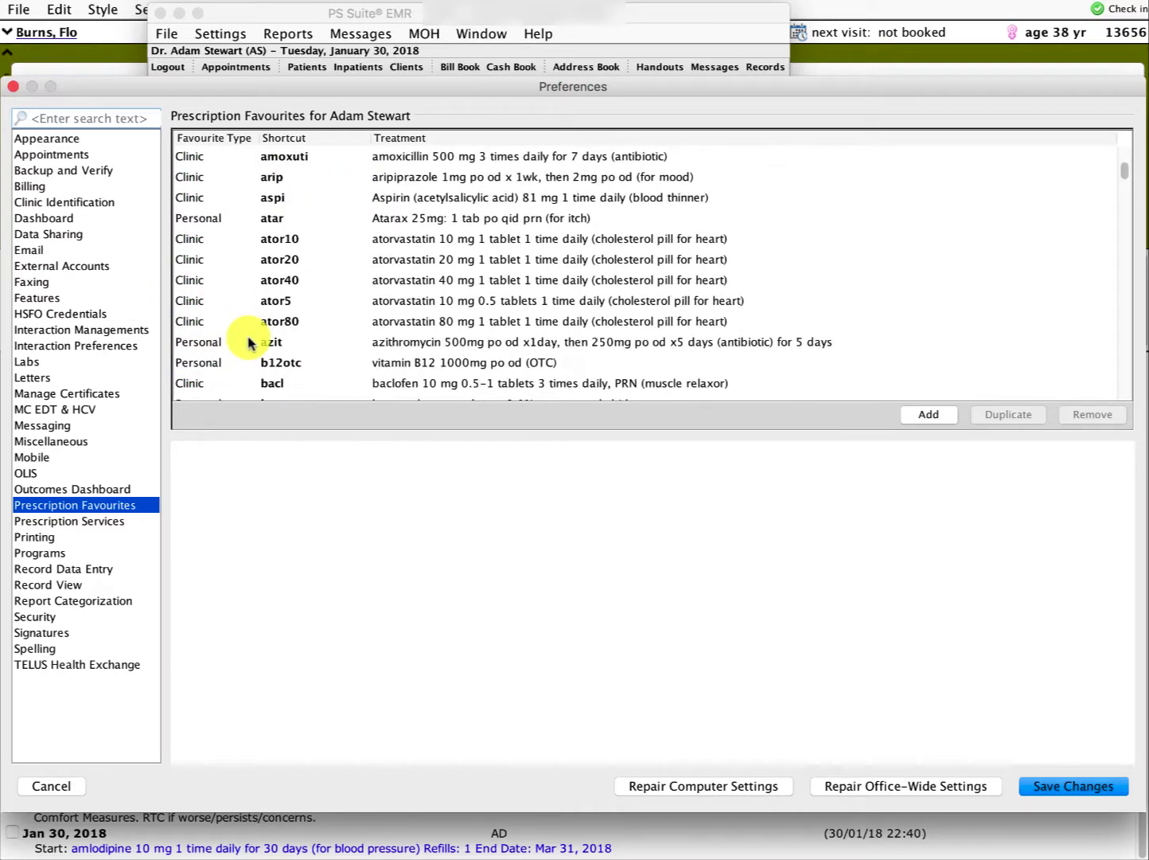
scroll(257, 238, down, 2)
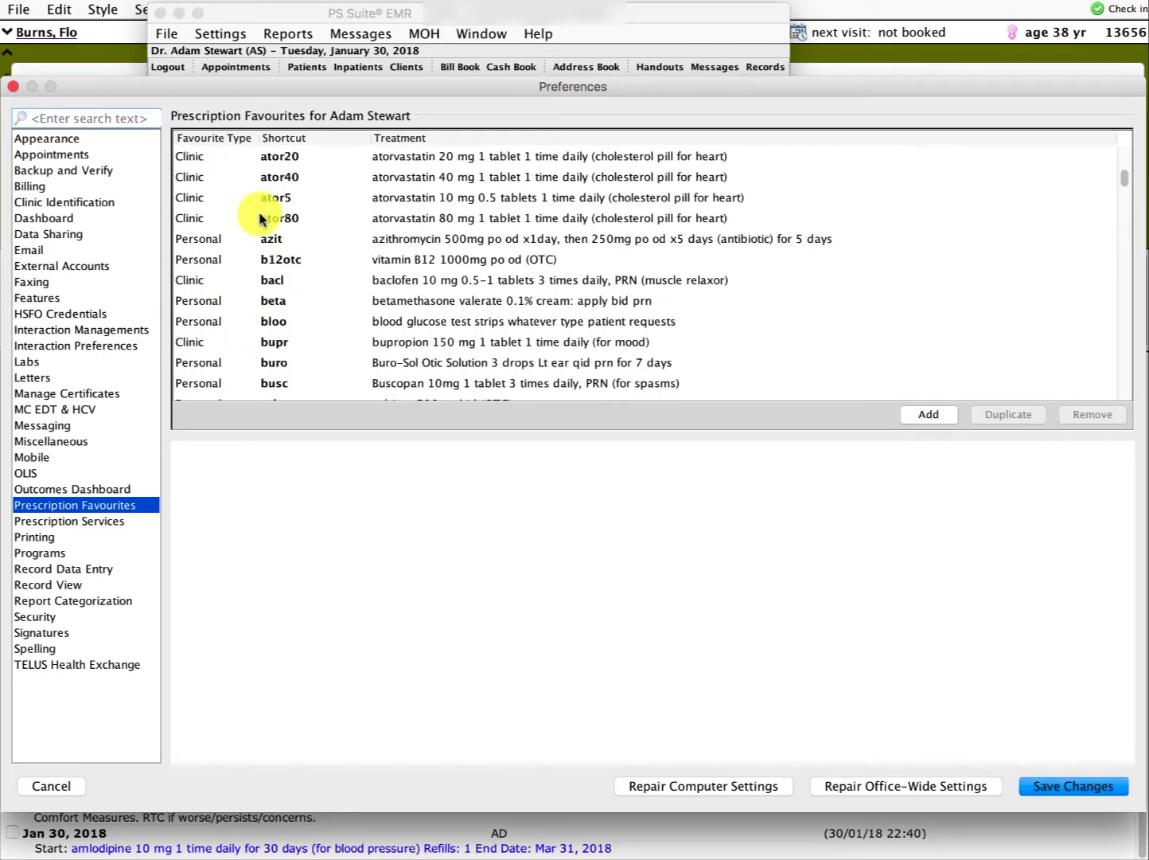
scroll(256, 227, up, 6)
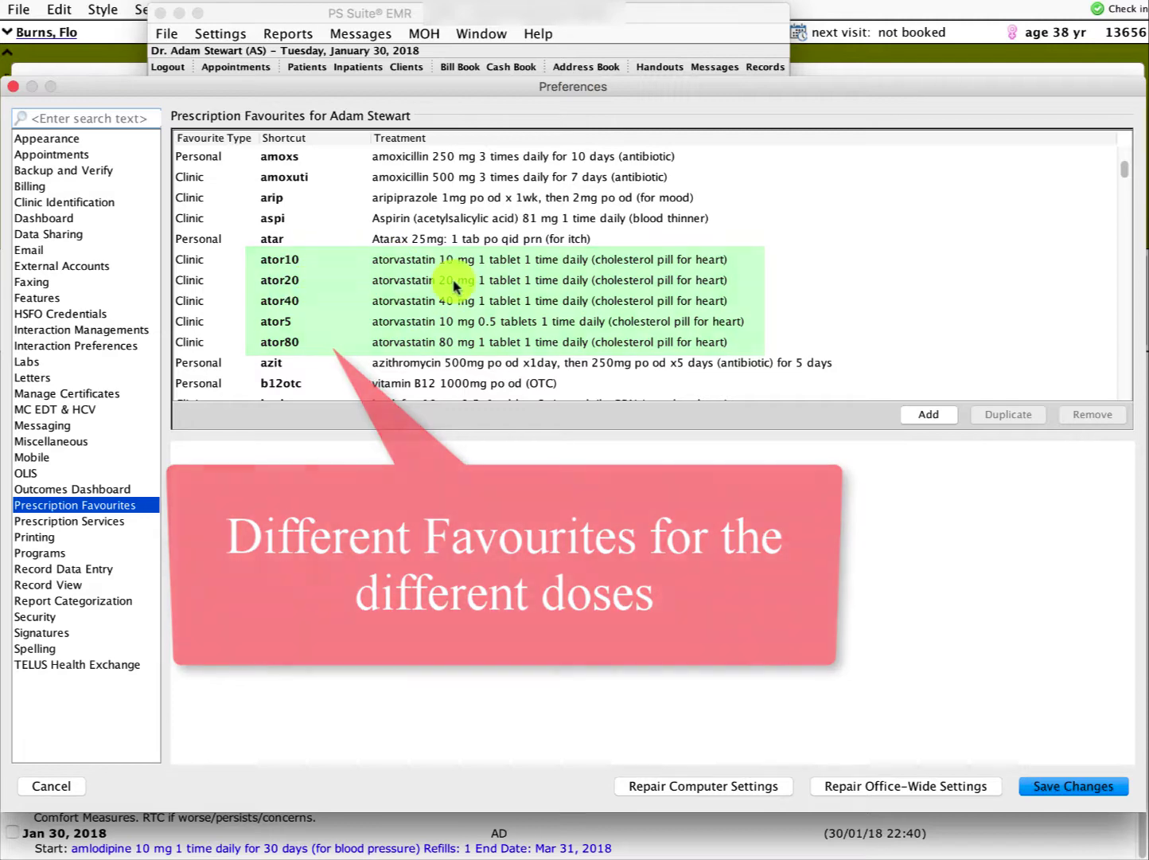
scroll(449, 286, down, 5)
scroll(452, 288, down, 11)
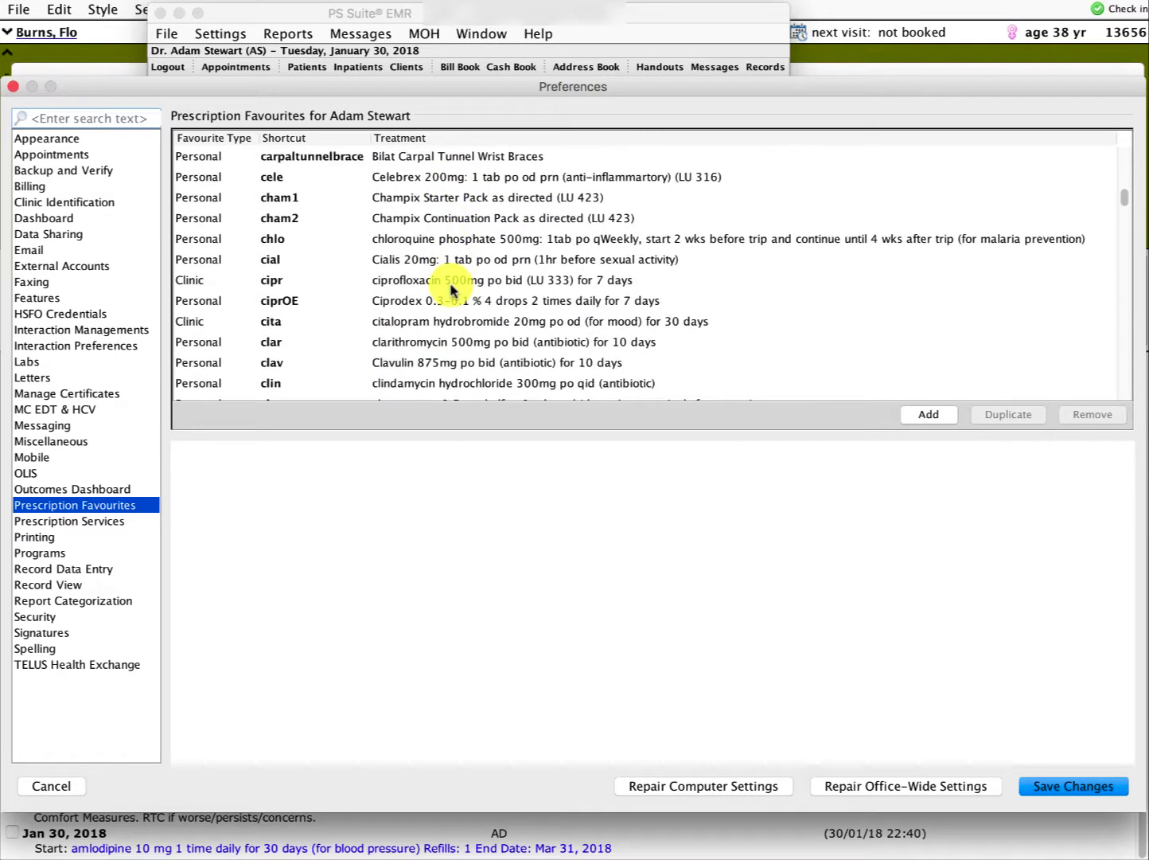
scroll(450, 289, down, 4)
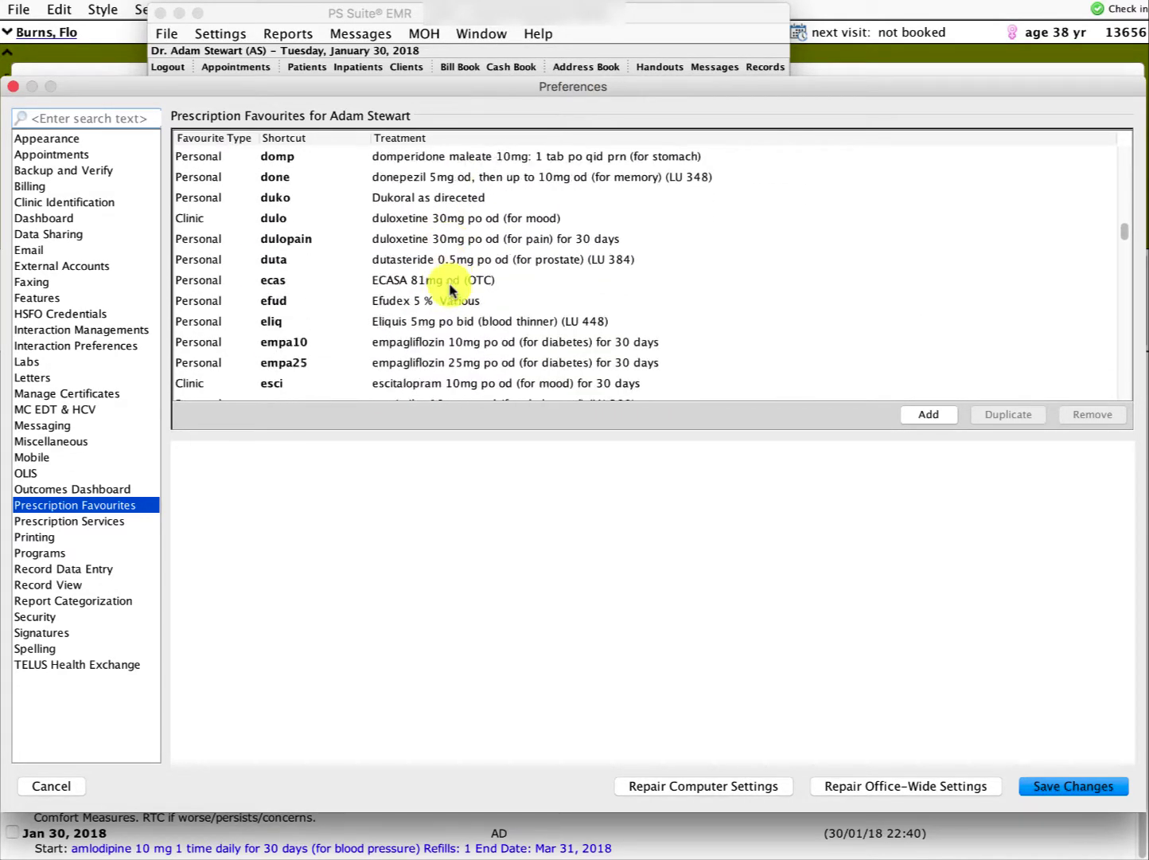
scroll(450, 285, down, 1)
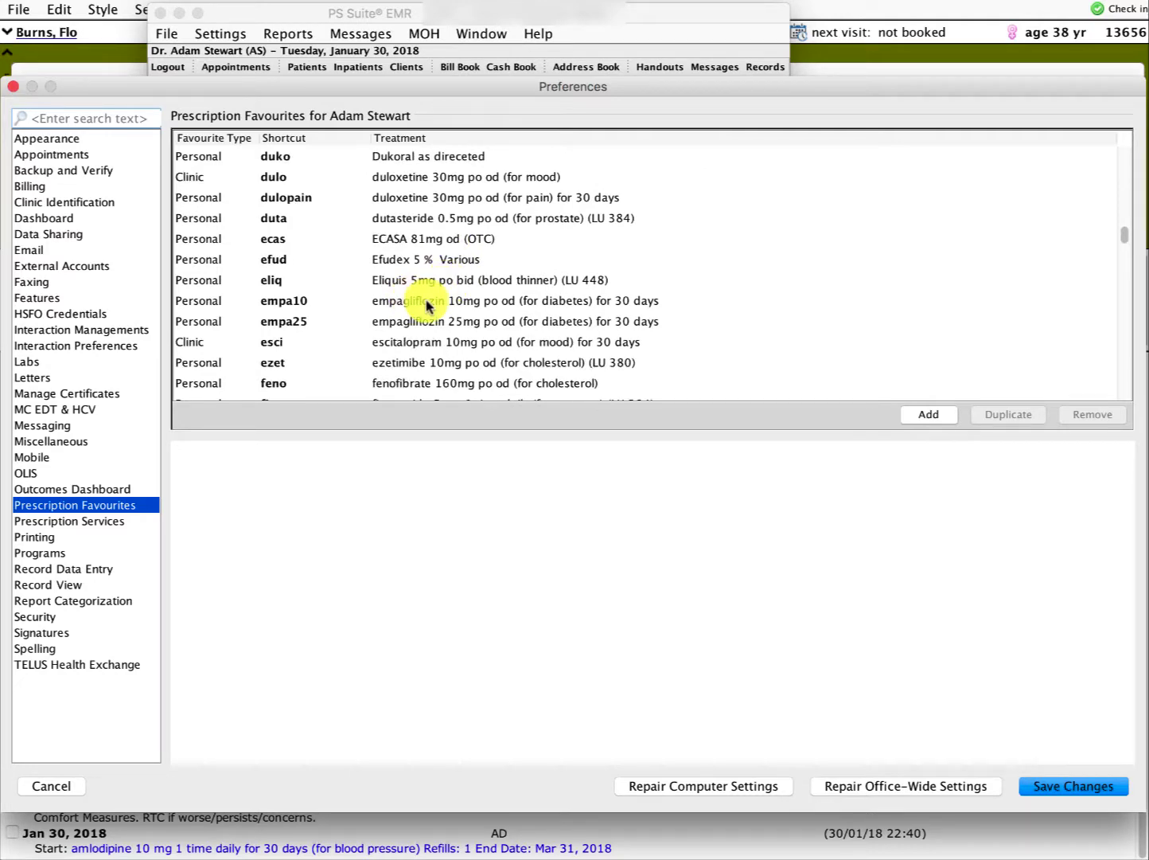
scroll(428, 305, down, 20)
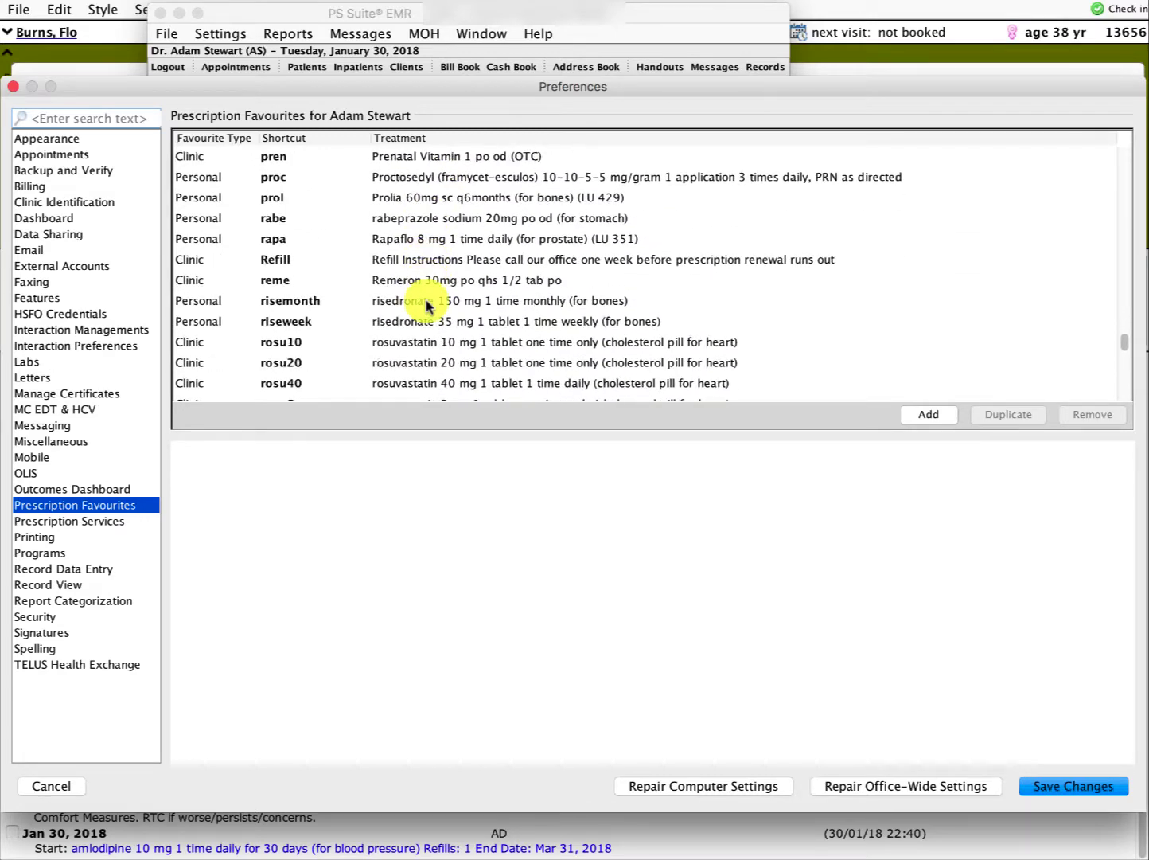
scroll(428, 305, up, 20)
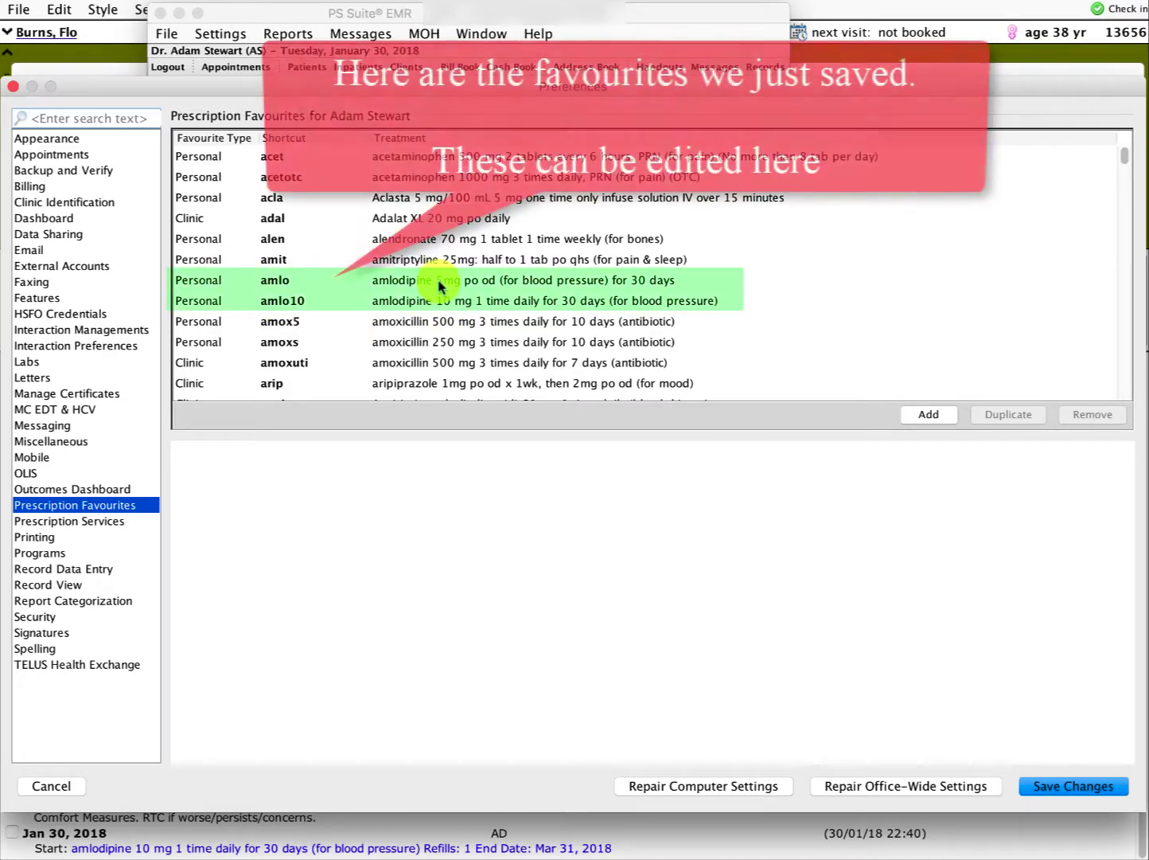
Edit the amlo favourite's label instructions to amlodipine 2.5mg po od (for blood pressure).
click(271, 285)
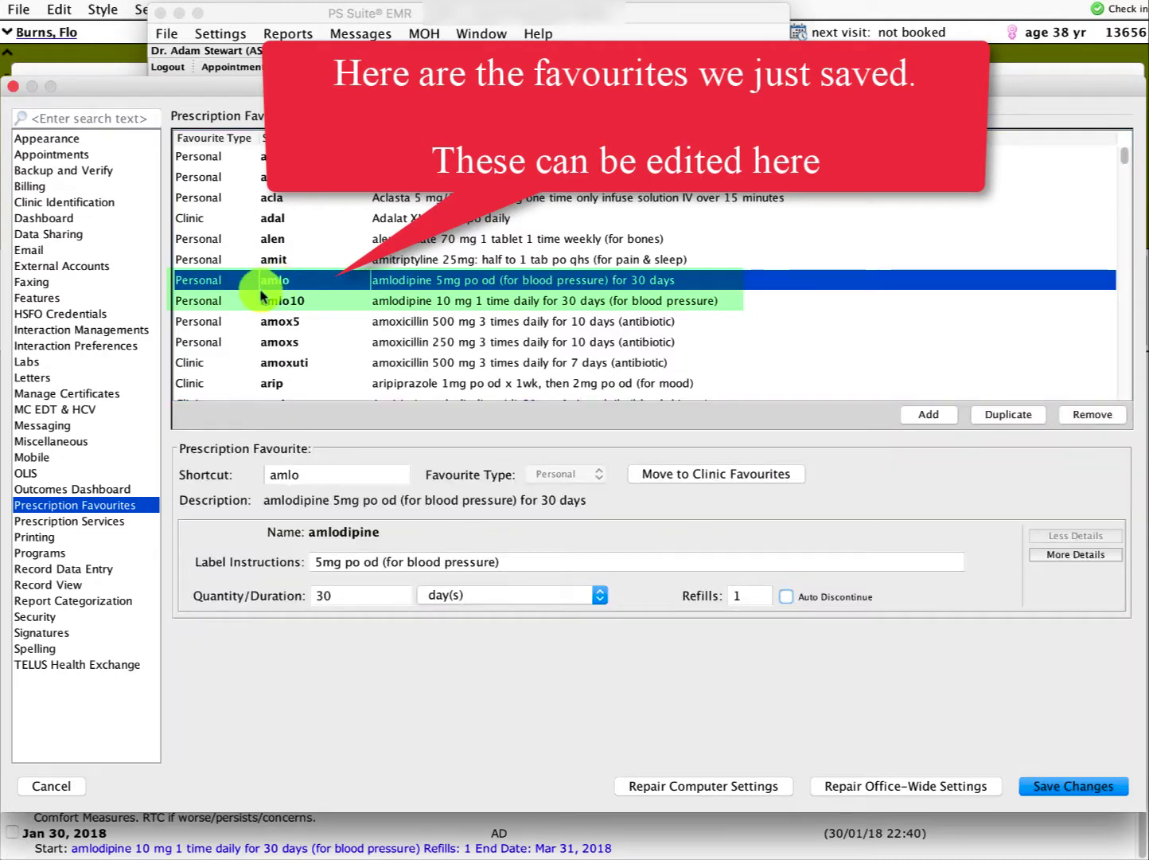
click(312, 565)
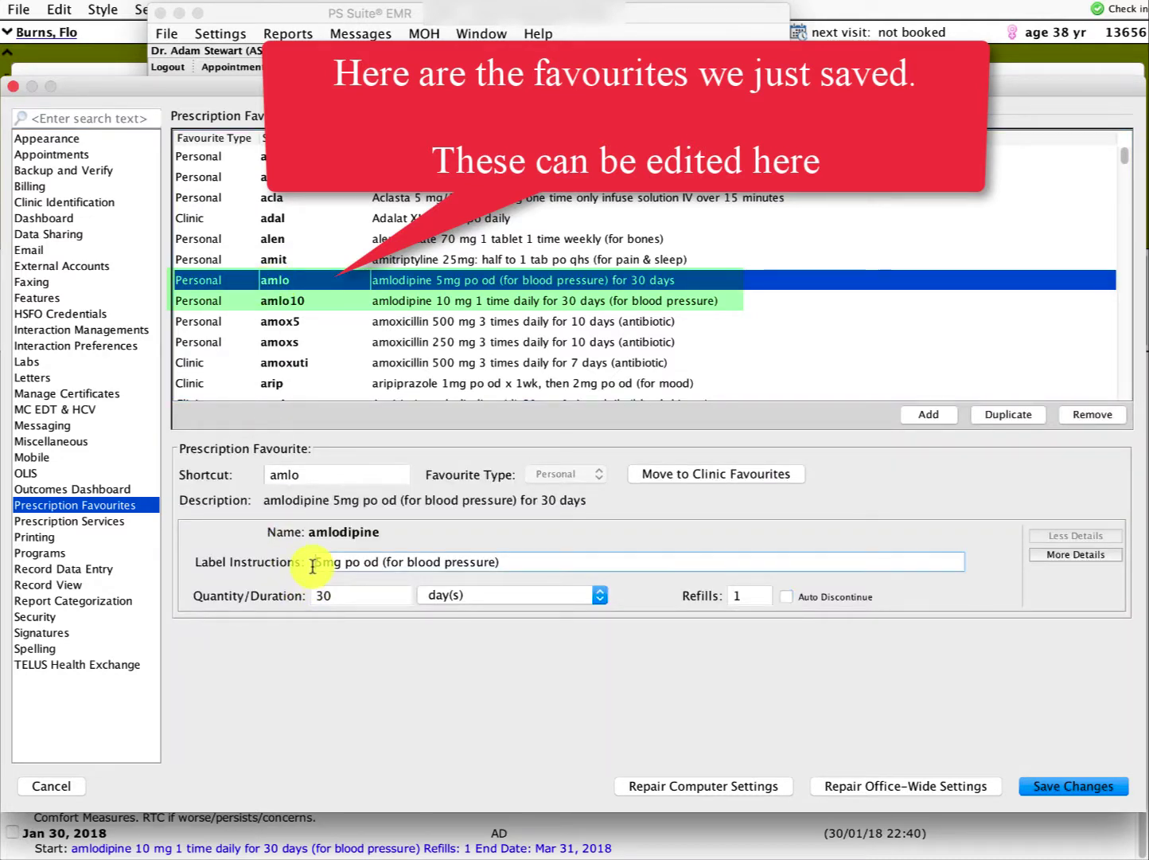
text(2.5)
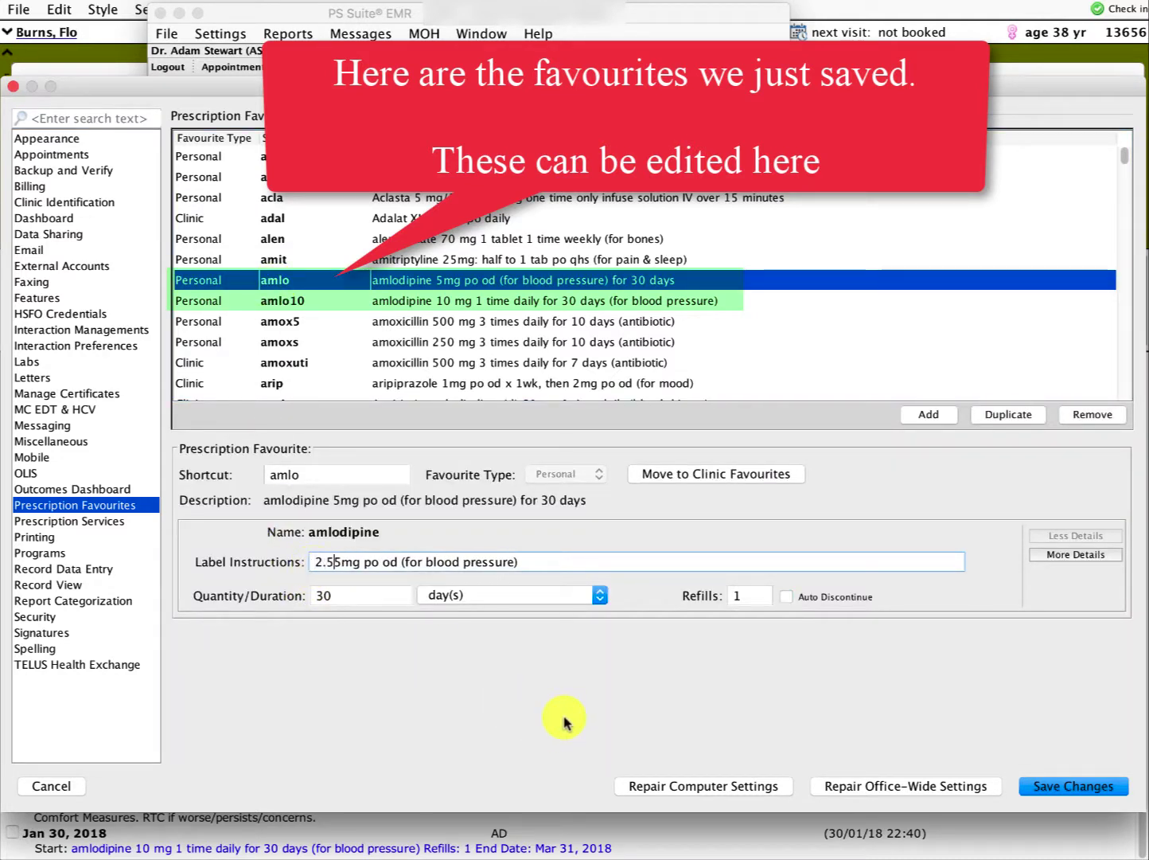
key(BackSpace)
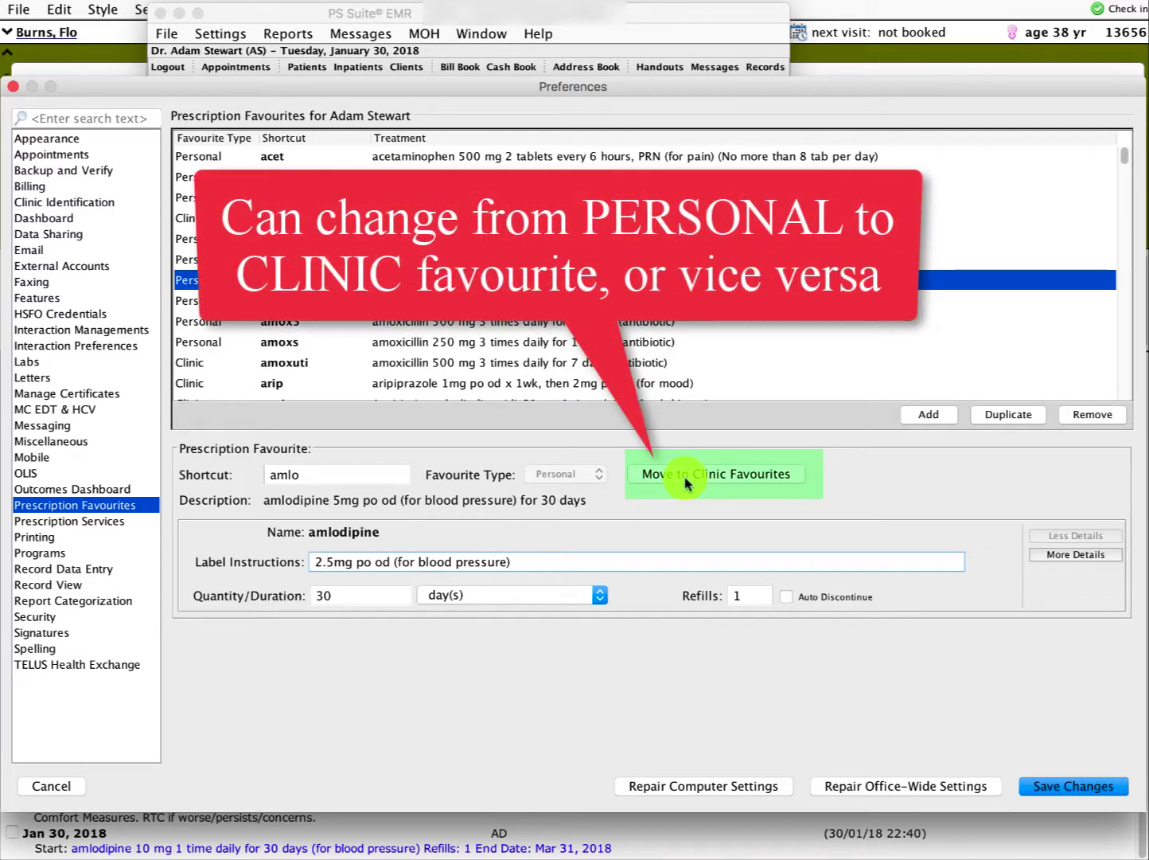
click(686, 478)
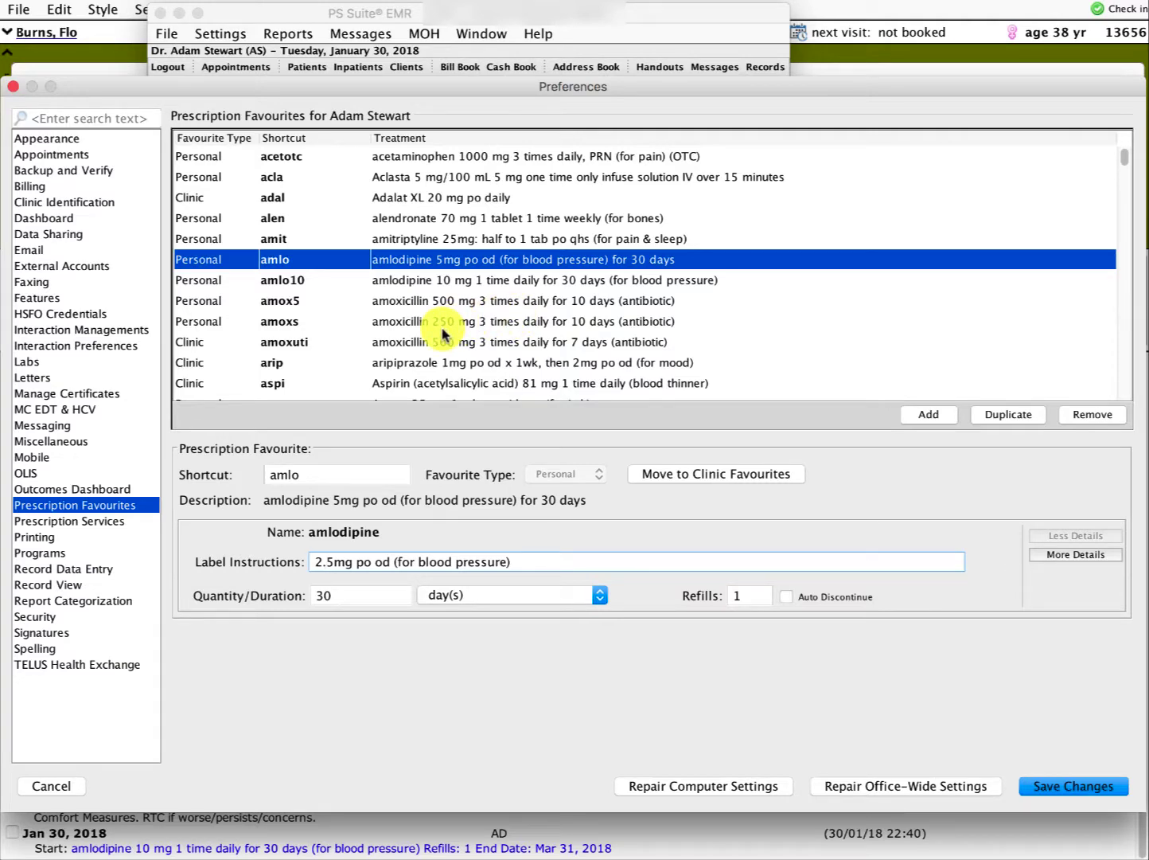
click(409, 364)
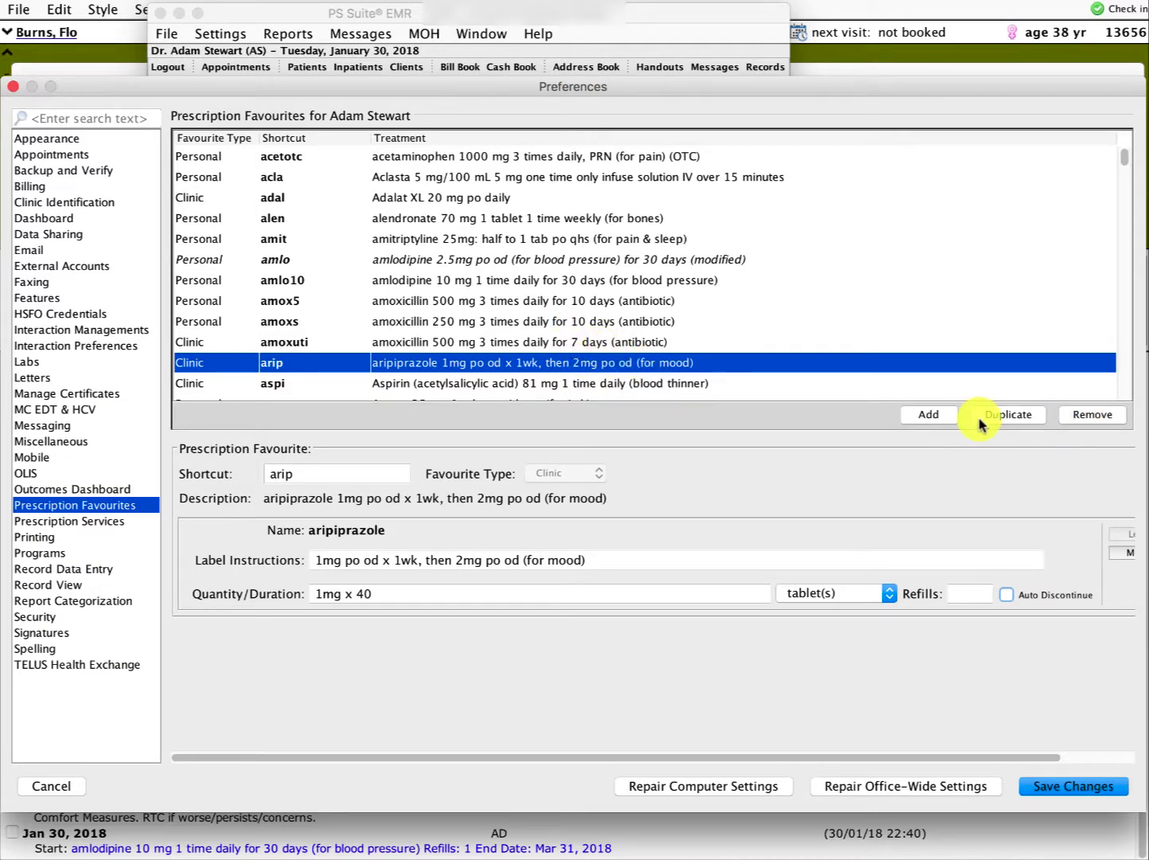
click(923, 416)
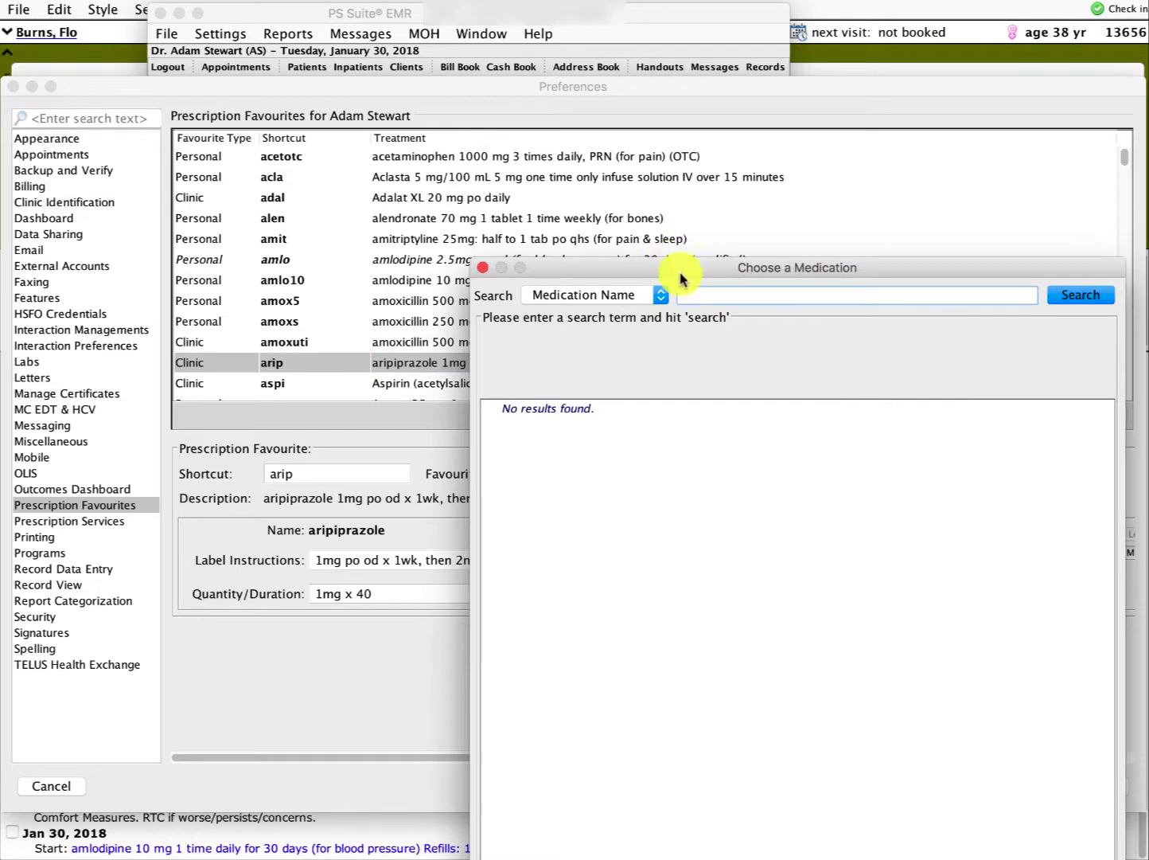
text(metform)
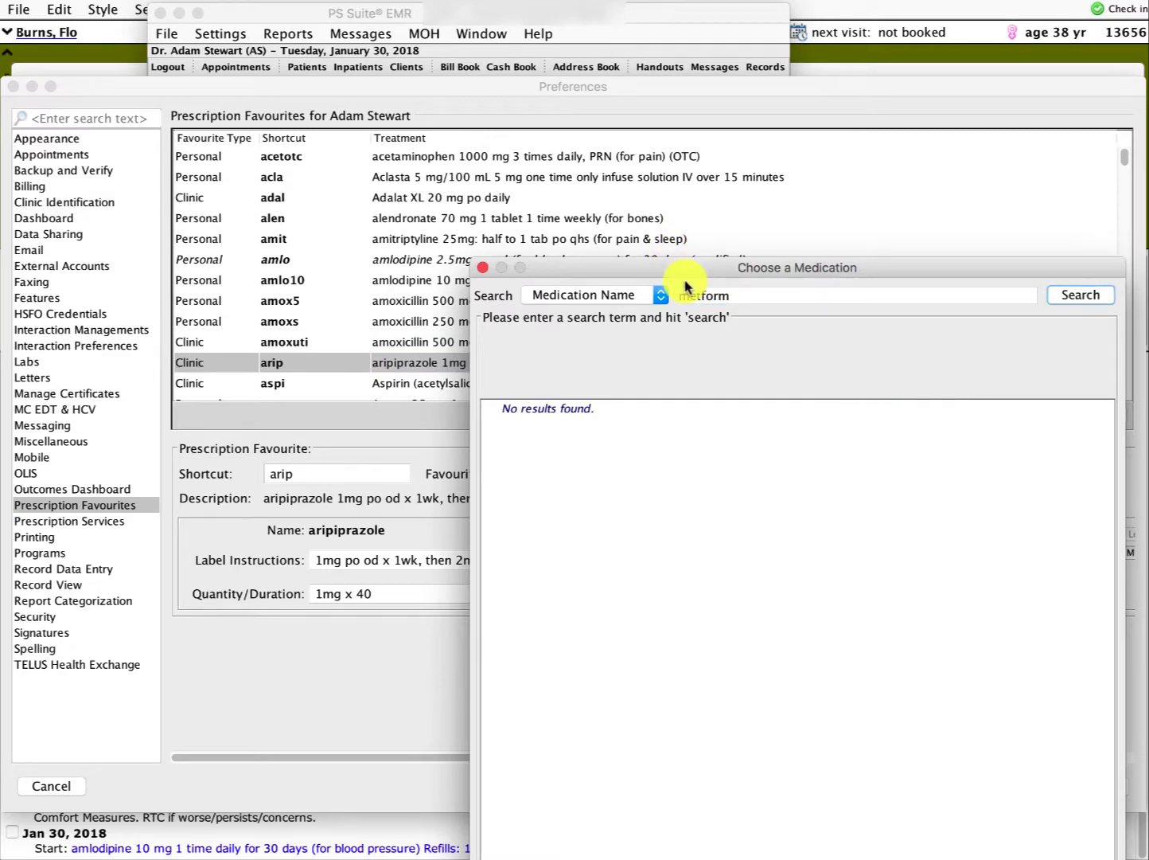
drag(685, 277, 570, 114)
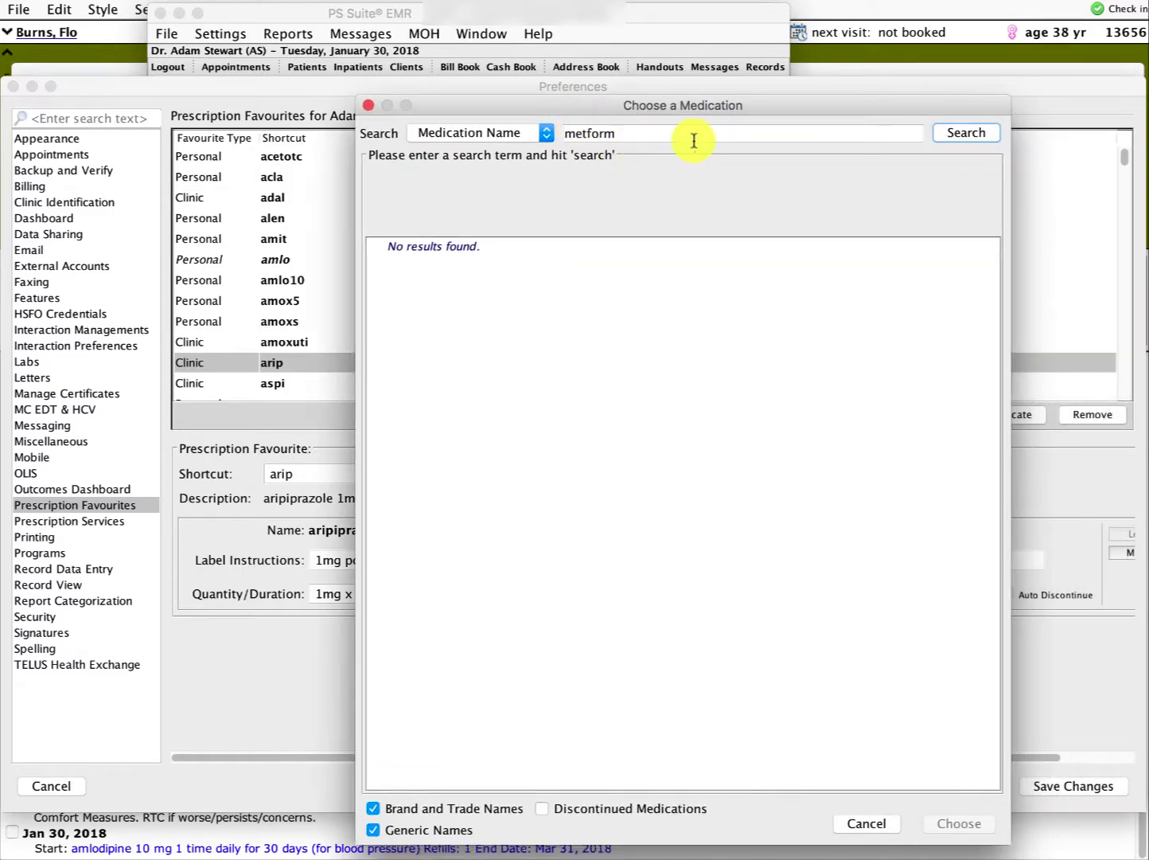
click(950, 132)
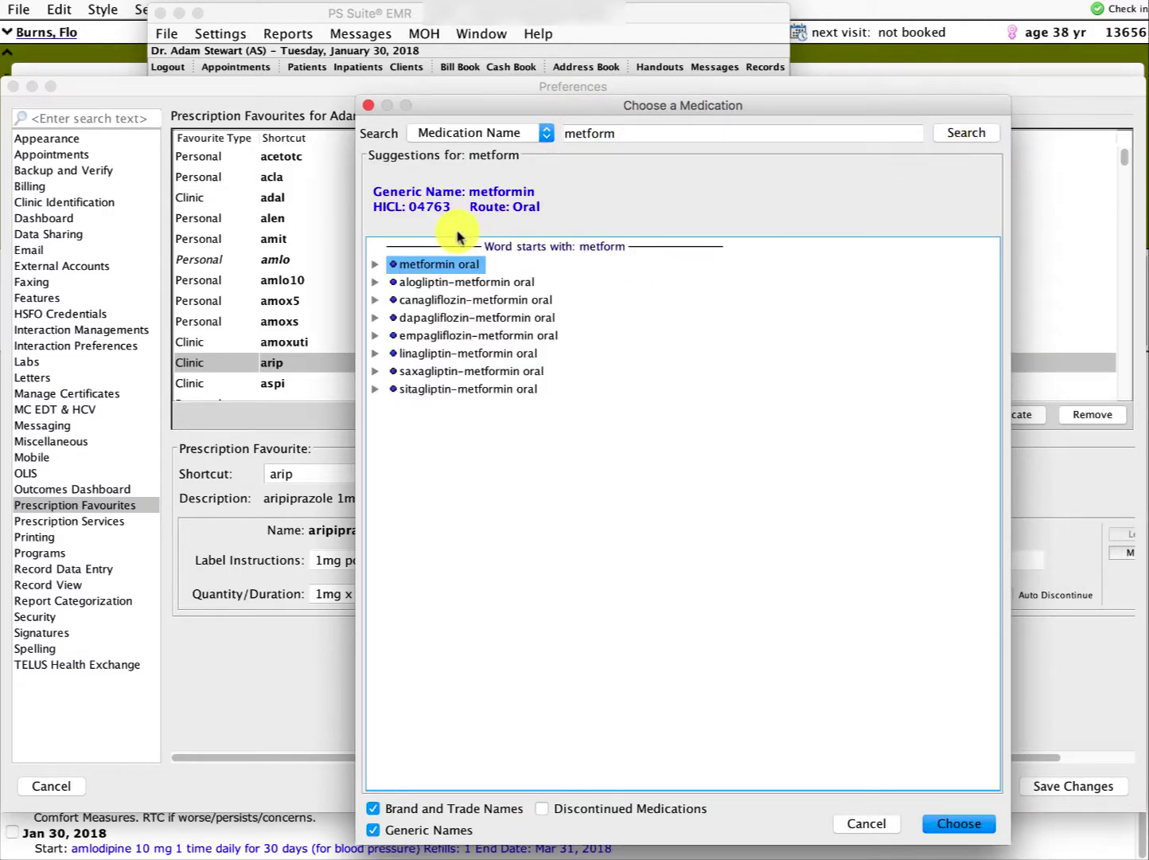
click(375, 263)
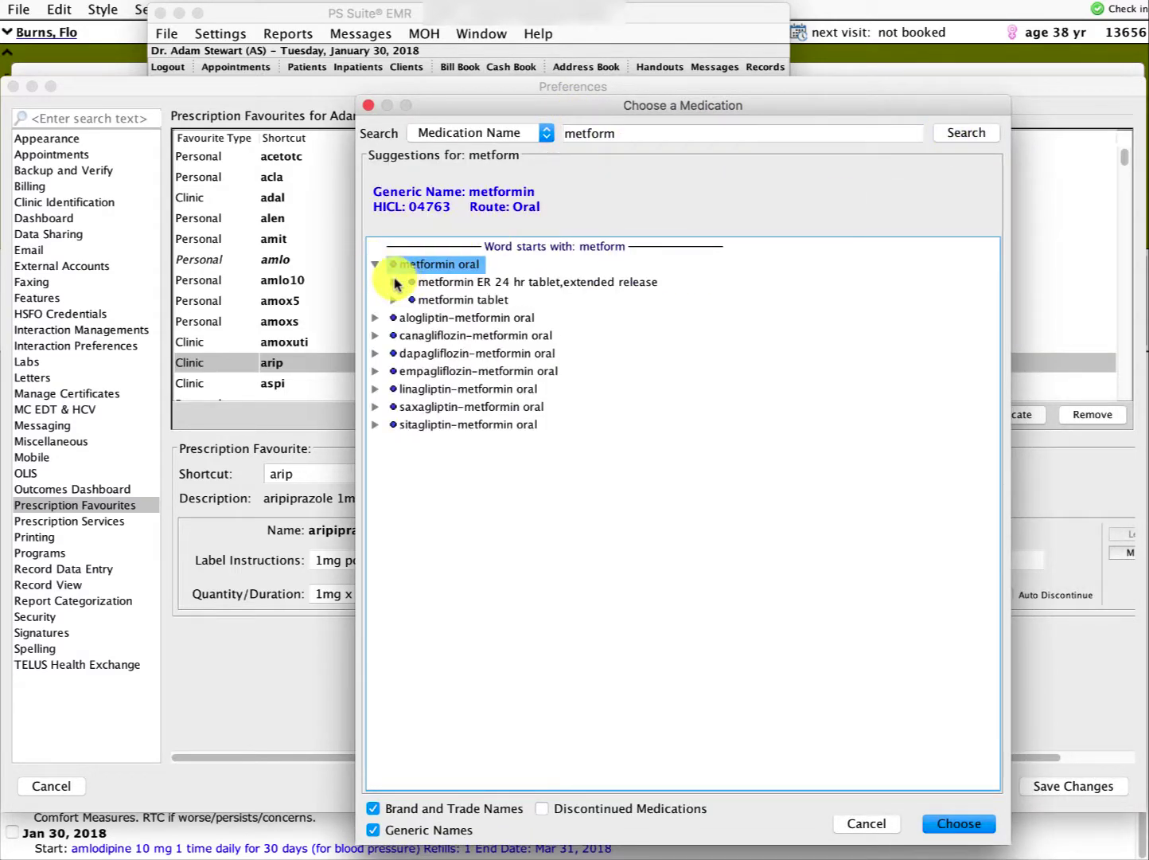
click(376, 264)
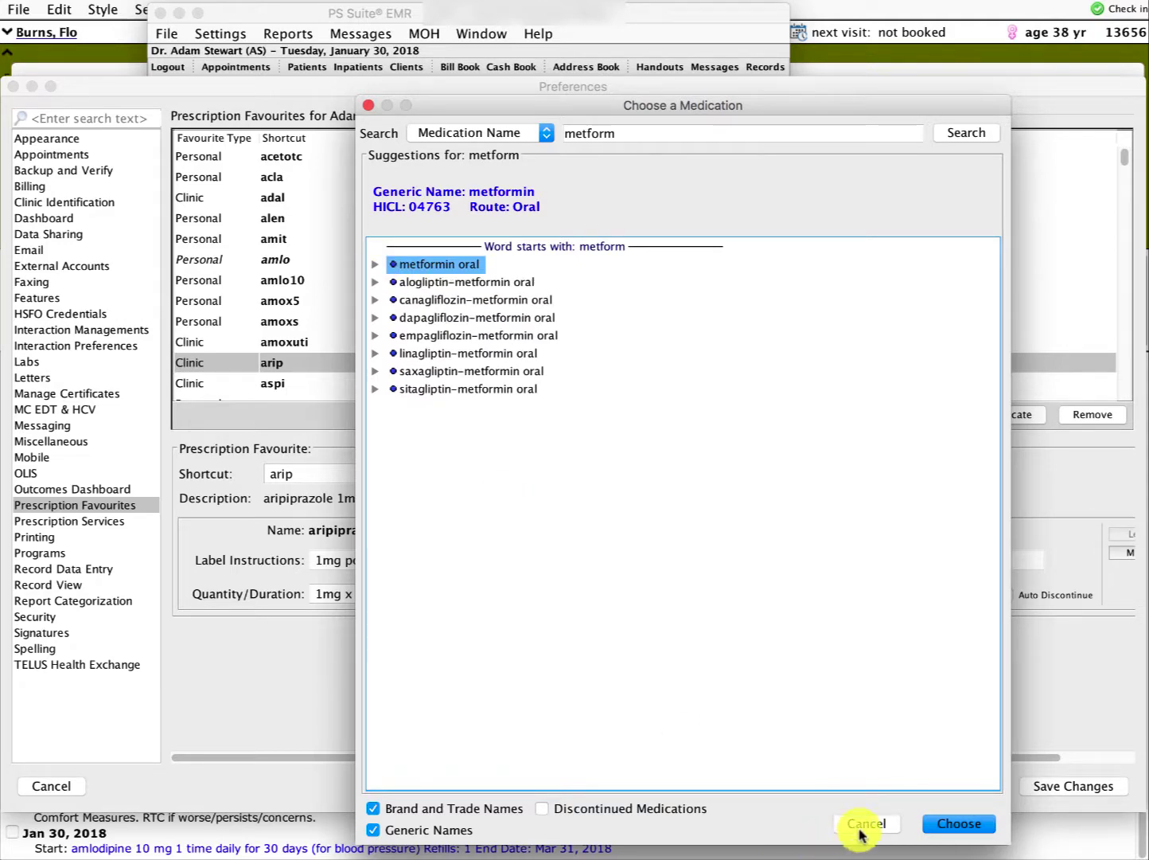
click(864, 825)
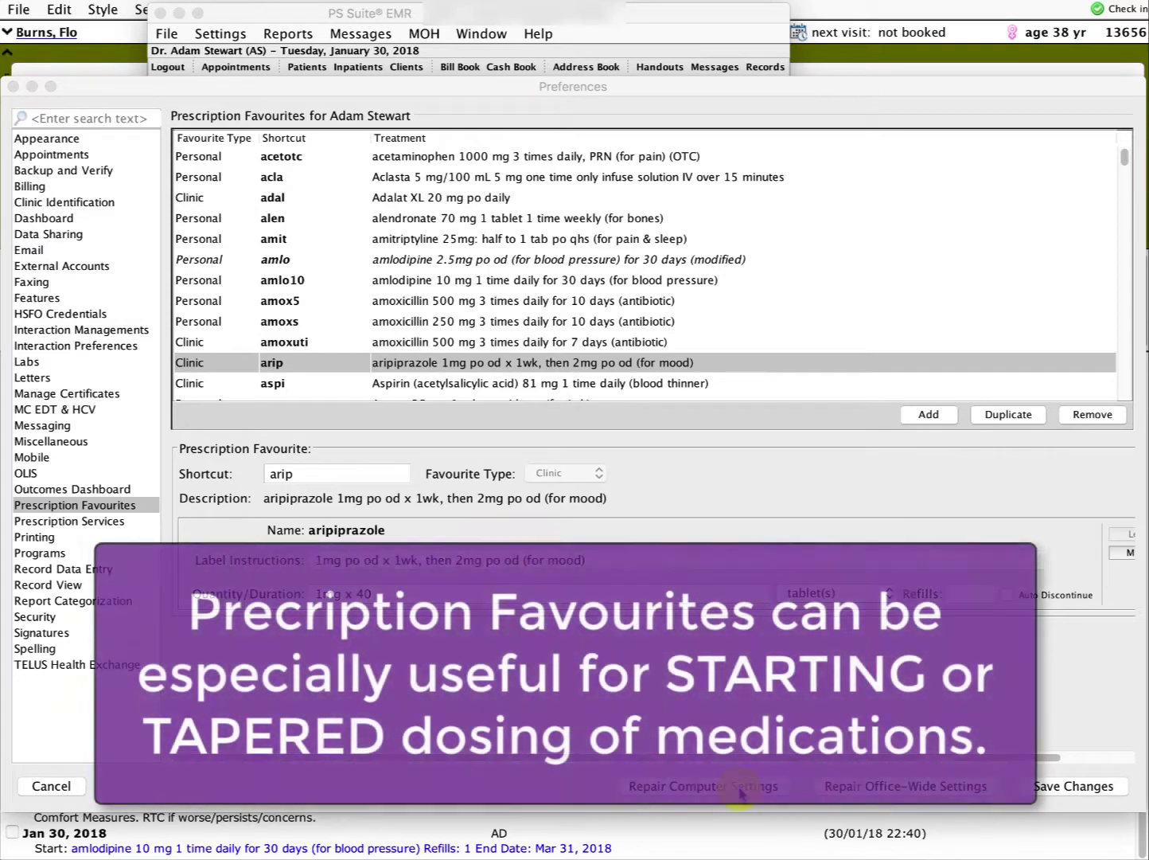
Cancel Preferences and search for metformin in a new prescription.
click(51, 786)
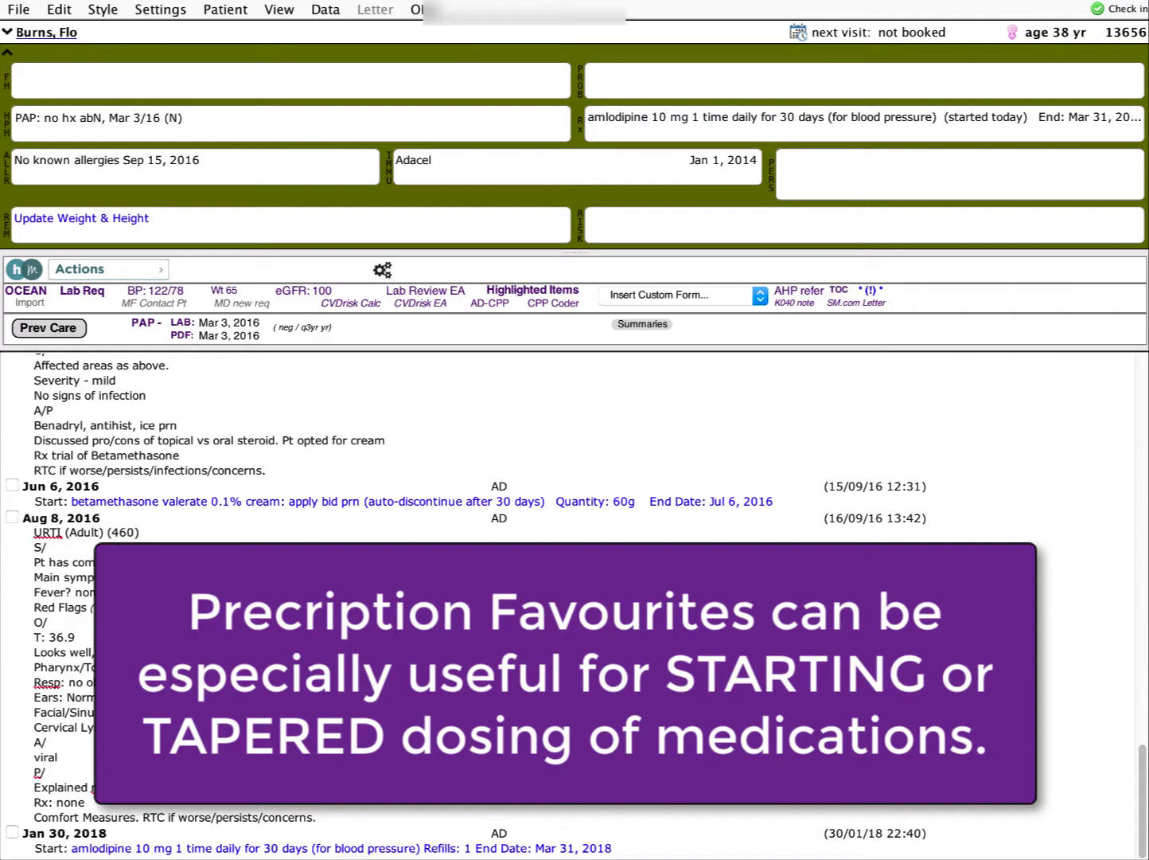
key(super+r)
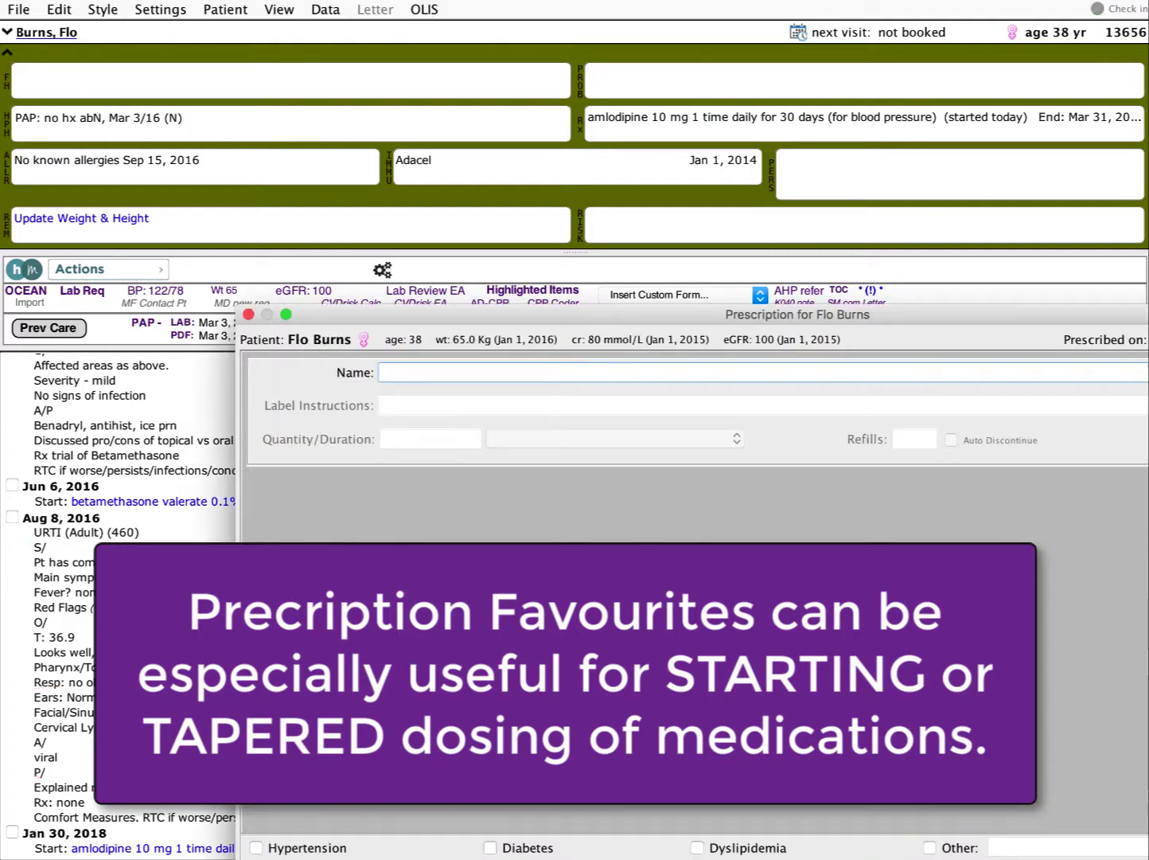
drag(686, 315, 489, 112)
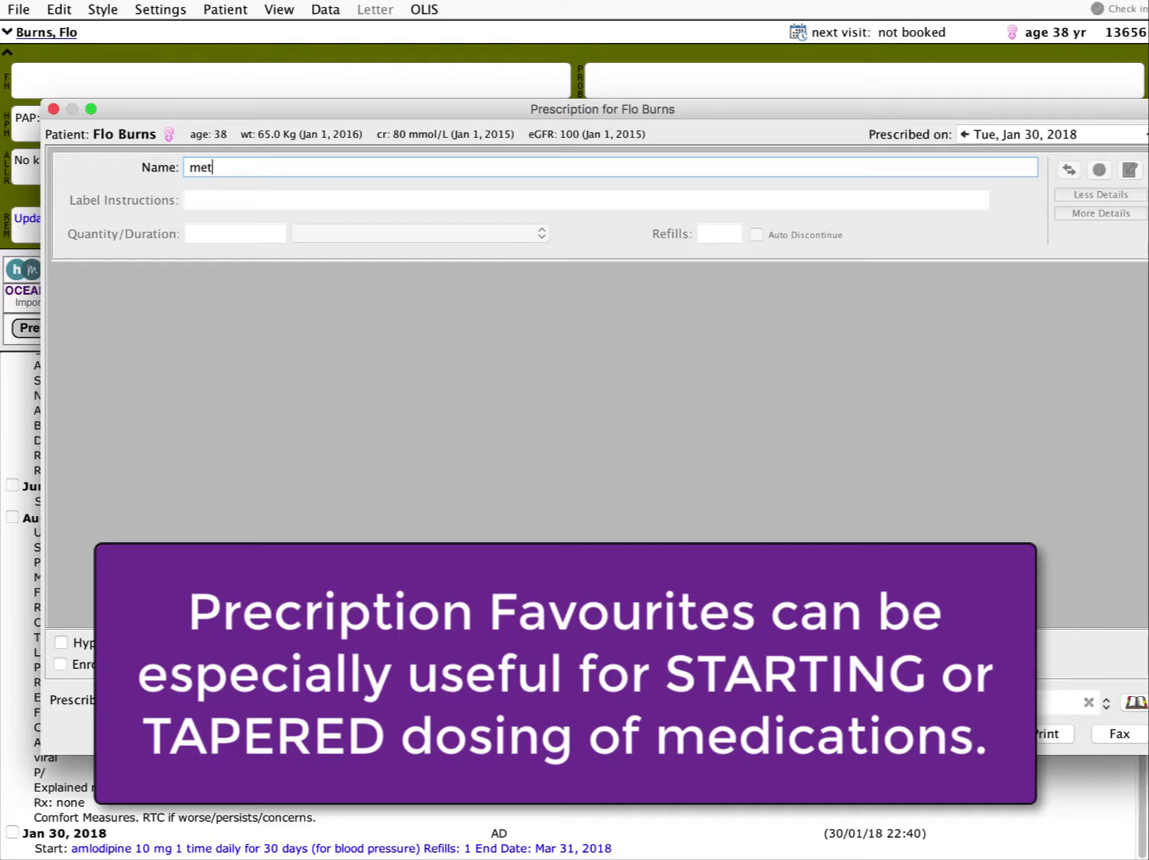
text(formin)
key(Return)
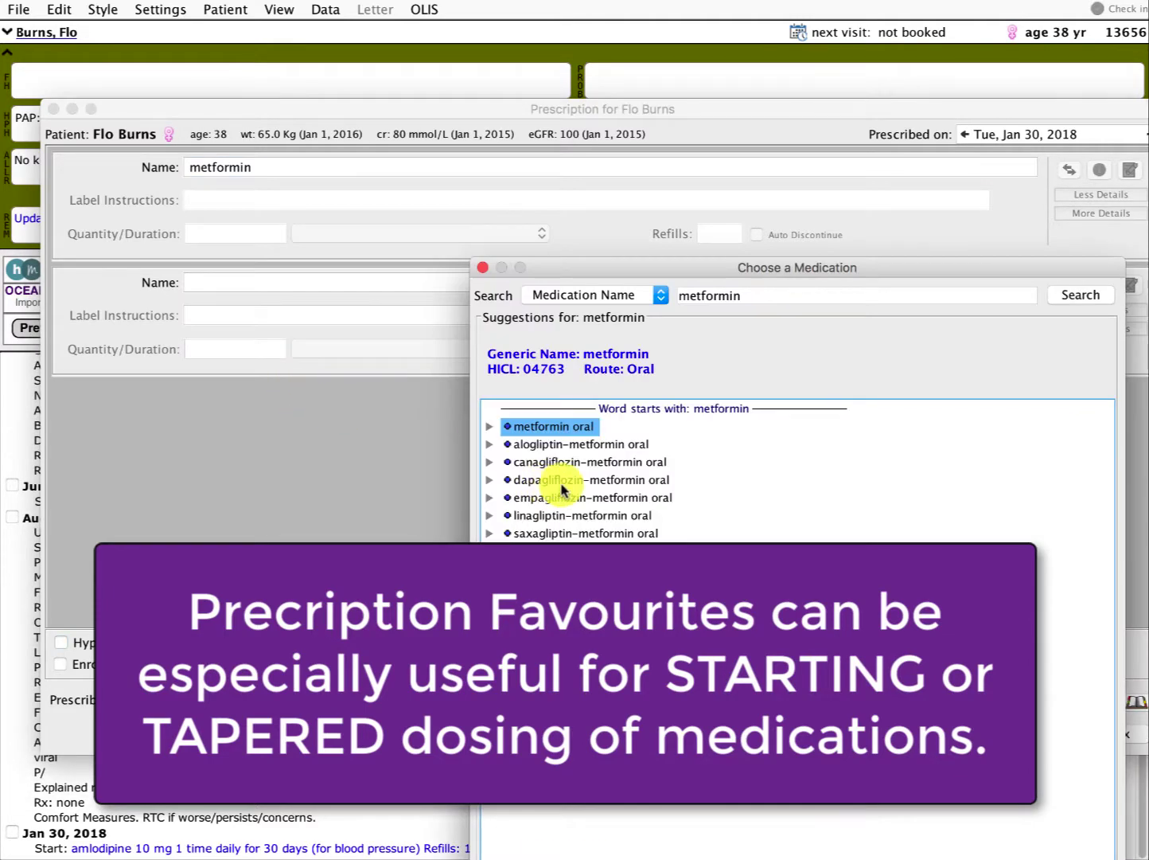
Draft metformin 250mg for 2wks, then 500mg po bid (for diabetes), 30 days, then cancel it.
double_click(568, 431)
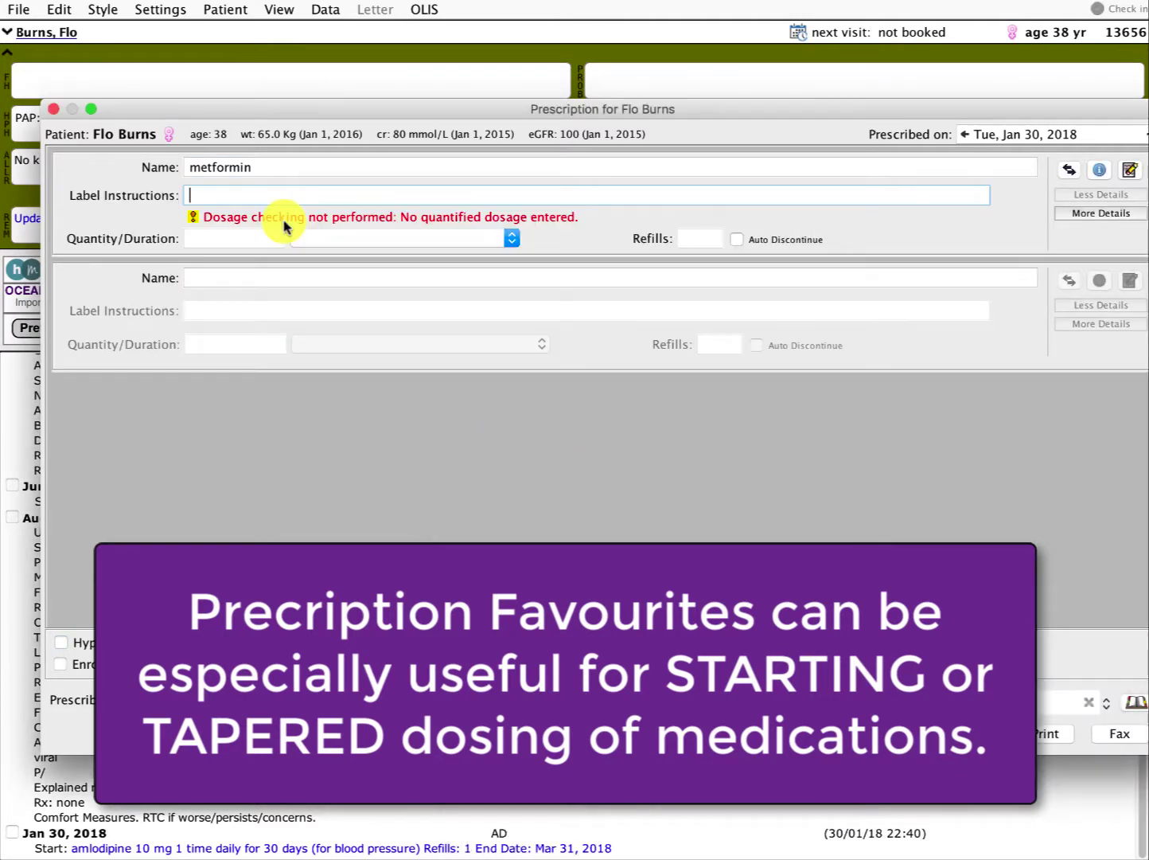
text(250mg po bid)
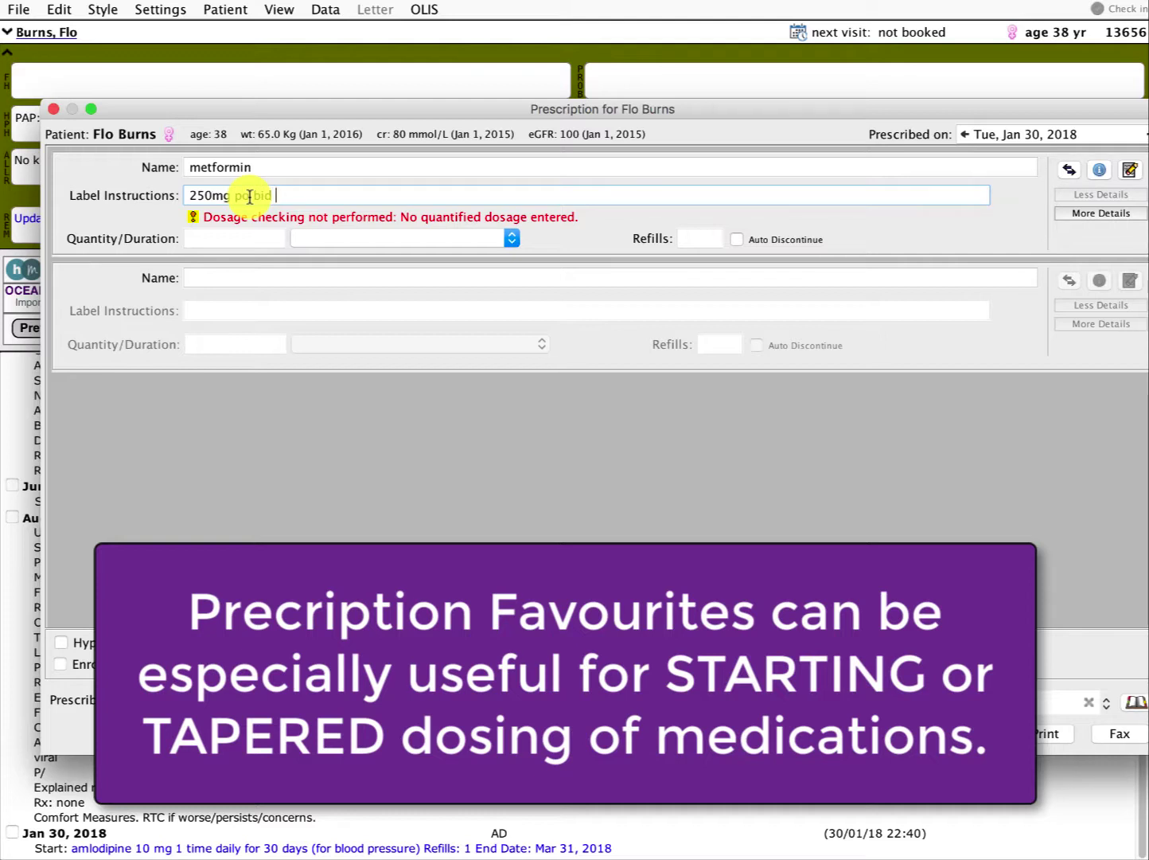
text(x 2wks, then 500mg)
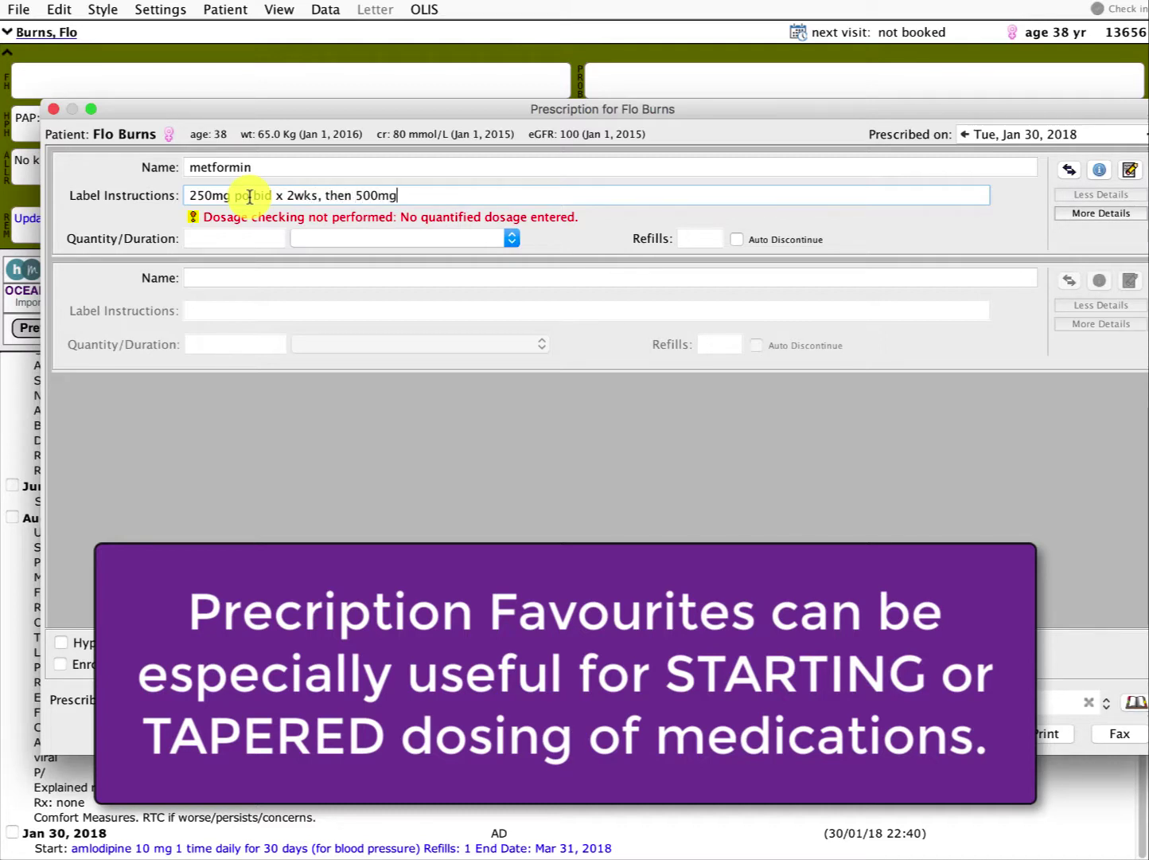
text( po bid)
text( (for diabetes))
key(Tab)
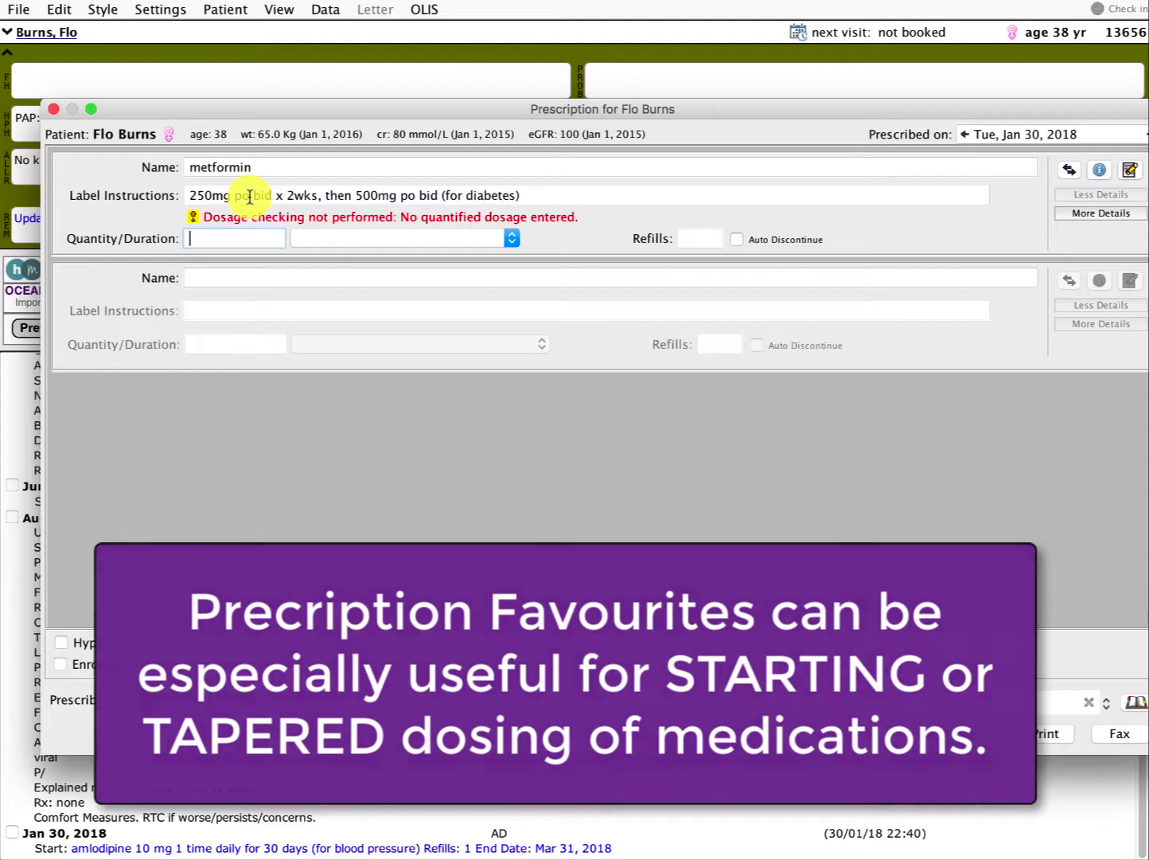
text(30d)
key(Tab)
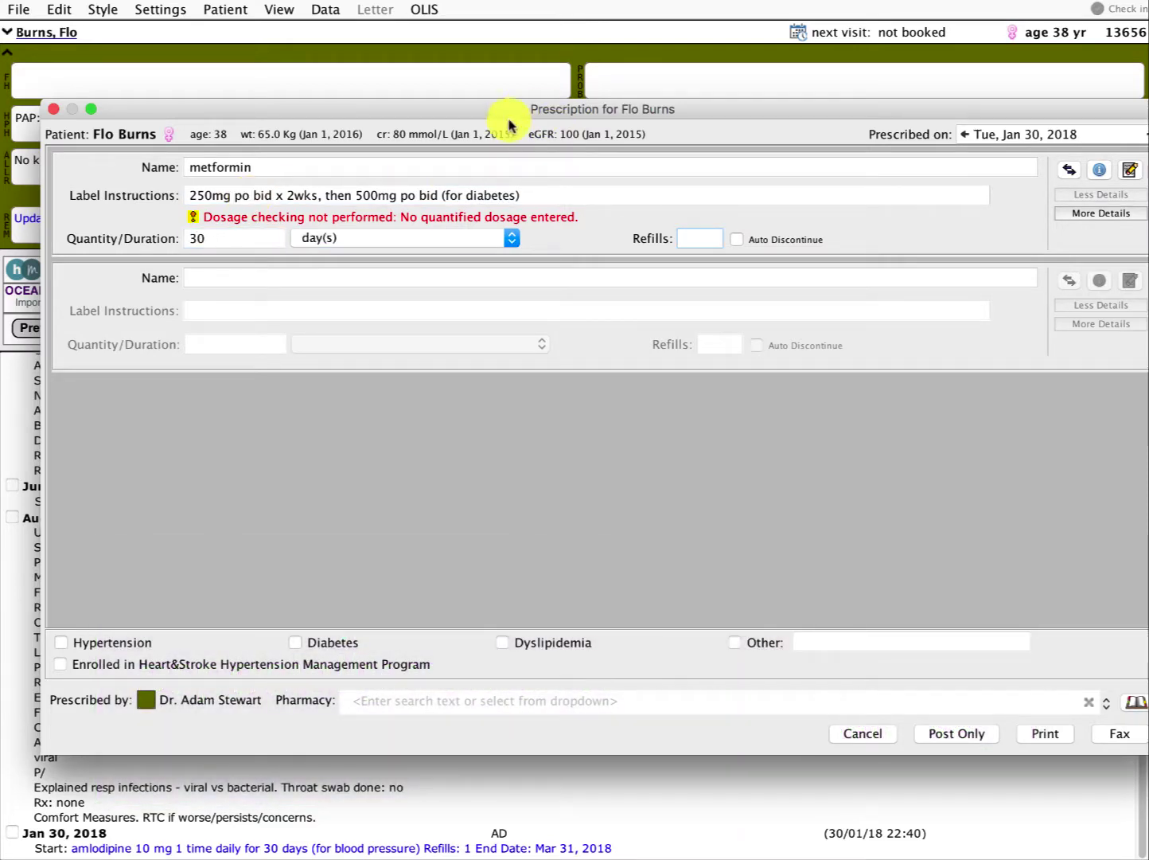
drag(506, 121, 454, 126)
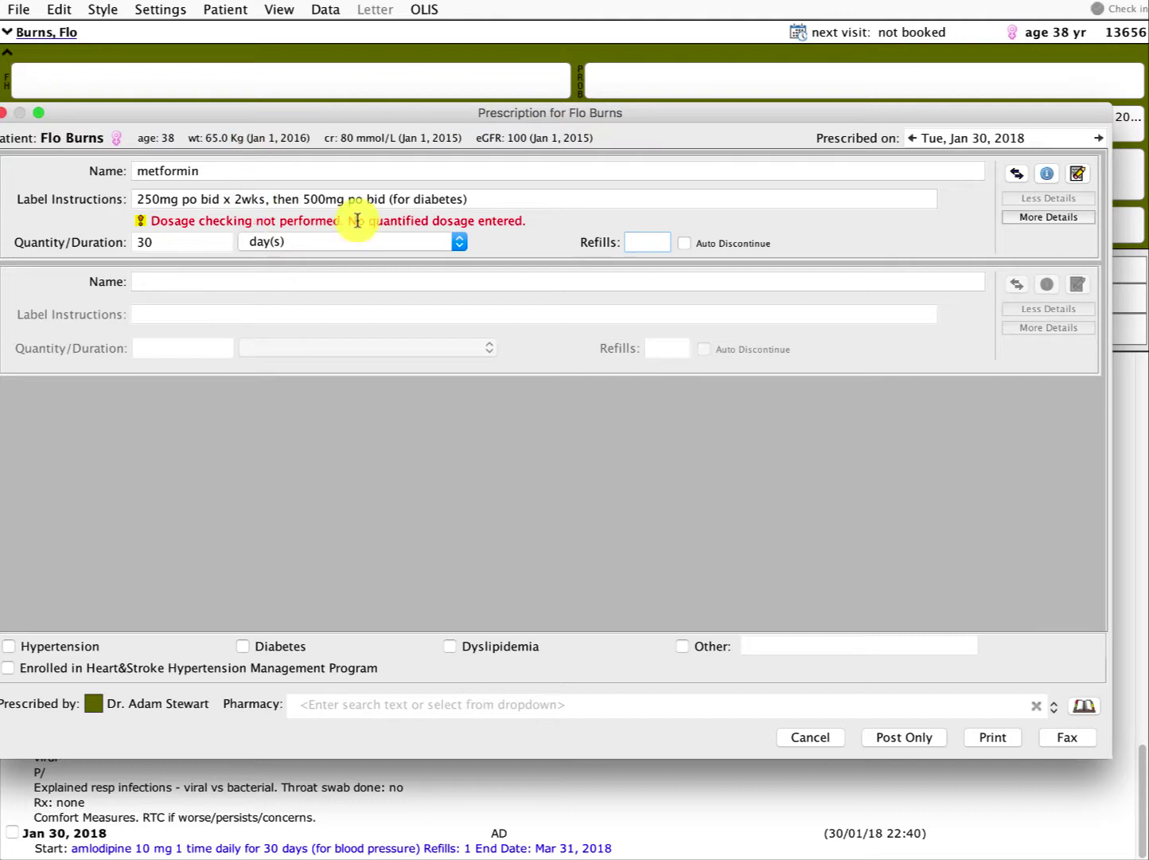
click(795, 747)
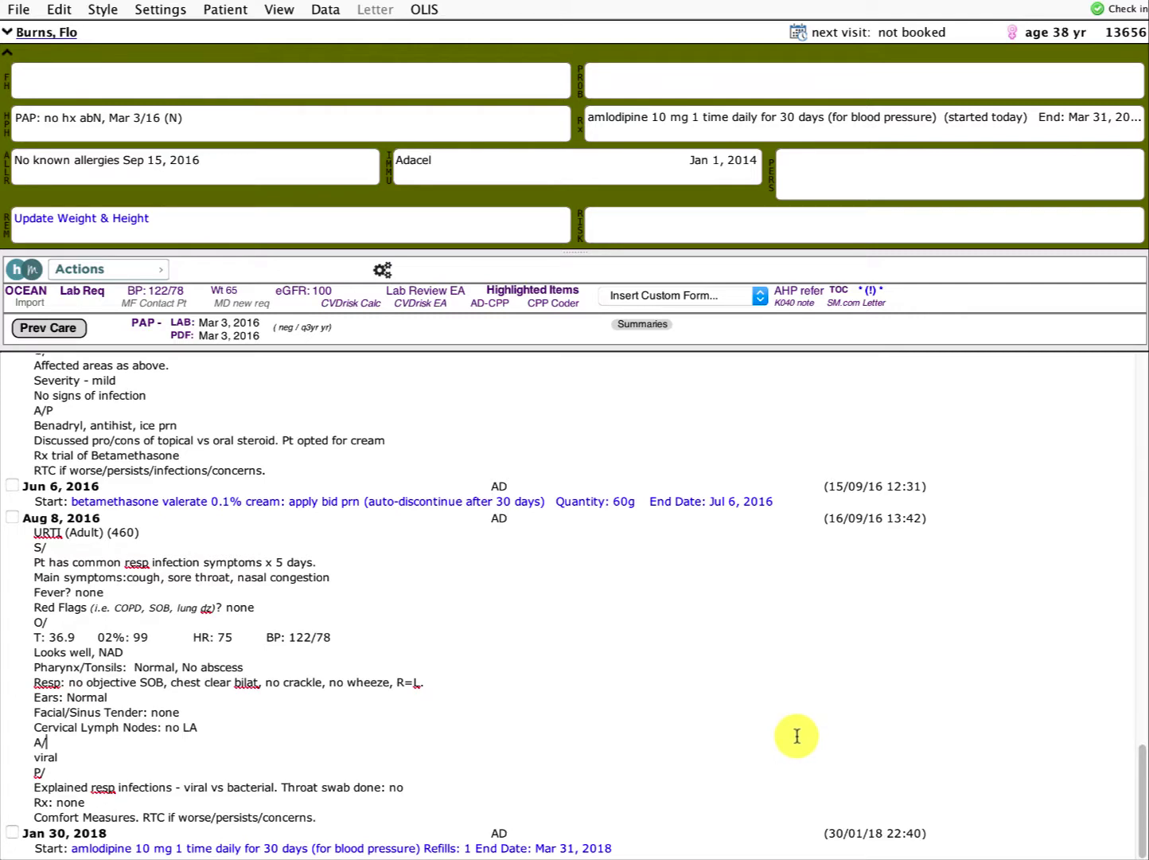
Fill a new prescription from the 'predivy' prednisone taper favourite and post it to the chart.
key(super+r)
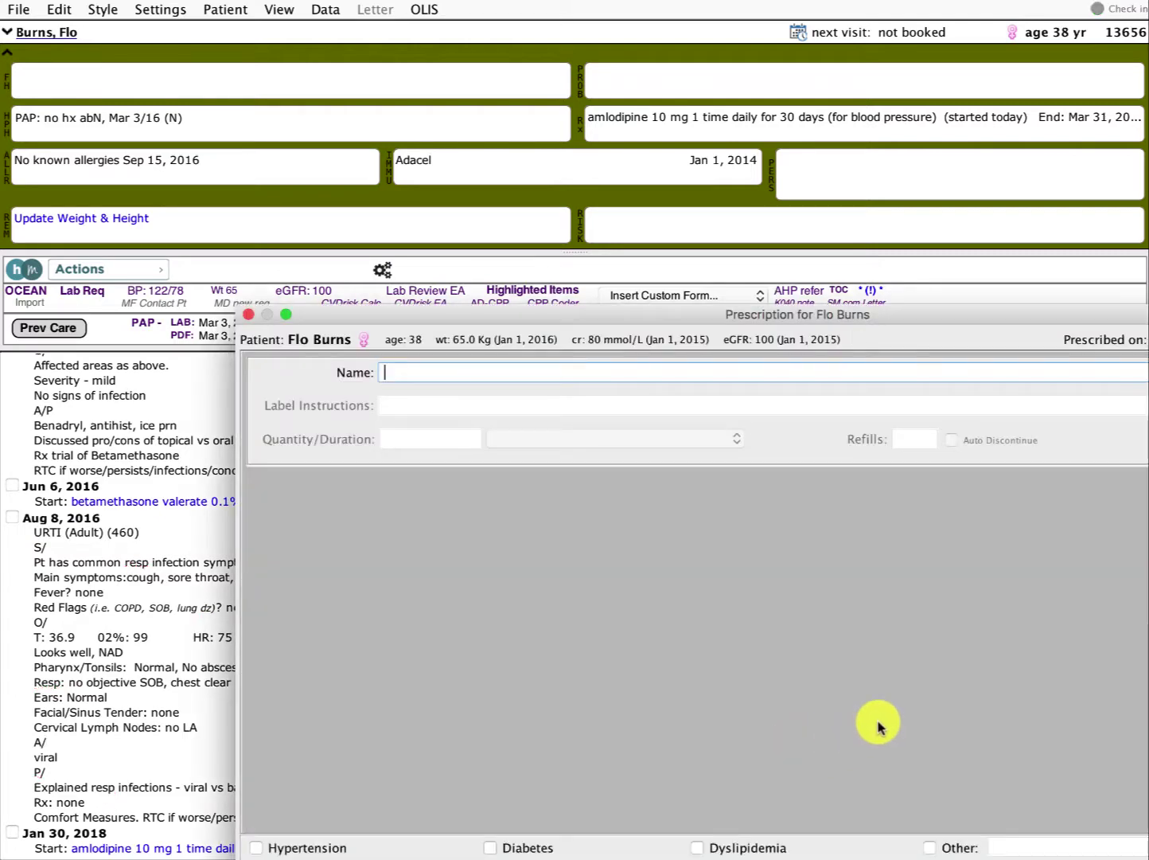
drag(903, 318, 682, 159)
text(pre)
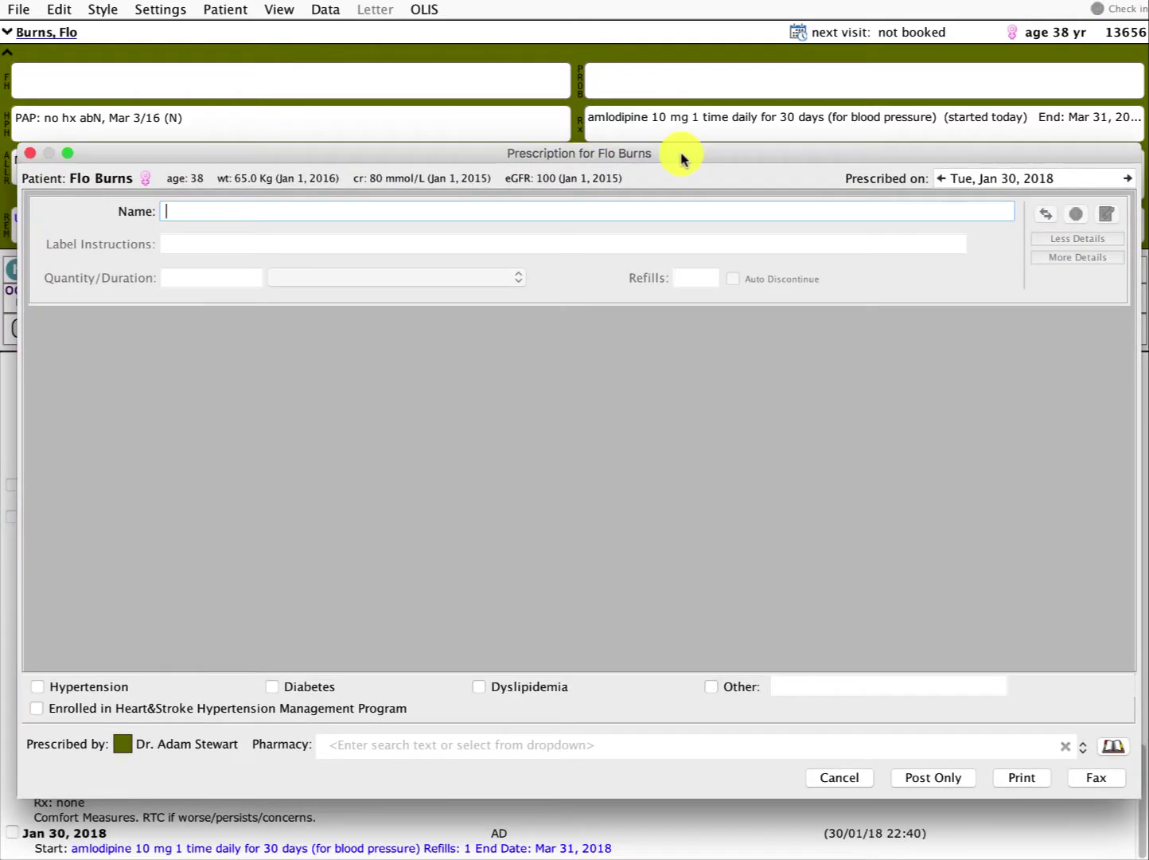
text(divy)
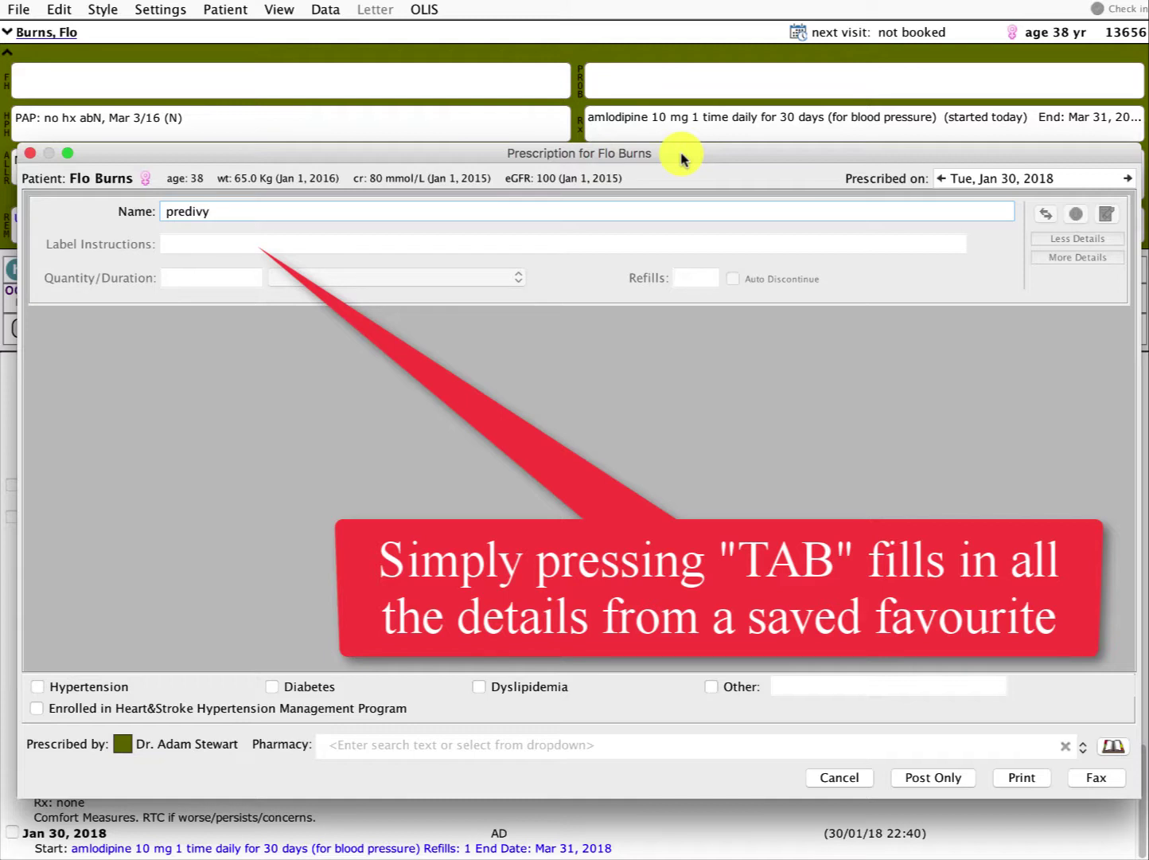
key(Tab)
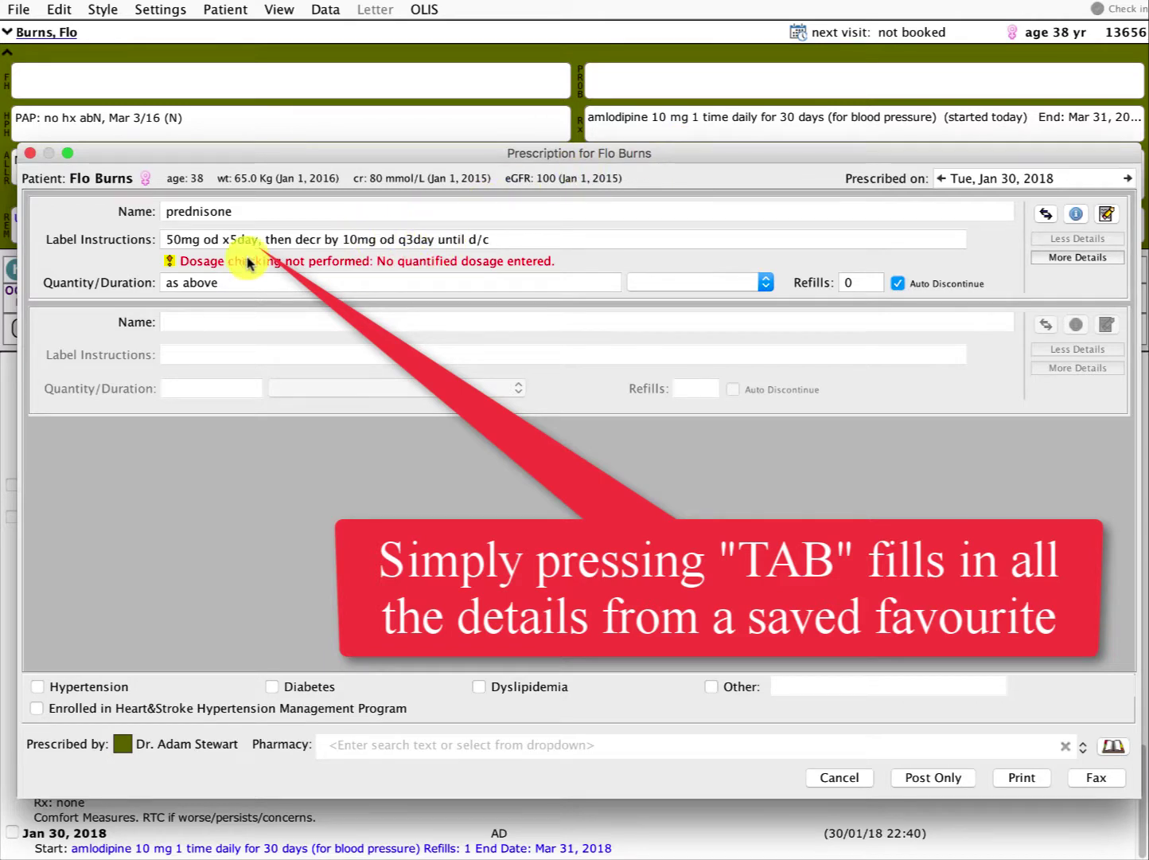
click(936, 777)
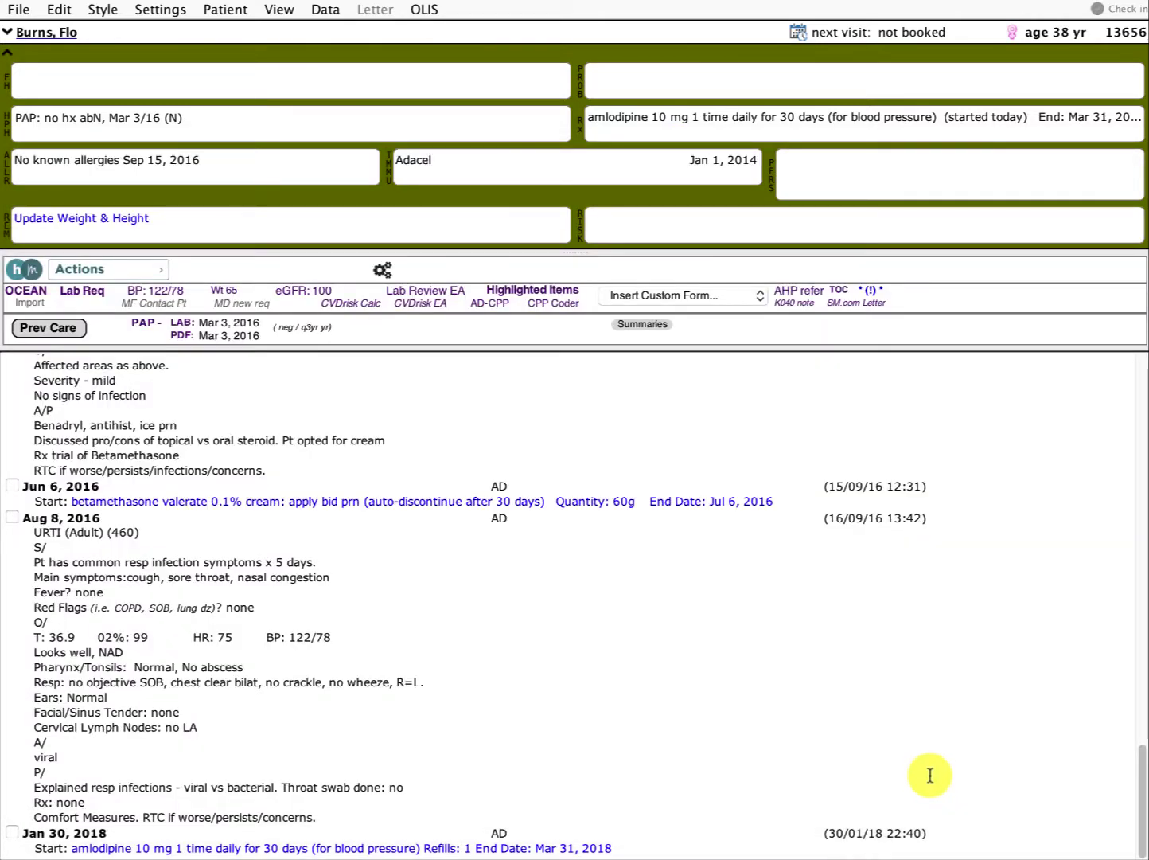
click(460, 709)
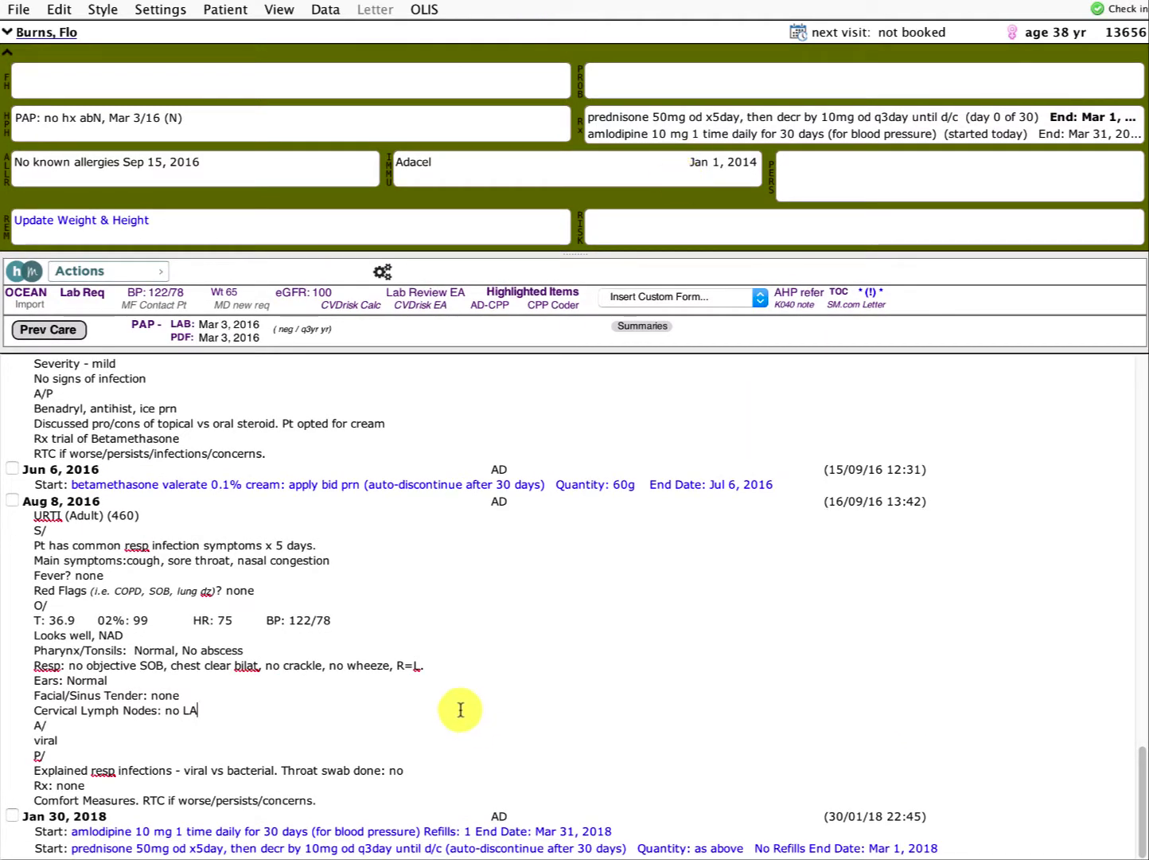